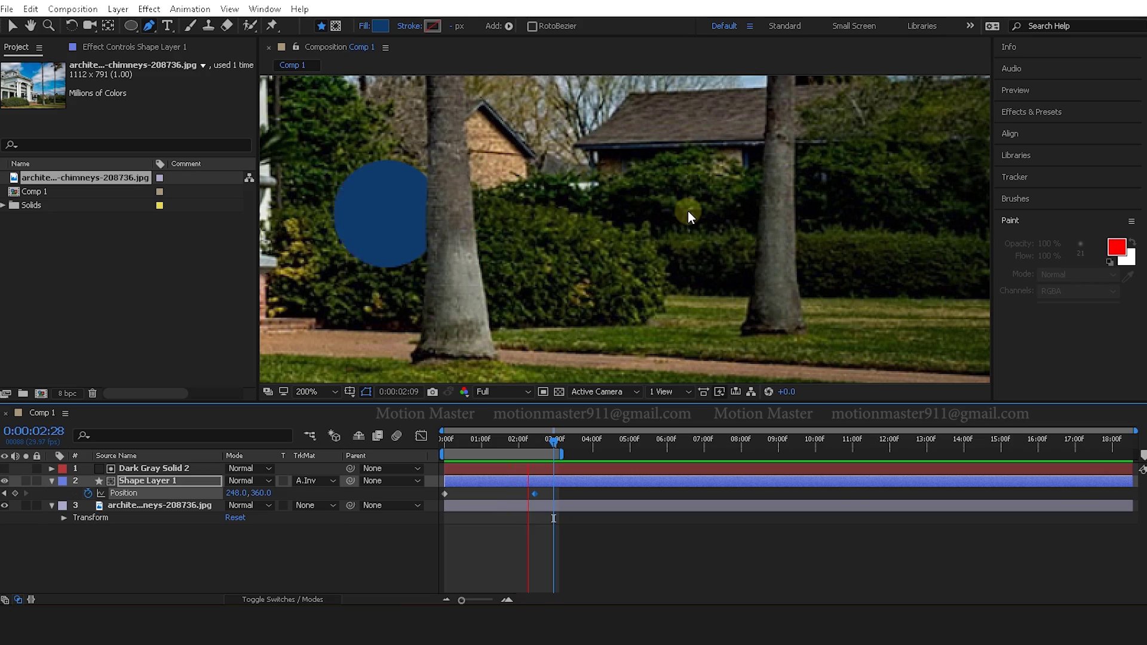
# Play back the composition preview of the blue circle passing behind the tree trunks
pyautogui.press('space')
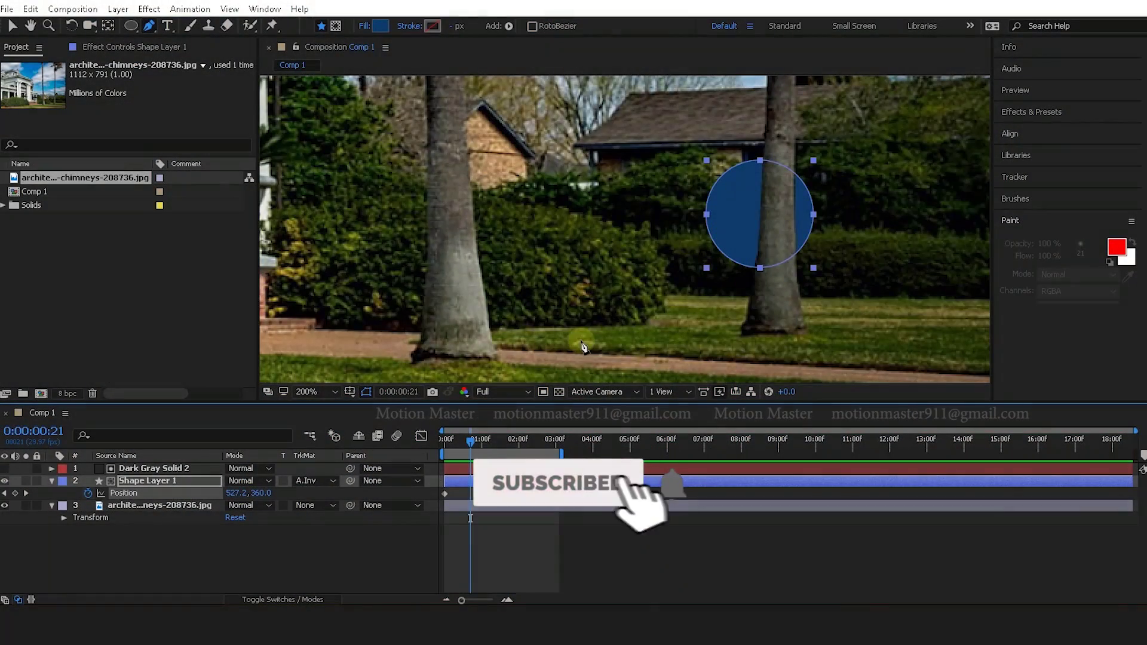
pyautogui.press('space')
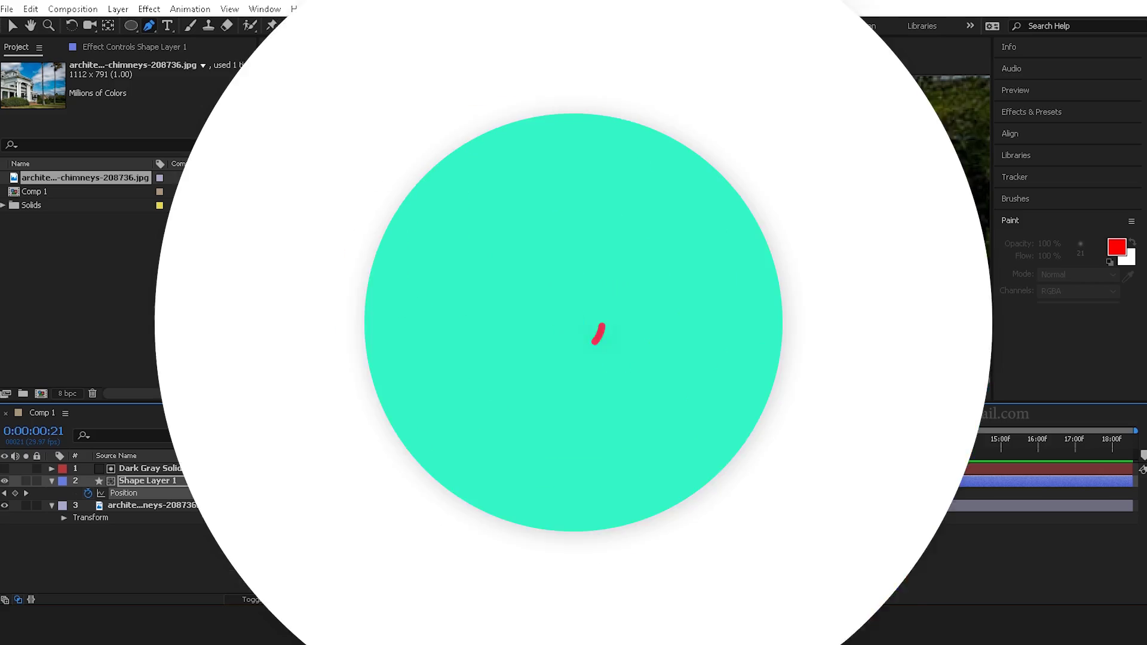
pyautogui.press('space')
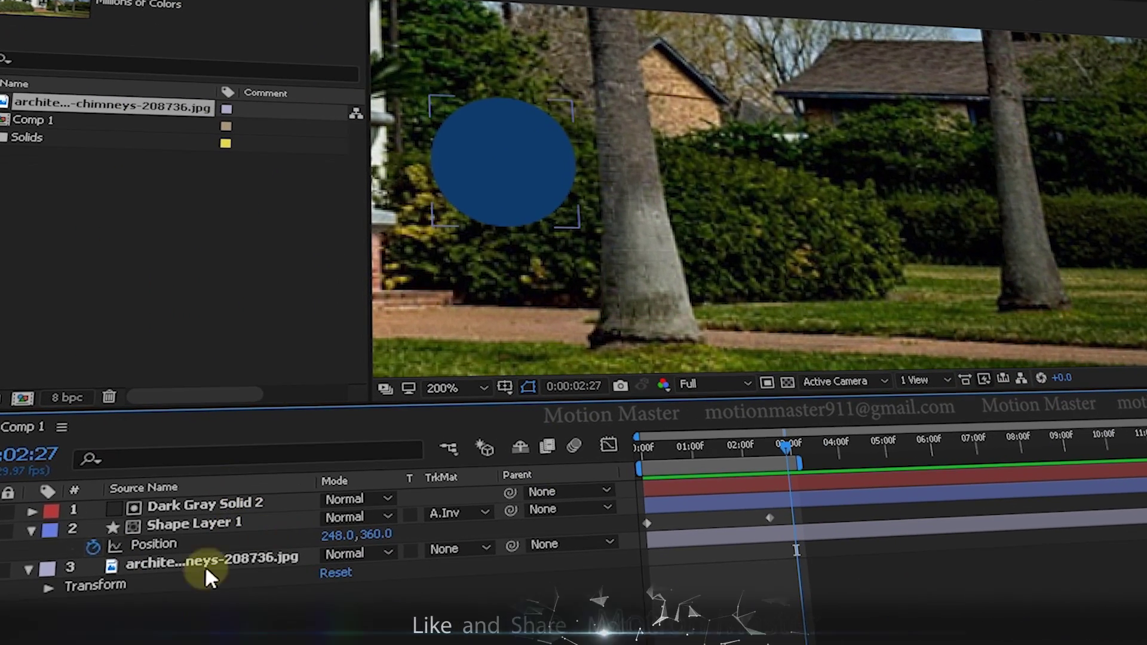
# Delete all three layers from Comp 1 and add the house photo from the project as a new layer
pyautogui.moveTo(285, 641); pyautogui.dragTo(209, 504)
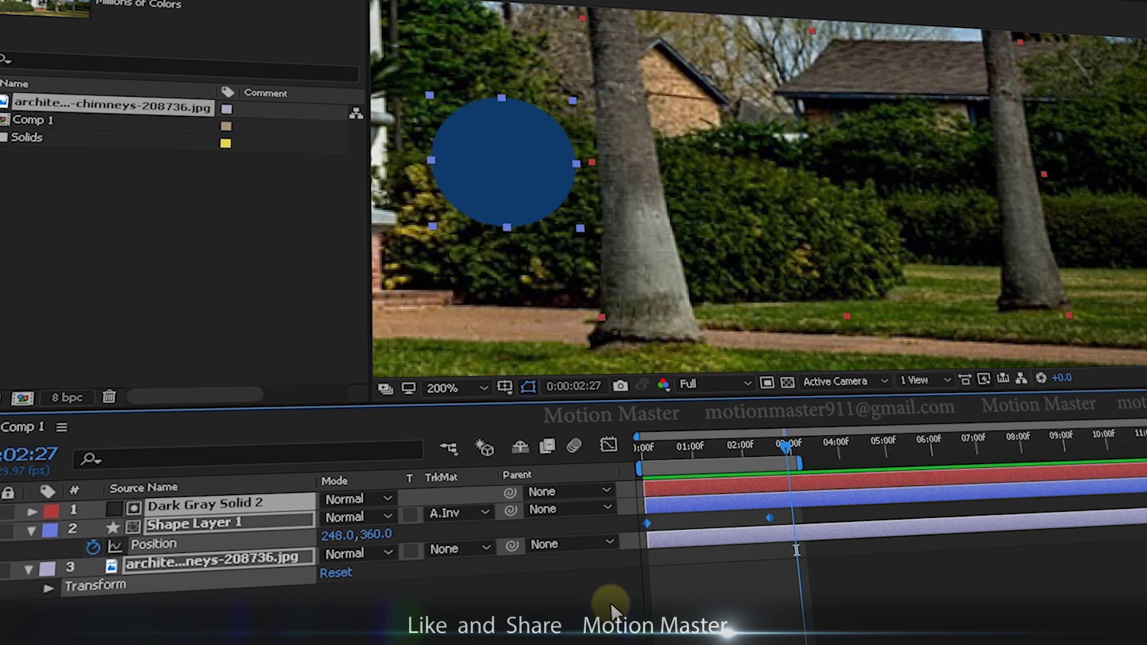
pyautogui.press('Delete')
pyautogui.moveTo(124, 105); pyautogui.dragTo(203, 574)
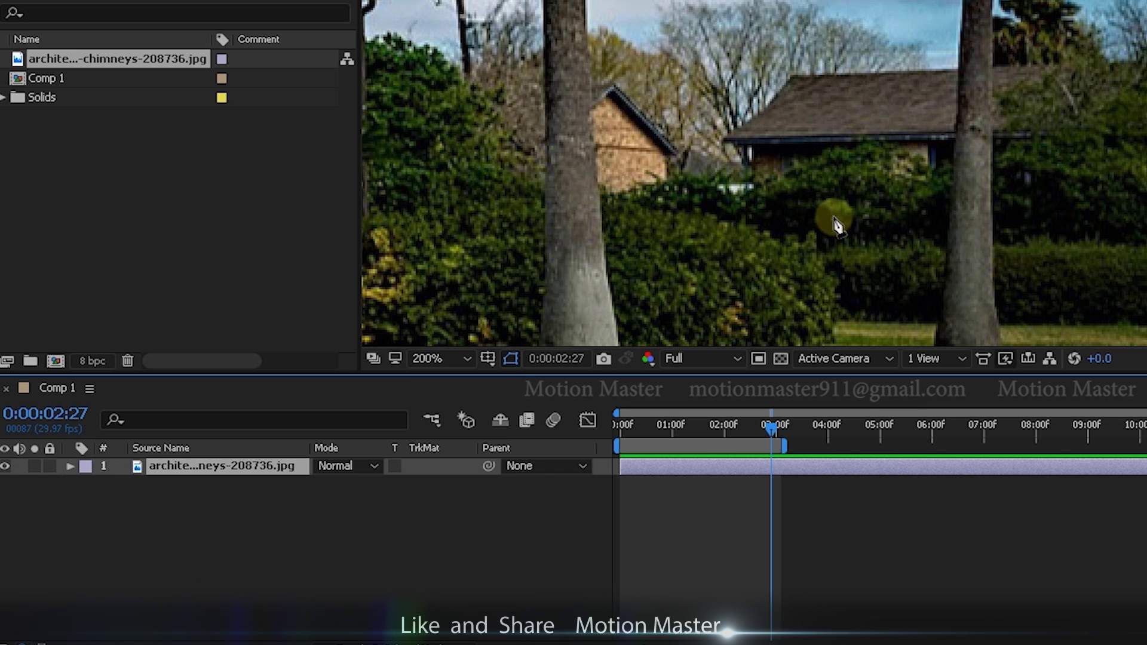
# Scale the house photo to the composition width and shift it vertically so the lawn and tree bases are in frame
pyautogui.click(452, 358)
pyautogui.click(517, 19)
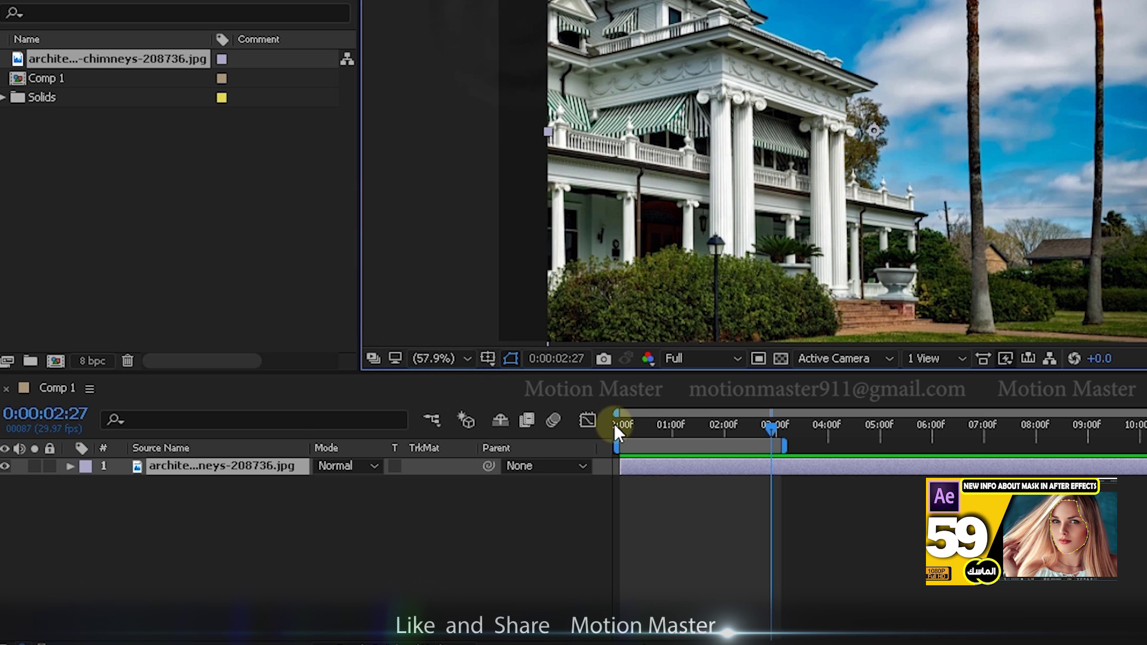
pyautogui.hotkey('ctrl', 'alt', 'shift', 'h')
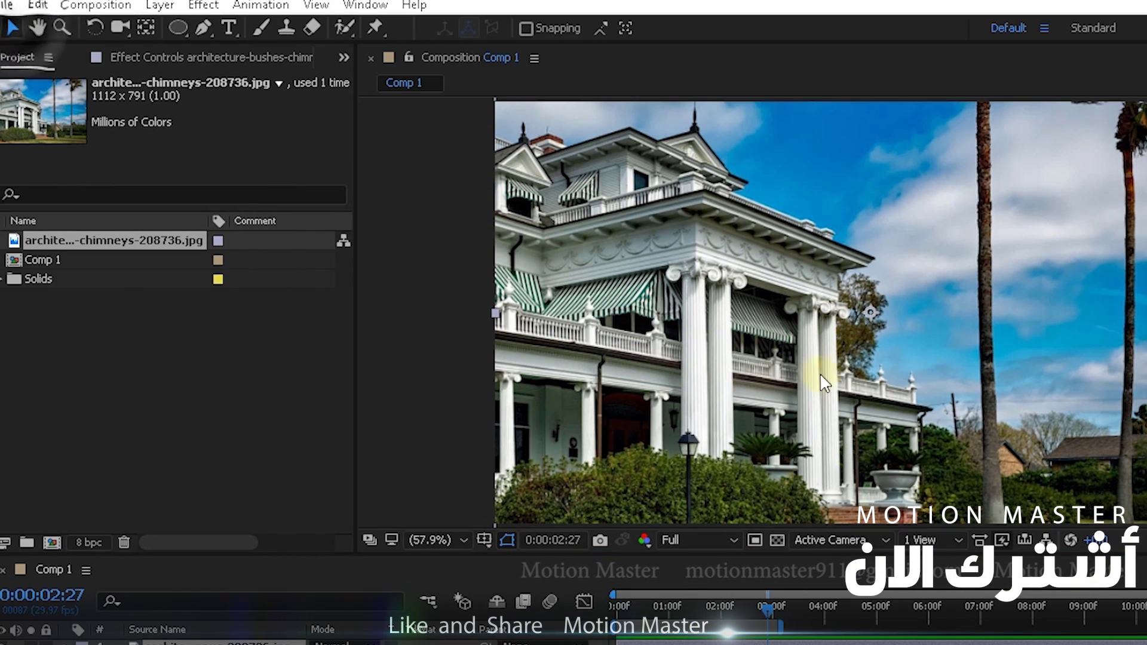
pyautogui.moveTo(821, 375); pyautogui.dragTo(864, 323)
pyautogui.moveTo(680, 142); pyautogui.dragTo(680, 140)
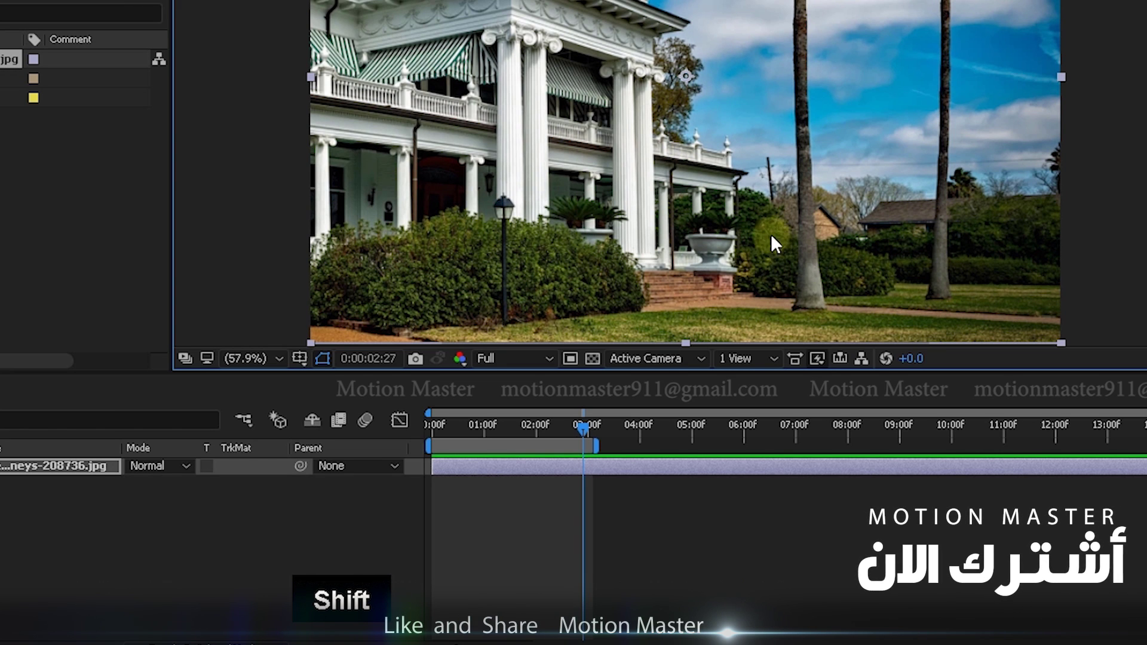
pyautogui.click(119, 555)
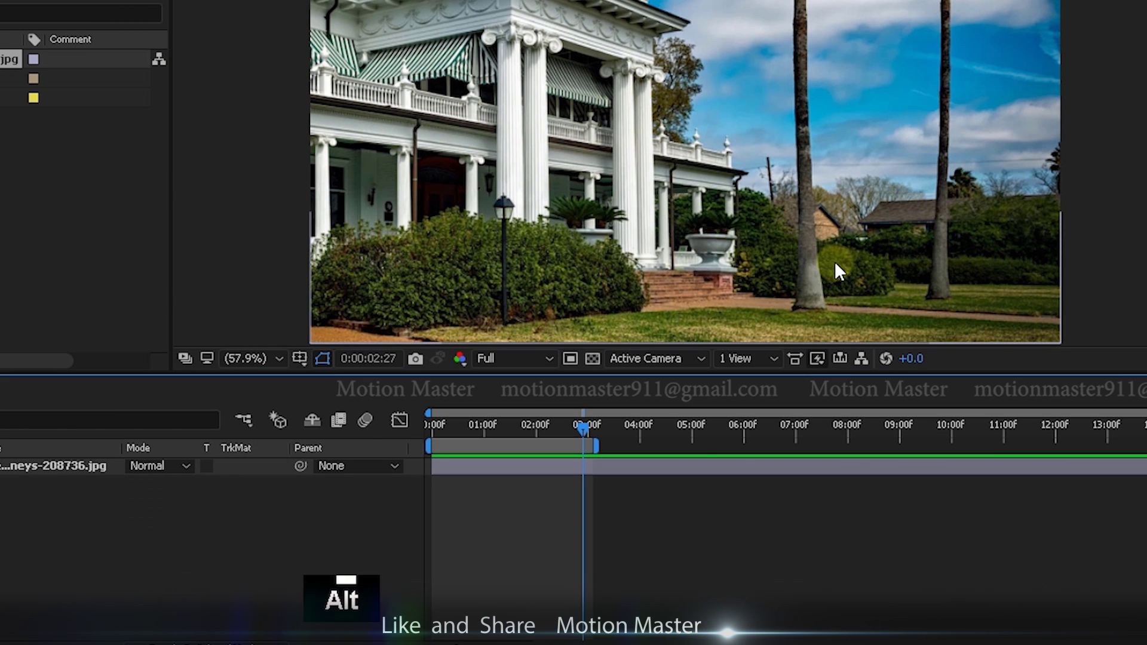
# Create a shape layer and draw a blue-filled circle just beyond the farther tree trunk, level with the hedge
pyautogui.scroll(3, 834, 260)
pyautogui.moveTo(930, 259); pyautogui.dragTo(670, 131)
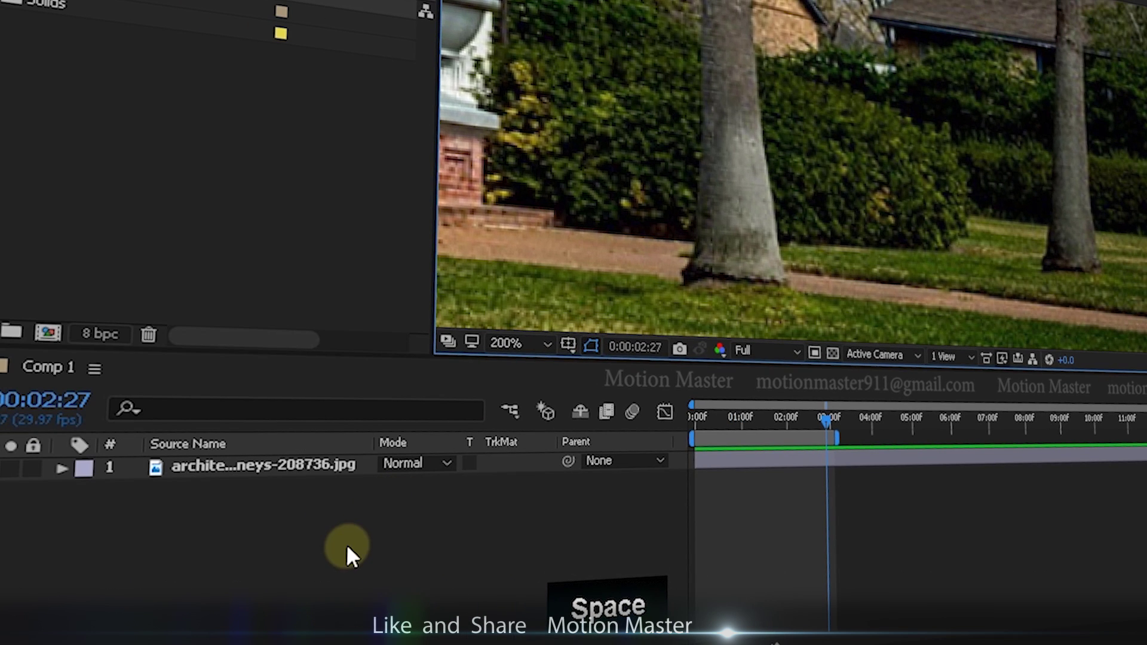
pyautogui.click(91, 540)
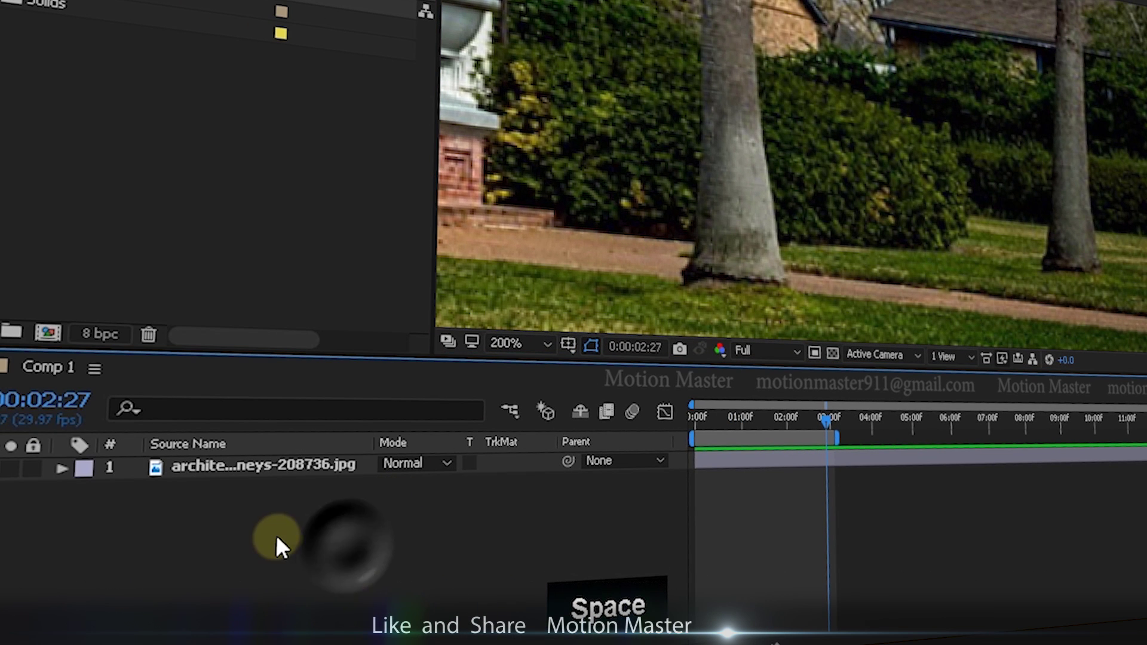
pyautogui.rightClick(314, 532)
pyautogui.moveTo(574, 285)
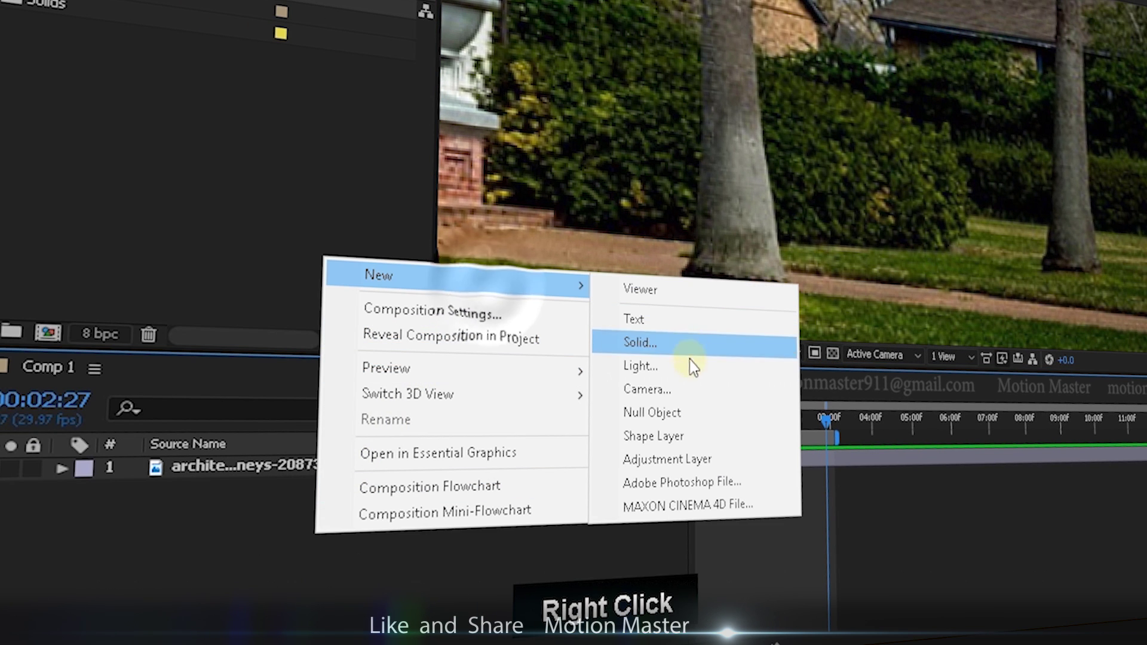
pyautogui.click(699, 434)
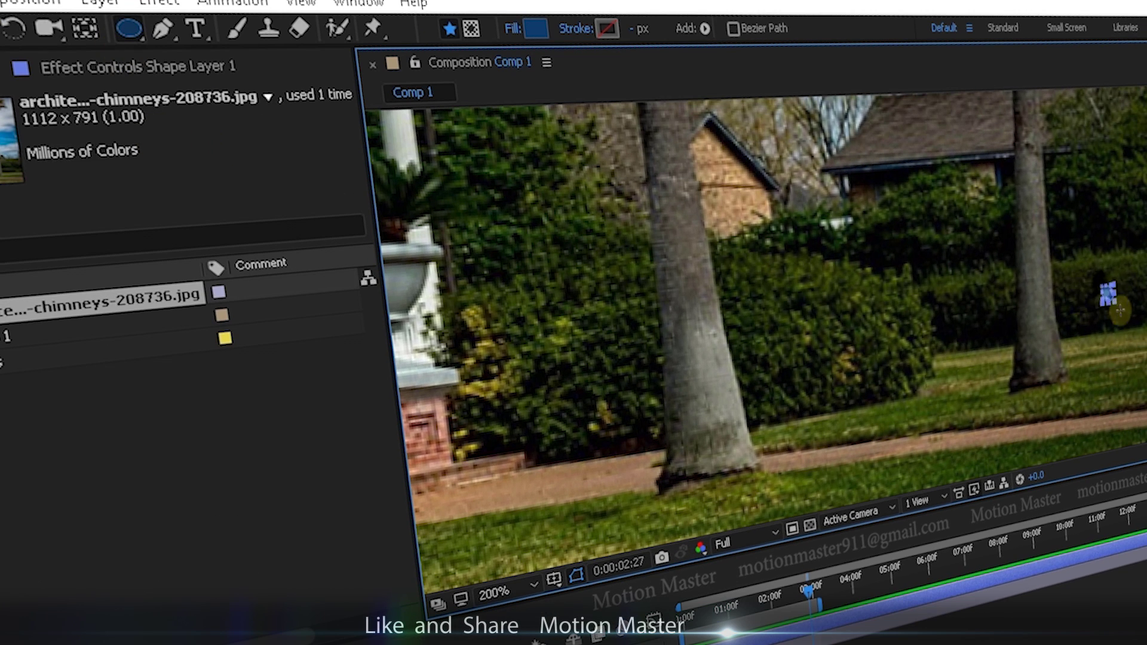
pyautogui.moveTo(1120, 309); pyautogui.dragTo(1142, 341)
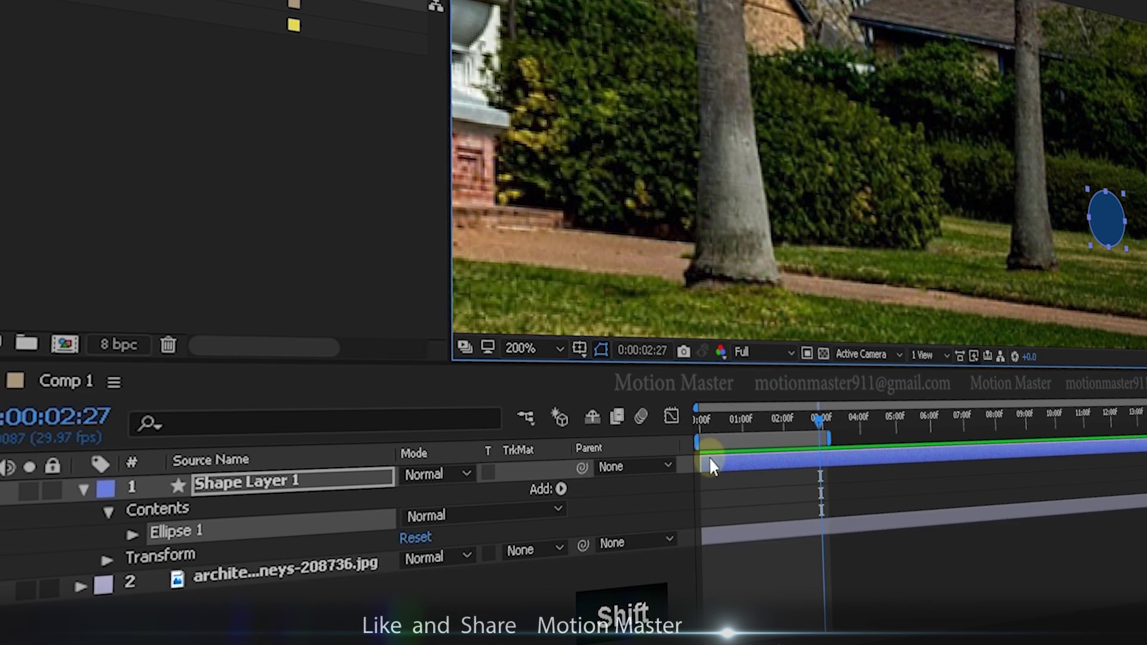
pyautogui.moveTo(1115, 226)
pyautogui.mouseDown()
pyautogui.moveTo(1113, 195)
pyautogui.moveTo(1129, 216)
pyautogui.mouseUp()
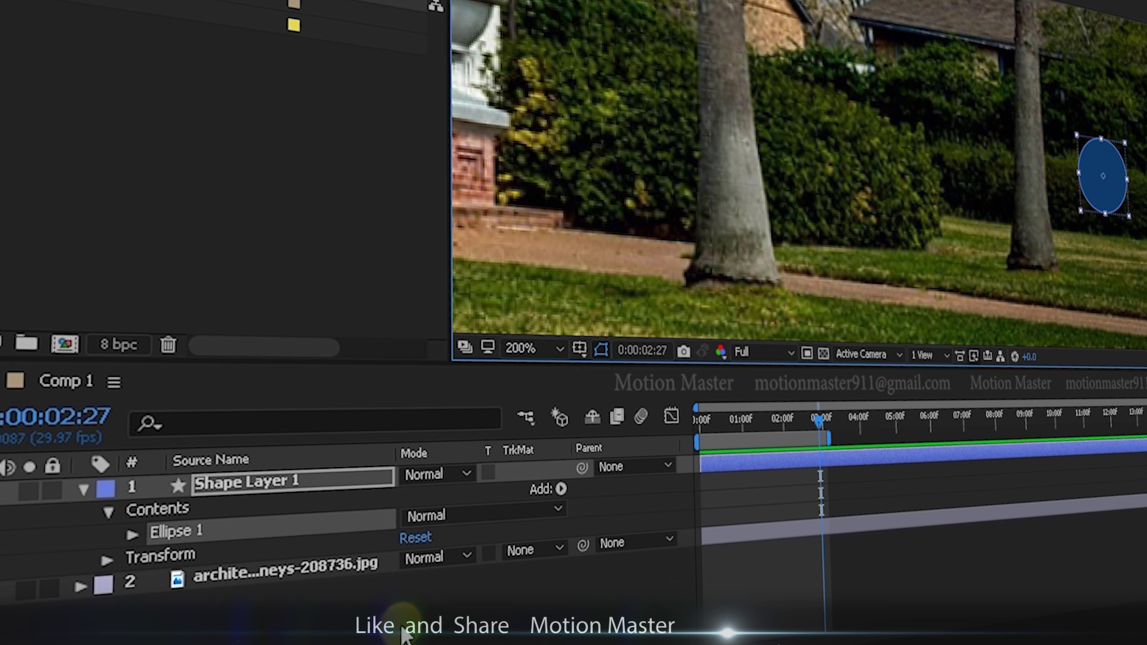
pyautogui.click(312, 480)
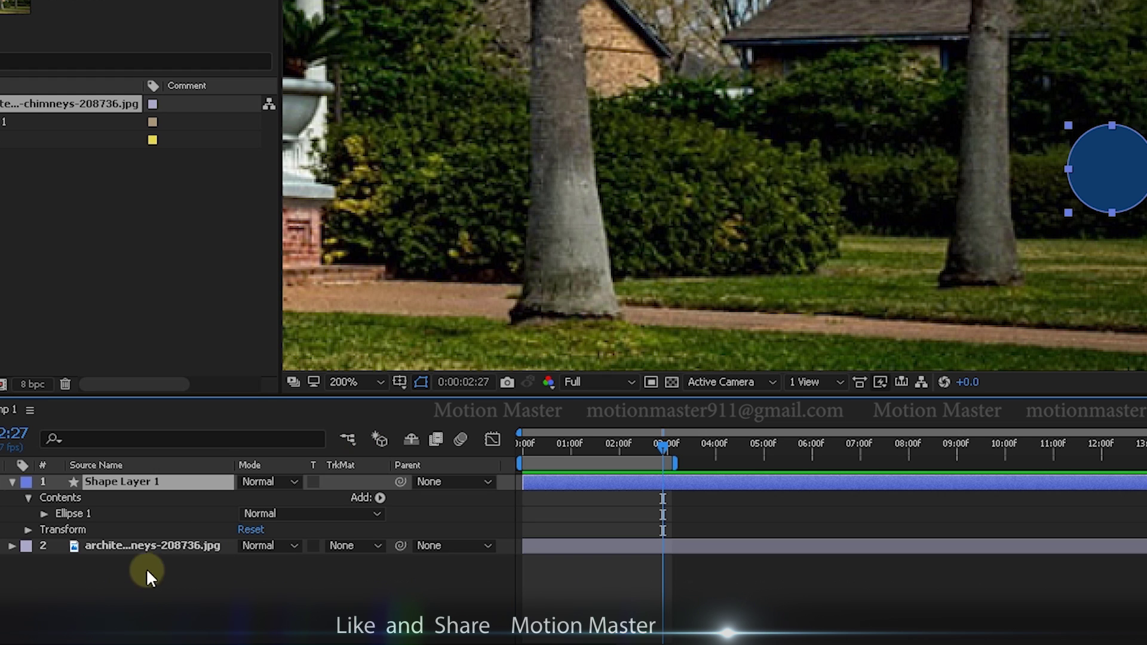
# Duplicate the photo layer and draw a closed Pen tool mask around the farther tree trunk on the copy
pyautogui.click(152, 543)
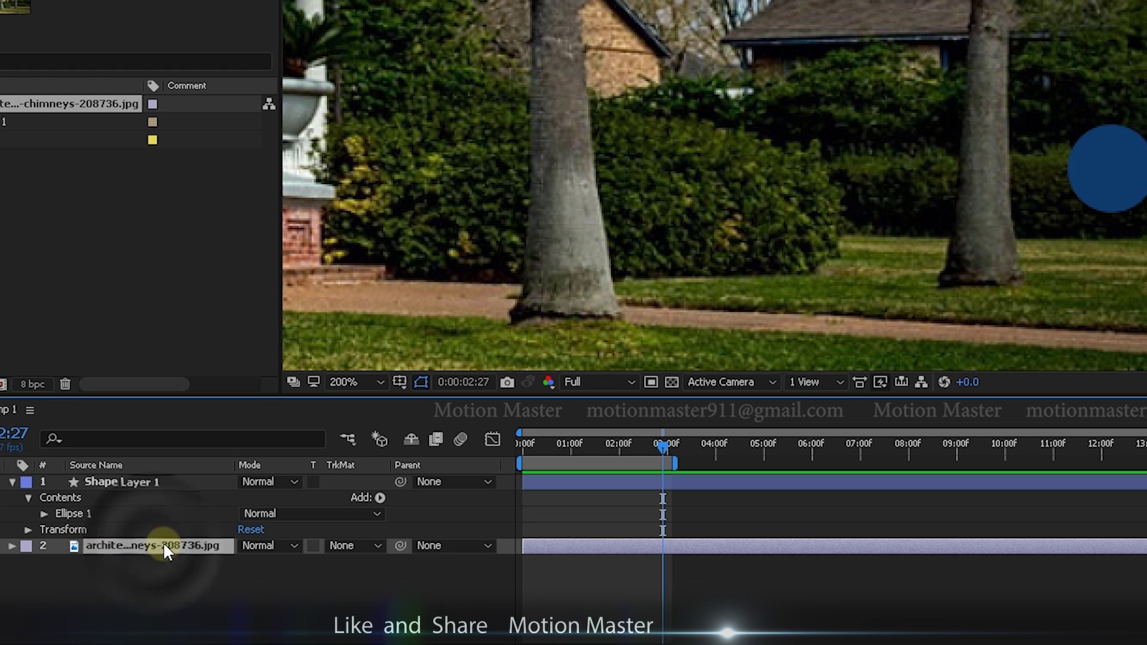
pyautogui.hotkey('ctrl', 'd')
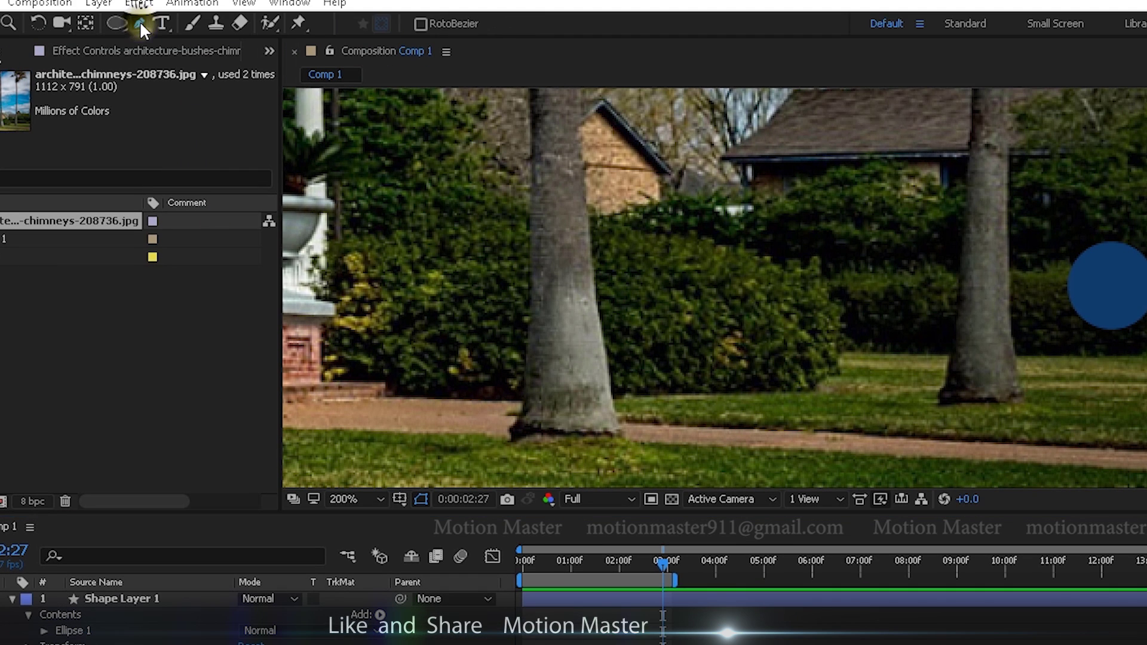
pyautogui.click(140, 25)
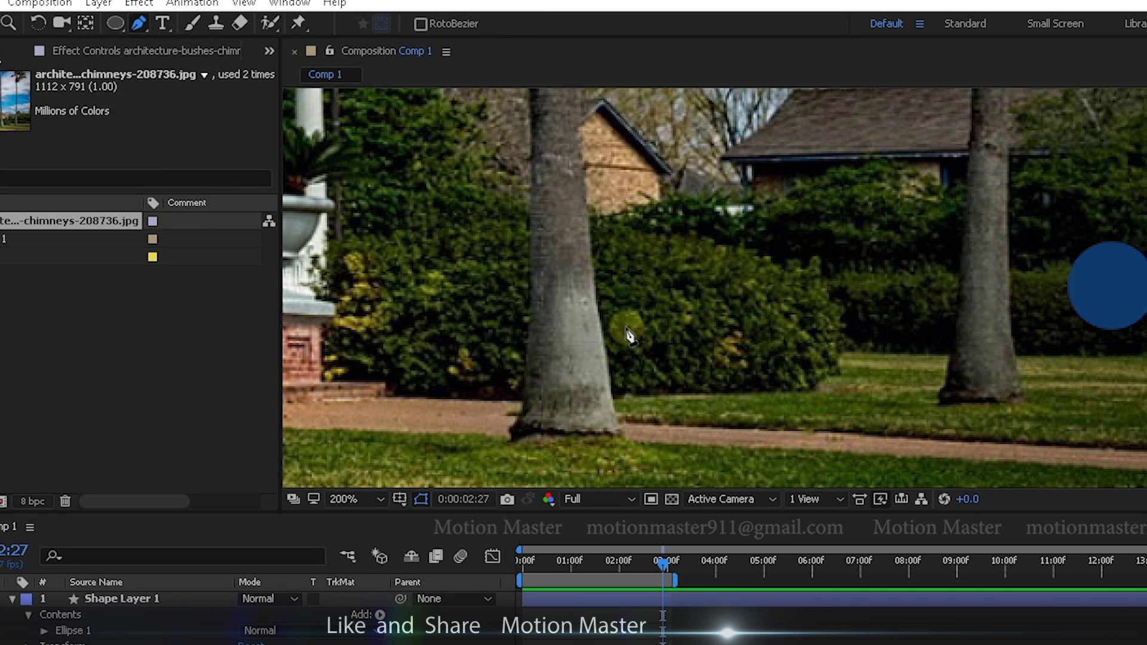
pyautogui.click(1016, 349)
pyautogui.click(998, 181)
pyautogui.click(976, 180)
pyautogui.click(978, 242)
pyautogui.click(960, 305)
pyautogui.click(951, 347)
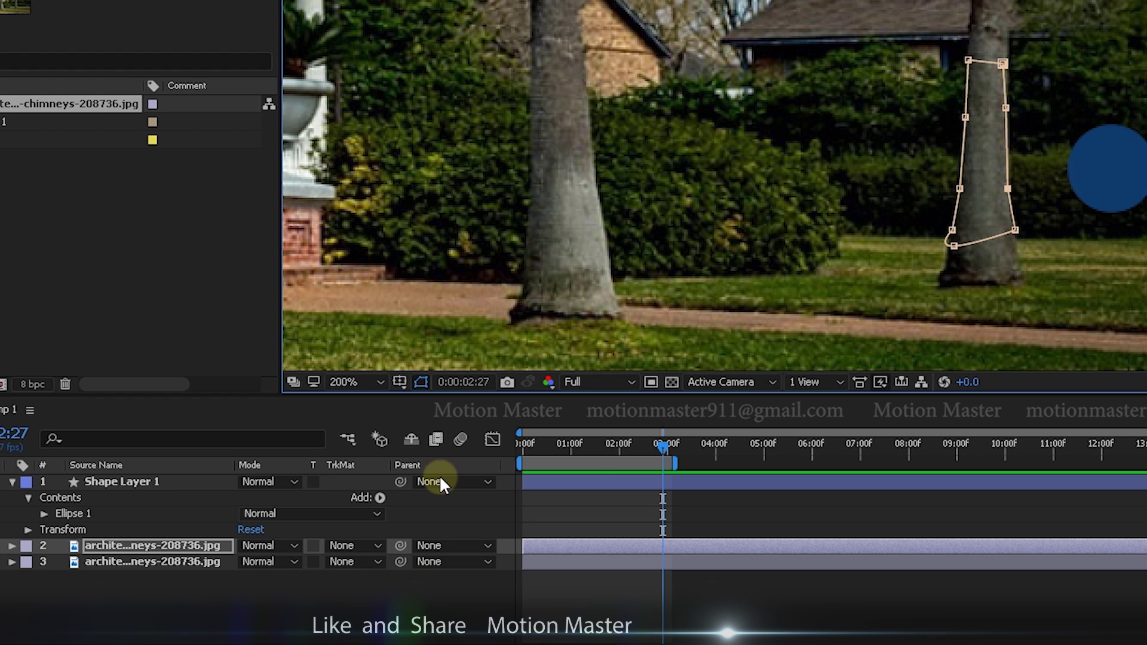
# Place the masked photo copy above Shape Layer 1 and move the circle behind the trunk to position 561, 360
pyautogui.click(289, 482)
pyautogui.press('p')
pyautogui.moveTo(254, 498); pyautogui.dragTo(180, 483)
pyautogui.click(178, 514)
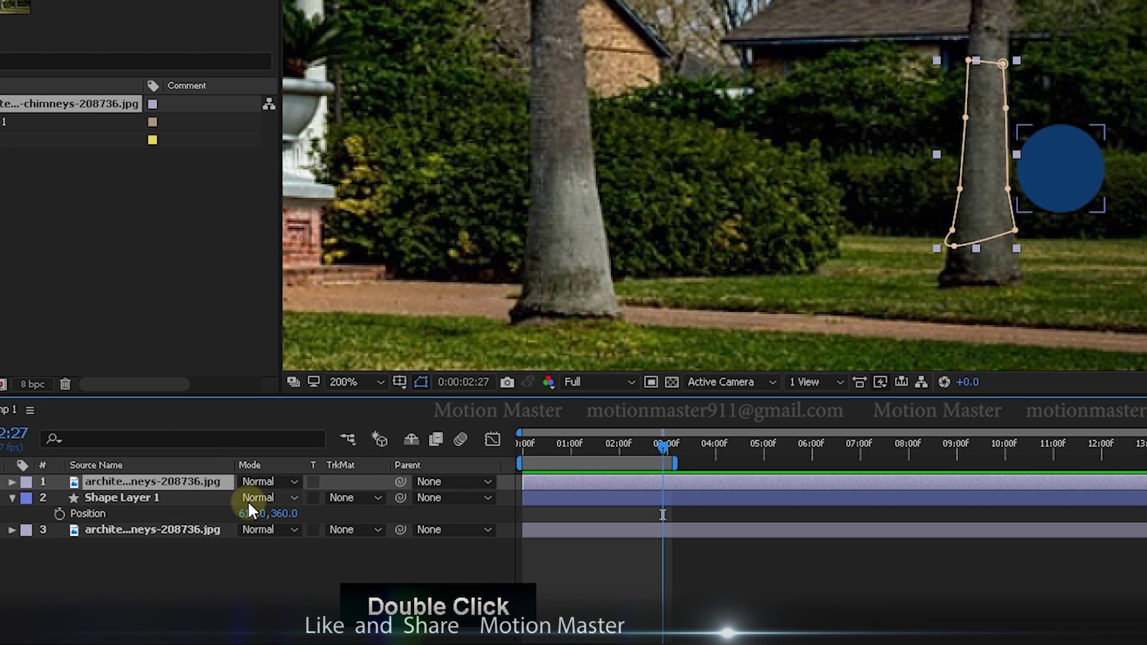
pyautogui.moveTo(245, 512); pyautogui.dragTo(205, 513)
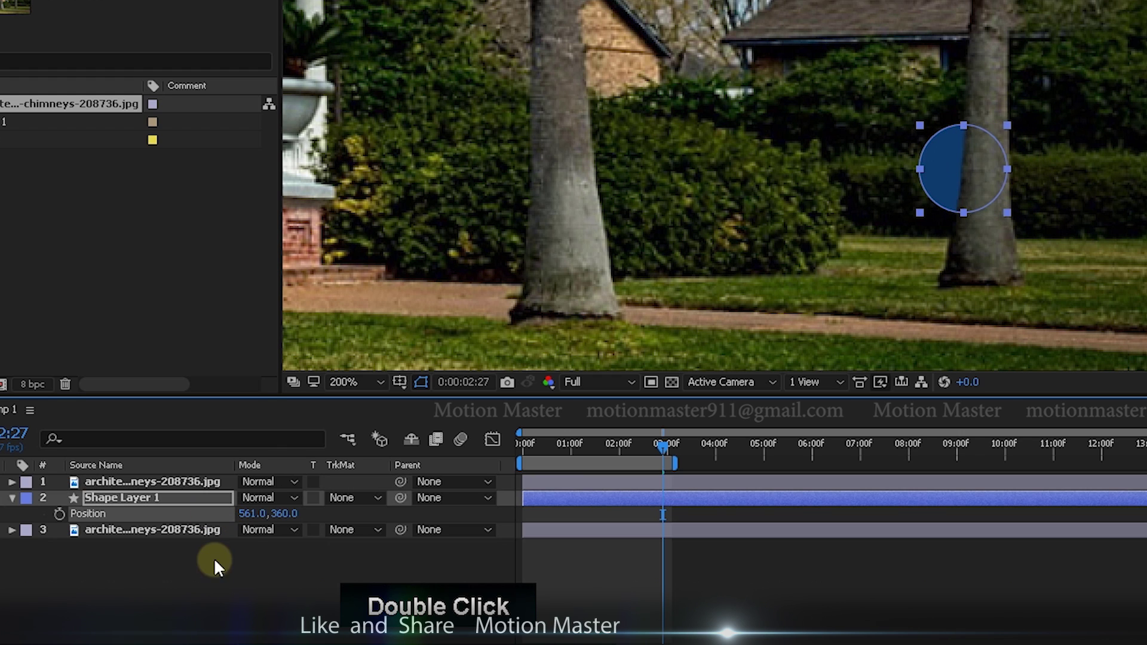
pyautogui.click(346, 588)
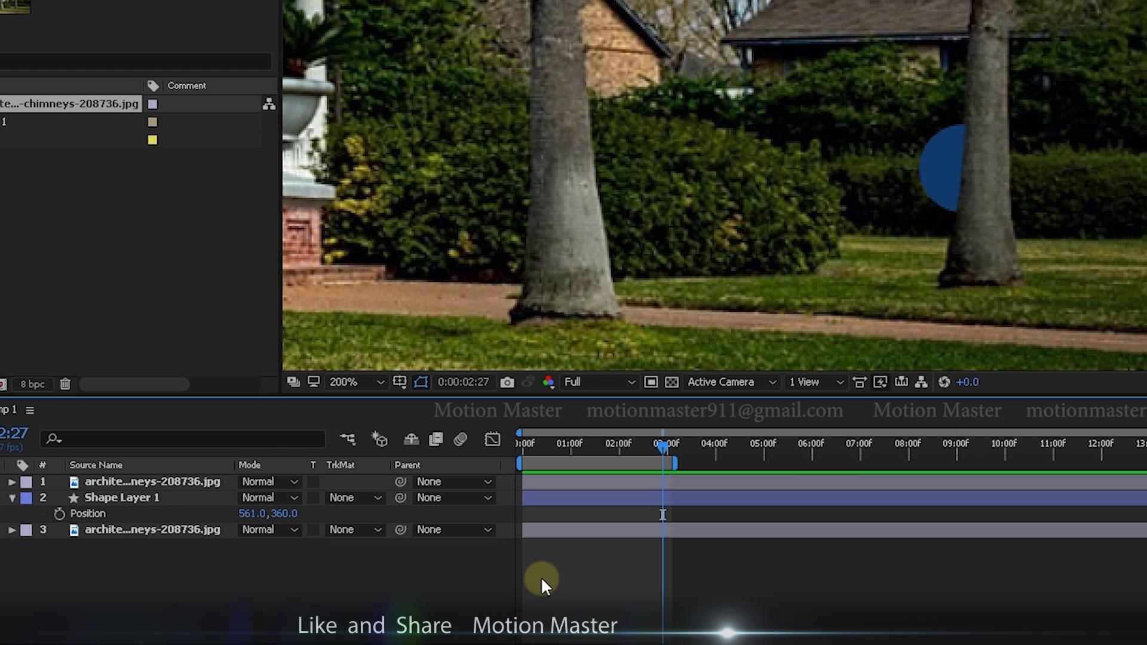
# Move the circle back out beside the trunk to position 630, 360 and delete the masked photo copy
pyautogui.click(263, 514)
pyautogui.moveTo(255, 520); pyautogui.dragTo(320, 513)
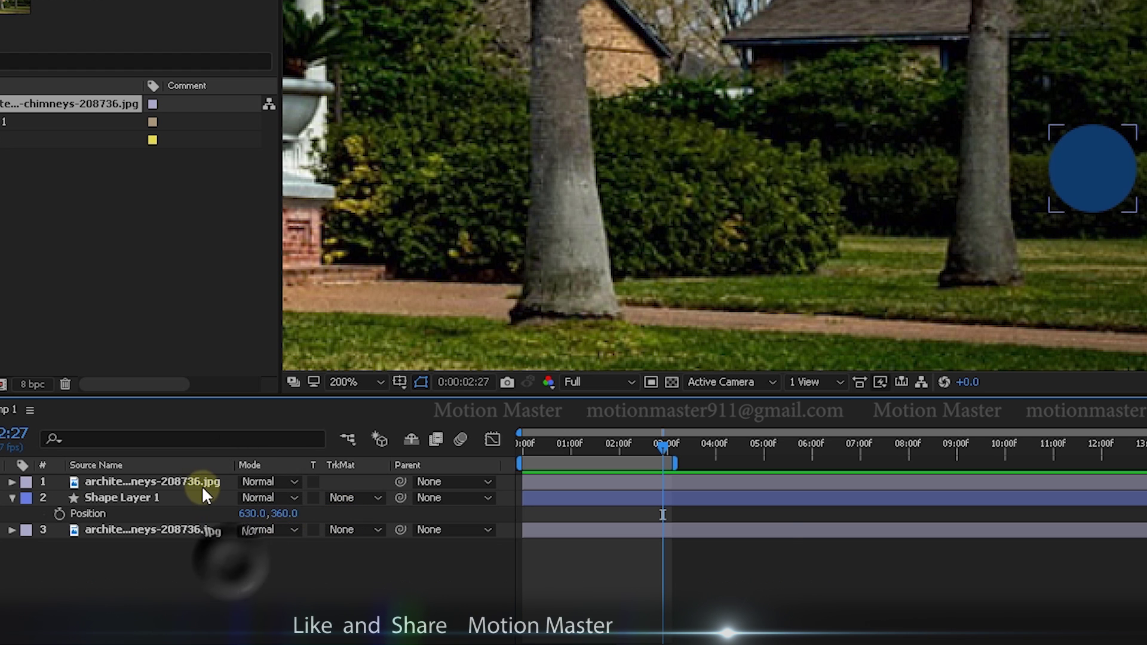
pyautogui.click(209, 483)
pyautogui.press('Delete')
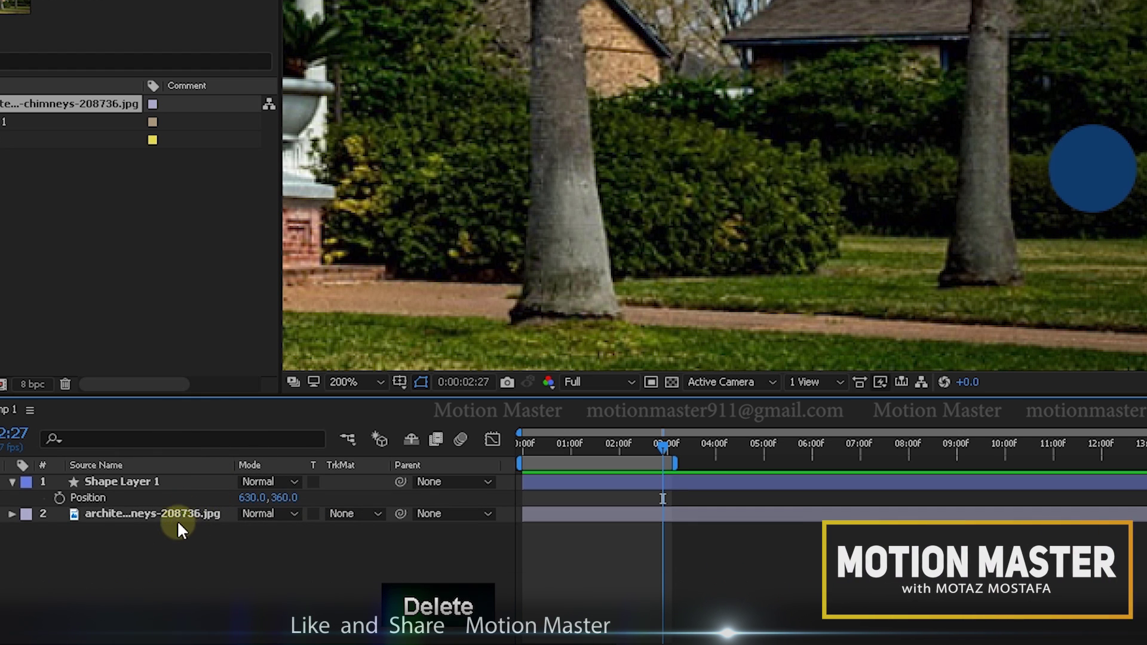
# Draw a closed Pen tool mask around the farther tree trunk directly on Shape Layer 1
pyautogui.click(195, 517)
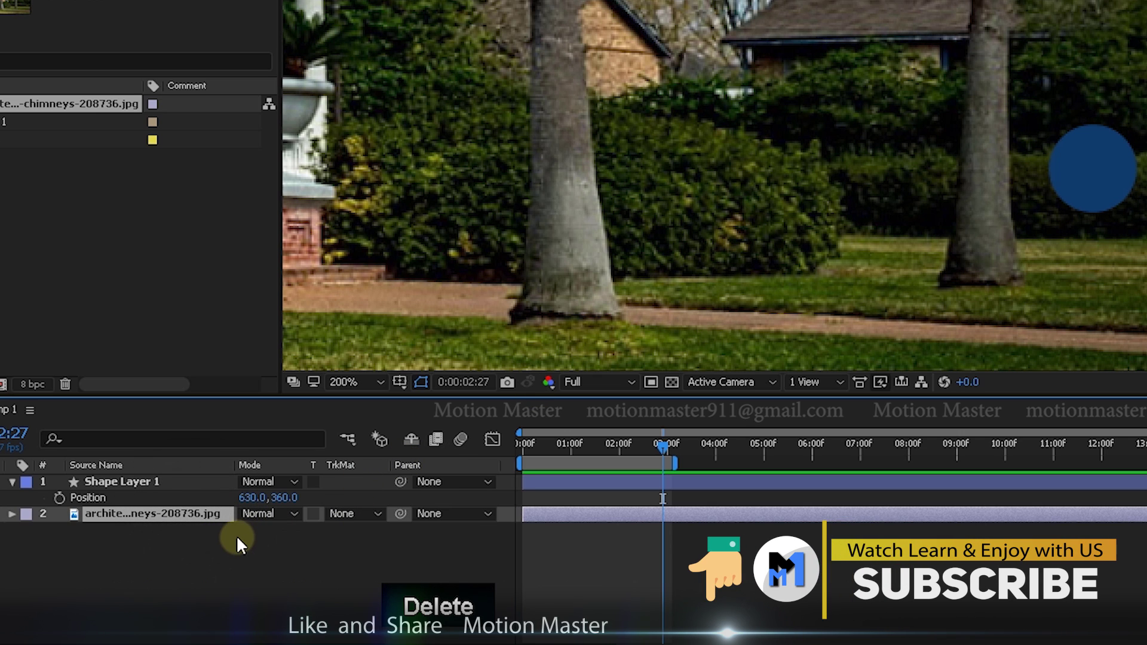
pyautogui.click(161, 480)
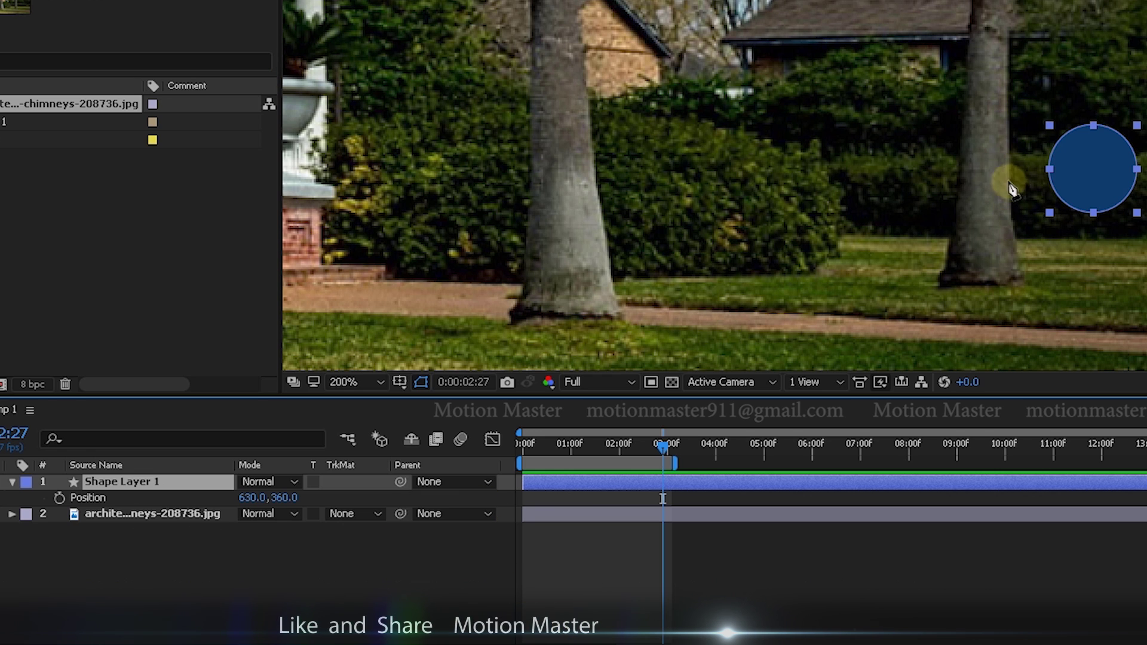
pyautogui.click(1012, 227)
pyautogui.click(1010, 169)
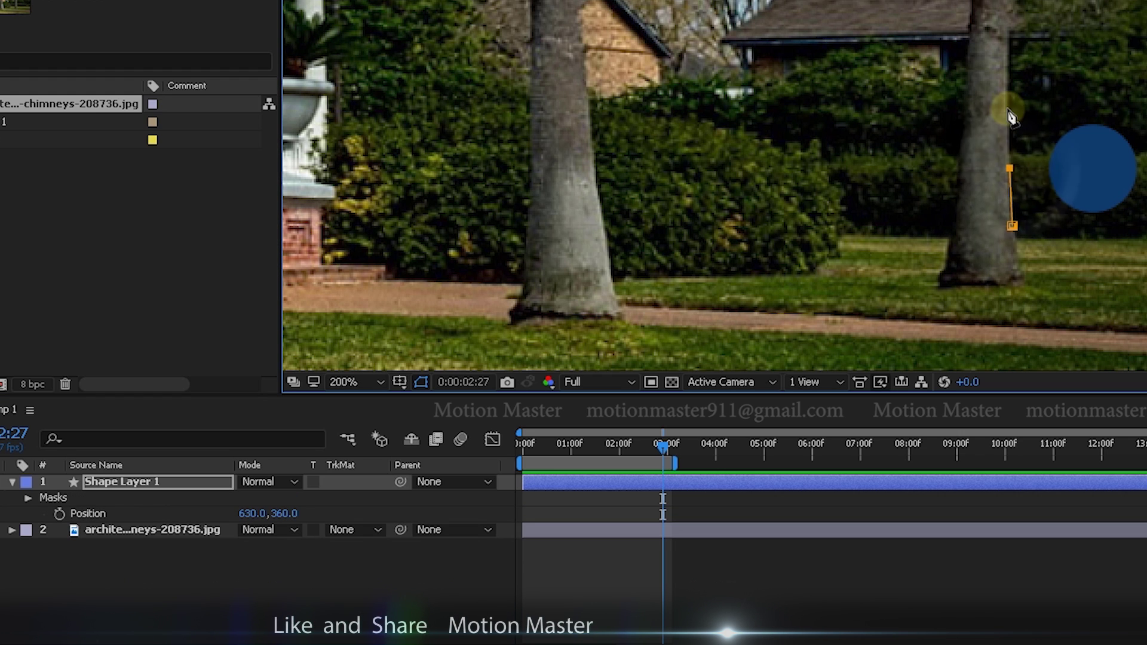
pyautogui.click(1010, 41)
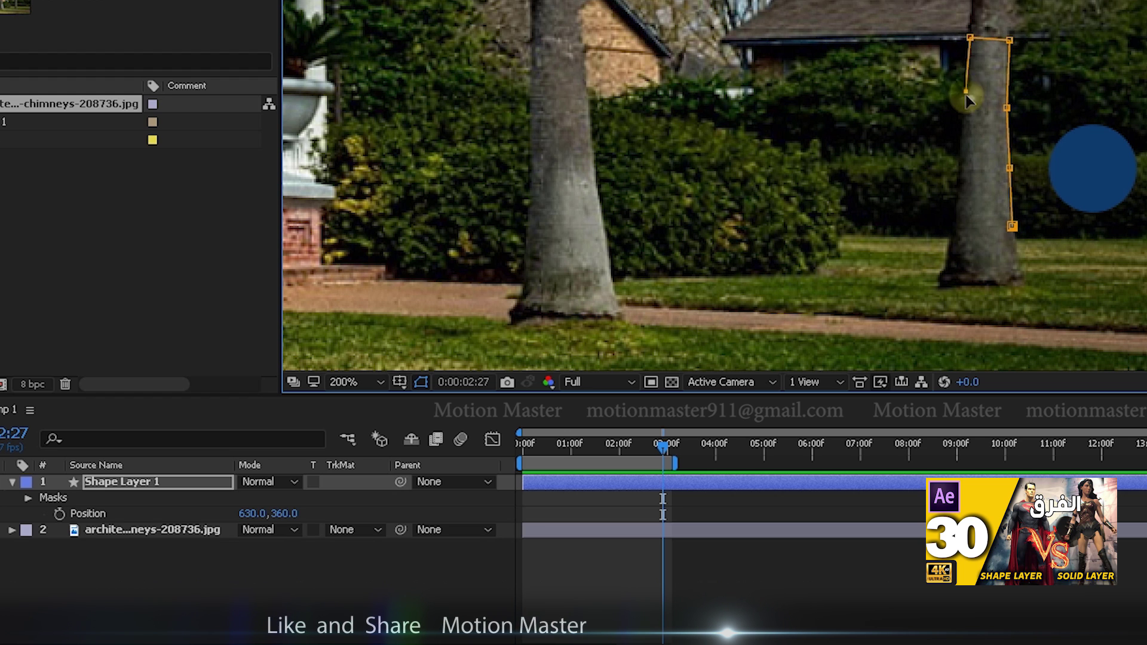
pyautogui.click(961, 171)
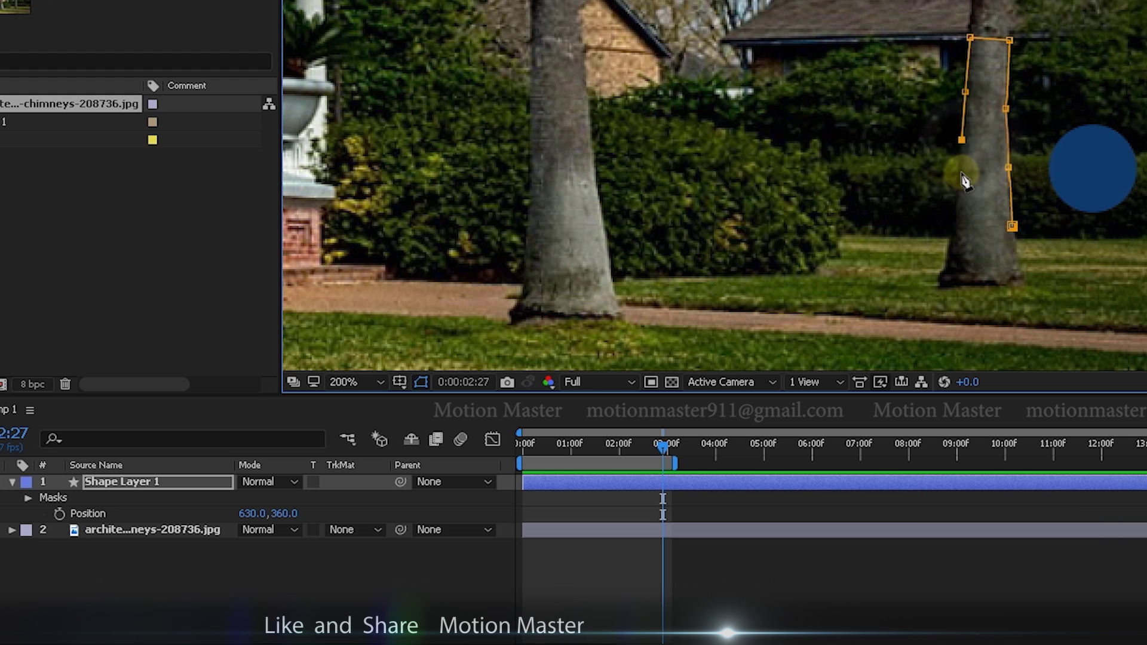
pyautogui.click(956, 204)
pyautogui.click(1013, 227)
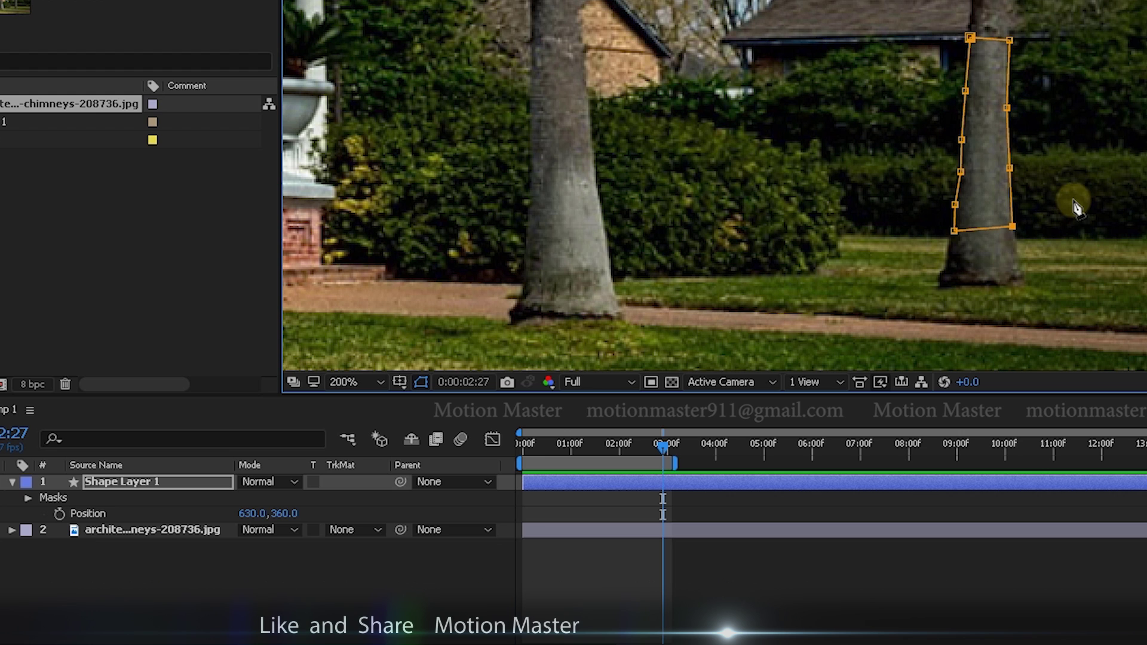
# Reveal the shape layer's mask, invert it and switch the inversion back off
pyautogui.click(39, 496)
pyautogui.click(29, 498)
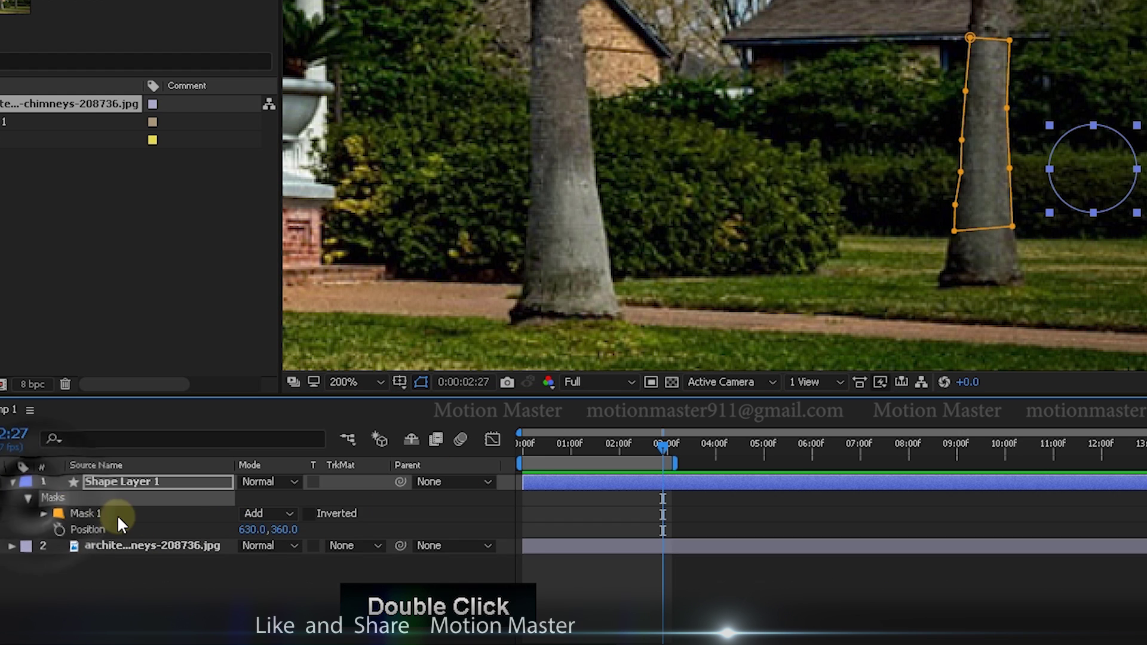
pyautogui.click(309, 514)
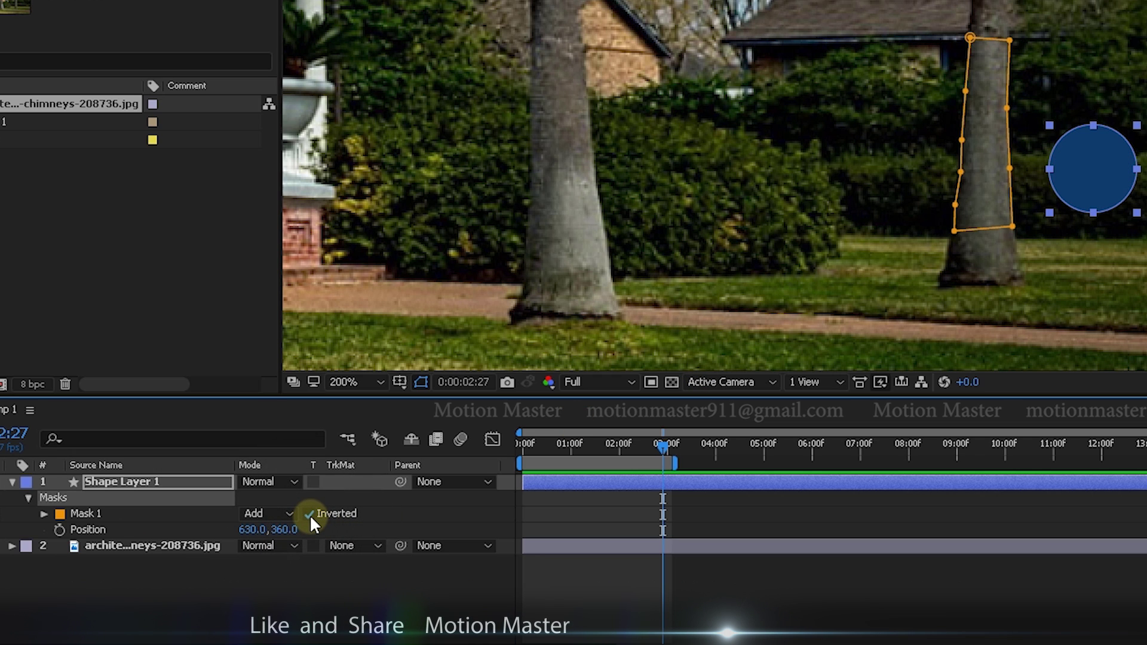
pyautogui.click(310, 514)
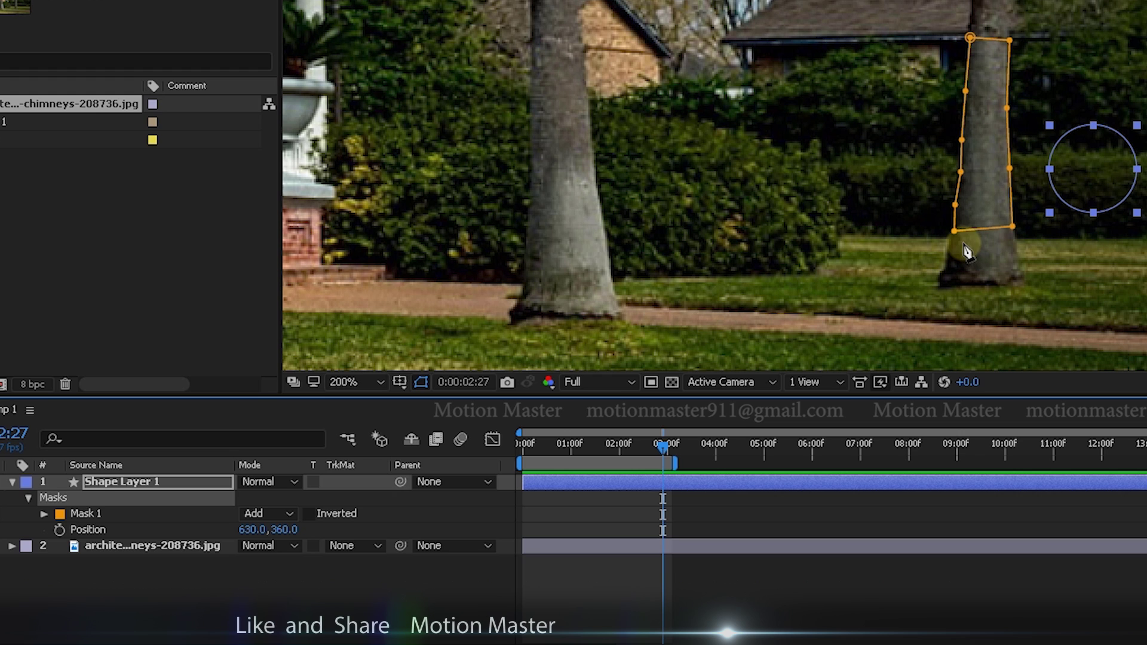
# Copy the trunk mask from Shape Layer 1 and paste it onto a new dark gray solid above it
pyautogui.click(90, 514)
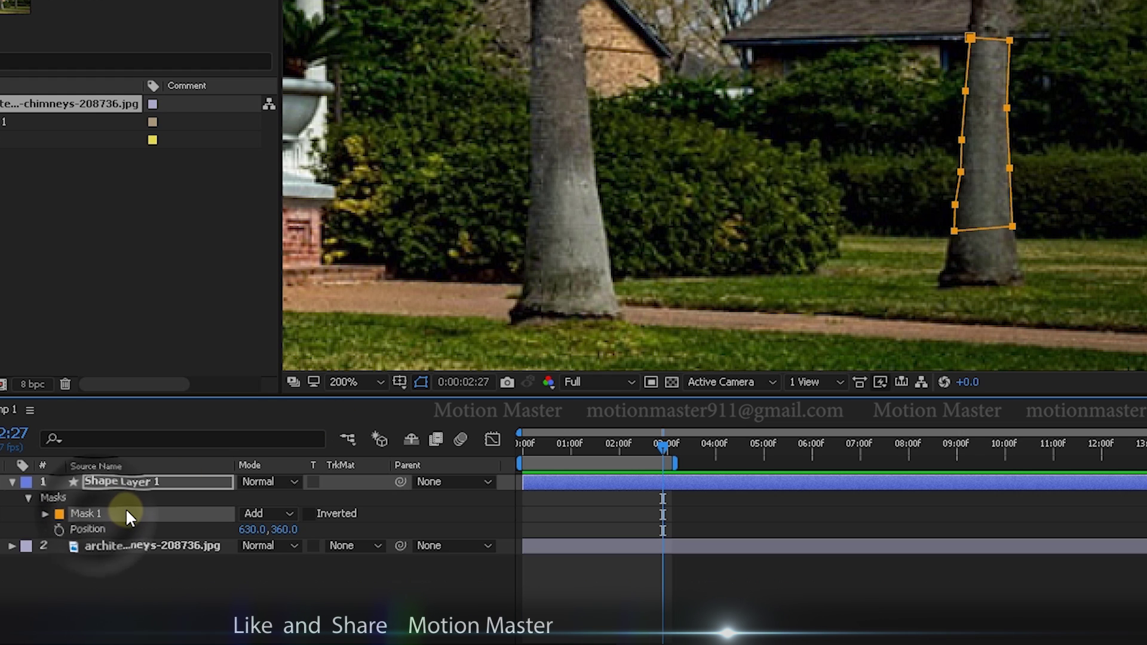
pyautogui.hotkey('ctrl', 'c')
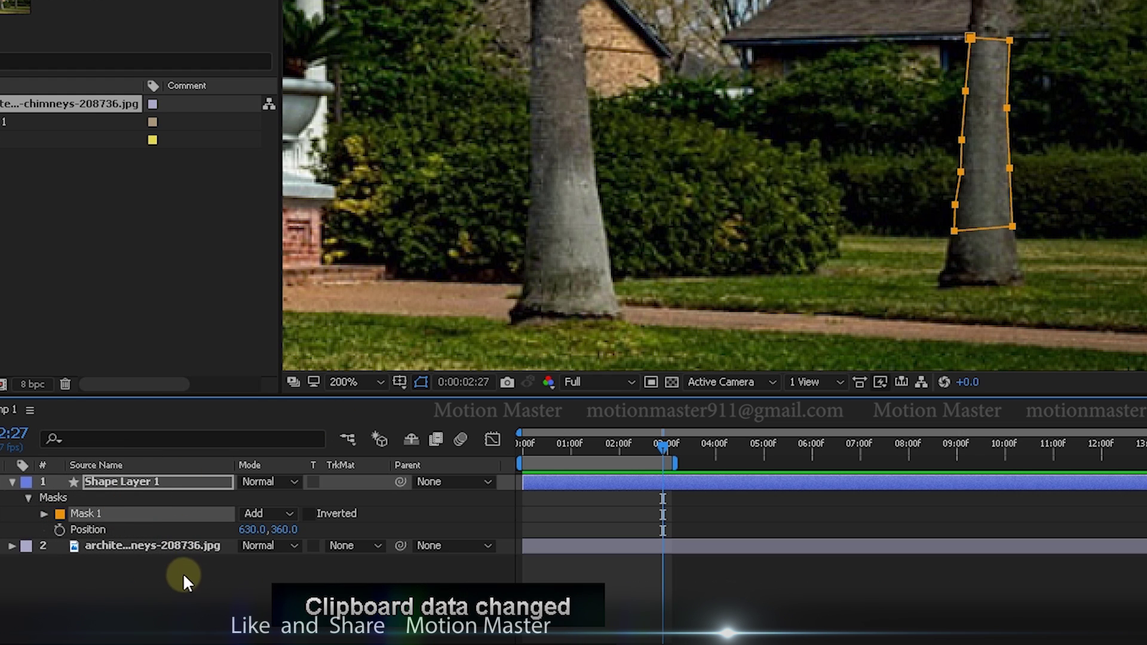
pyautogui.rightClick(204, 595)
pyautogui.moveTo(374, 392)
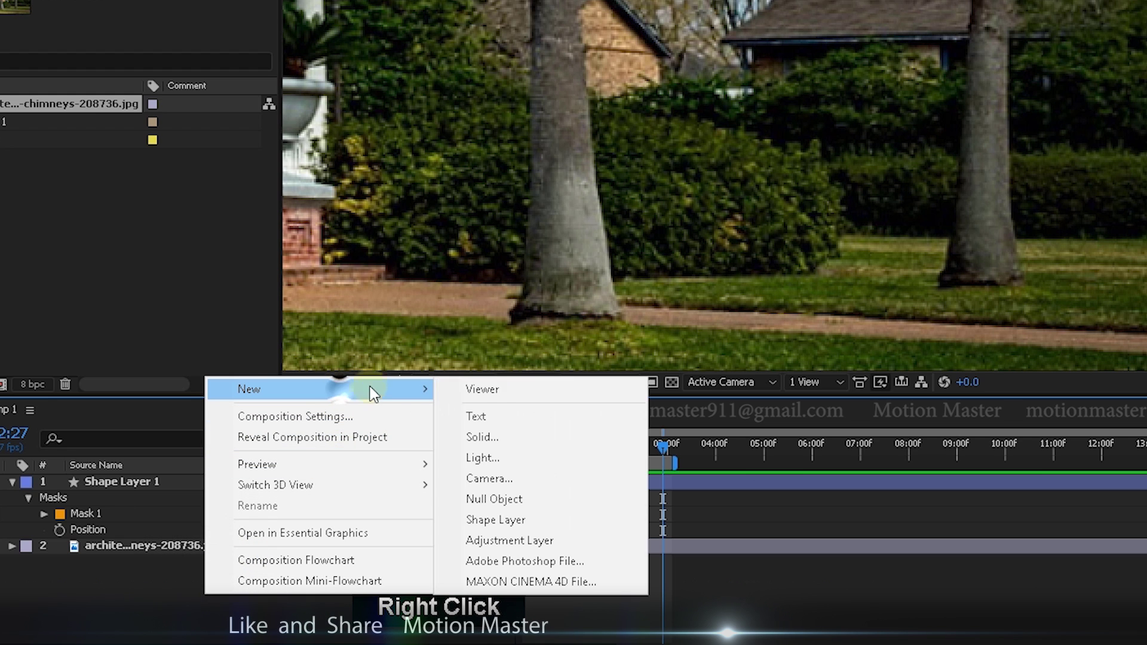
pyautogui.click(518, 441)
pyautogui.click(251, 240)
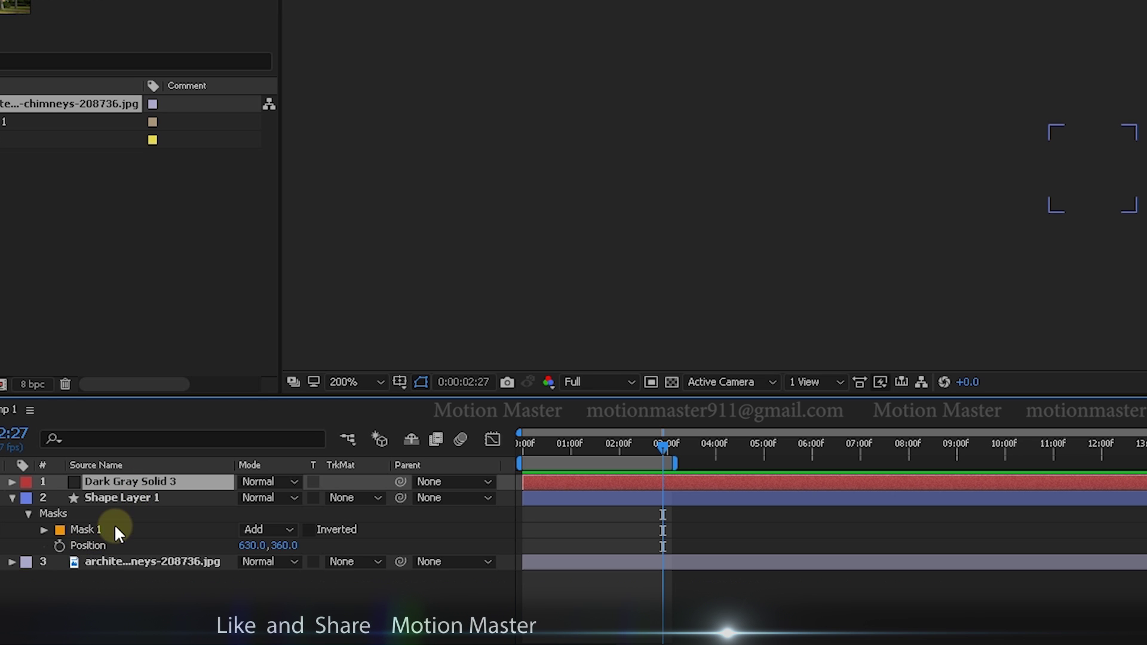
pyautogui.hotkey('ctrl', 'v')
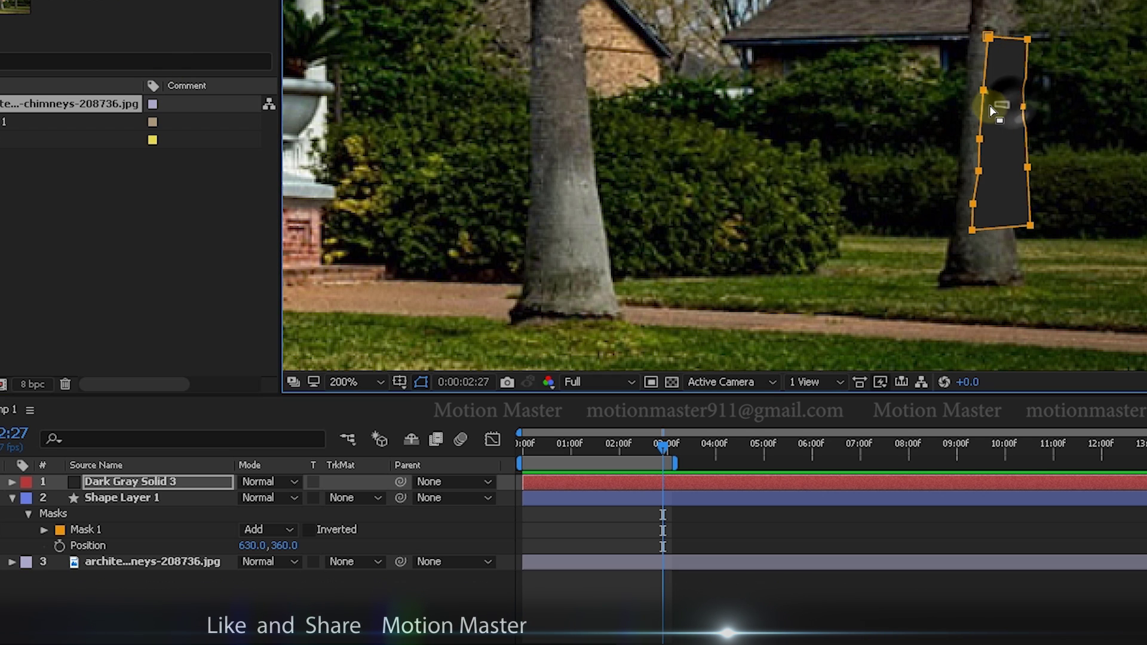
# Reveal the solid's pasted mask and shift the masked area so it lines up with the farther tree trunk
pyautogui.click(12, 482)
pyautogui.click(28, 497)
pyautogui.click(115, 513)
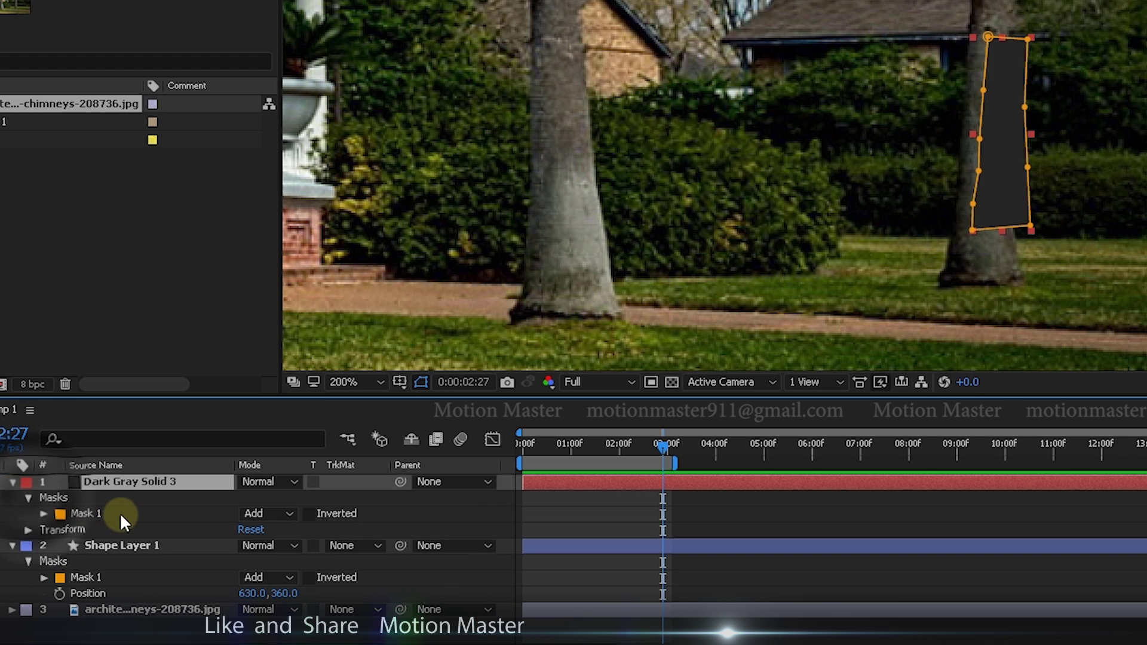
pyautogui.click(1021, 89)
pyautogui.moveTo(1023, 90); pyautogui.dragTo(1008, 94)
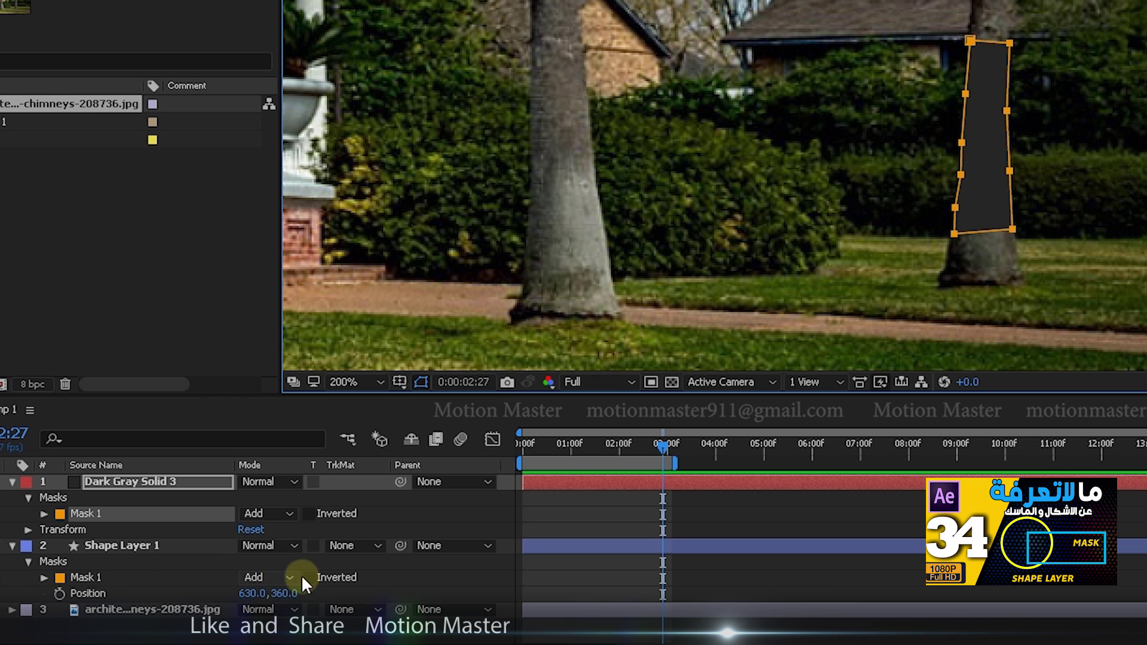
# Delete Mask 1 from Shape Layer 1, leaving the mask only on the solid
pyautogui.click(96, 576)
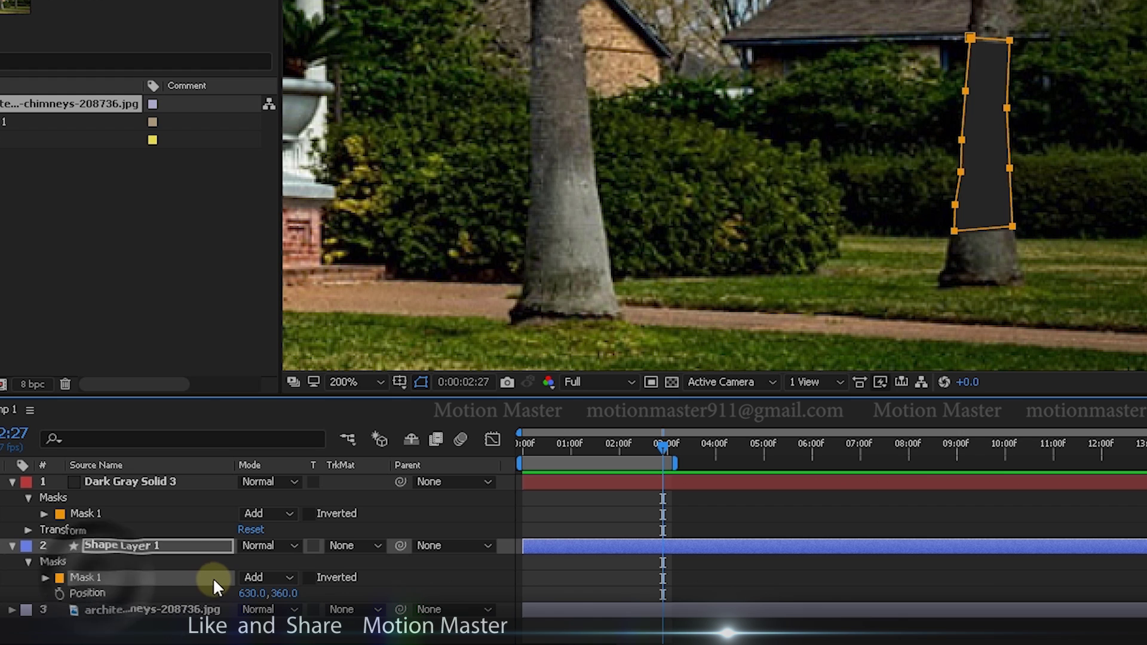
pyautogui.press('Delete')
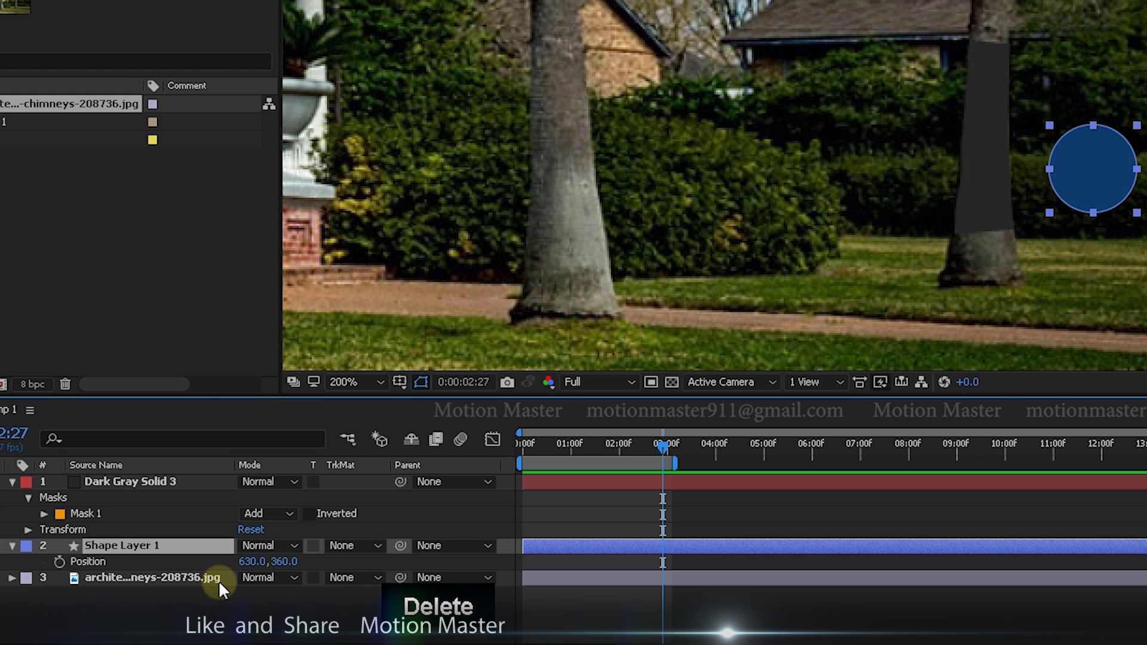
pyautogui.click(672, 383)
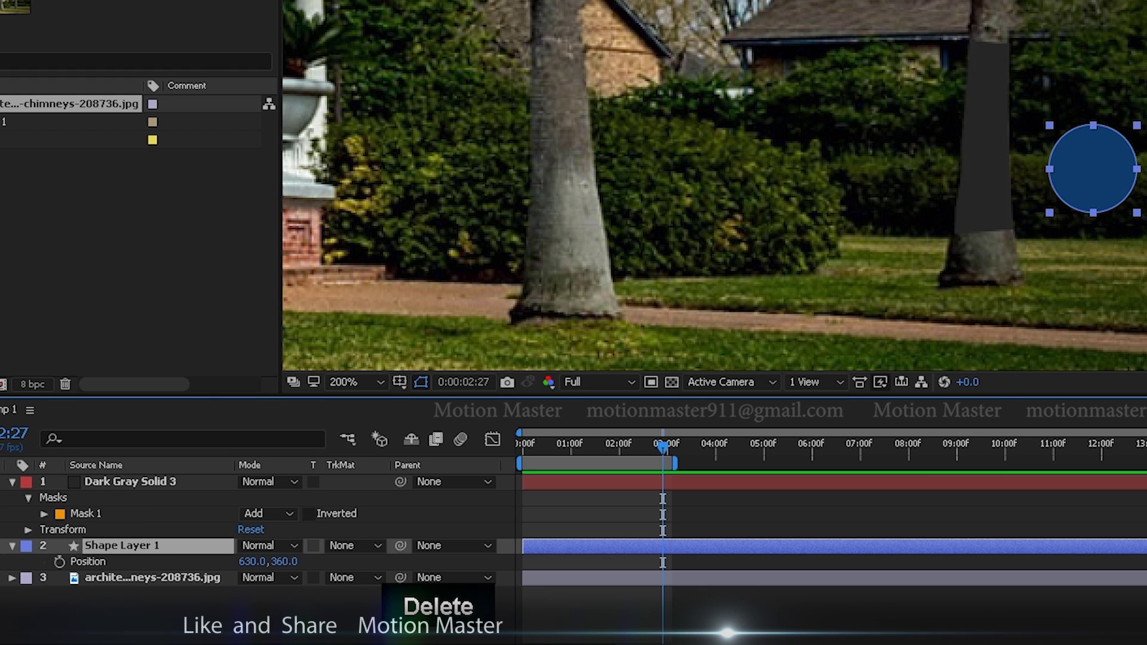
pyautogui.click(167, 477)
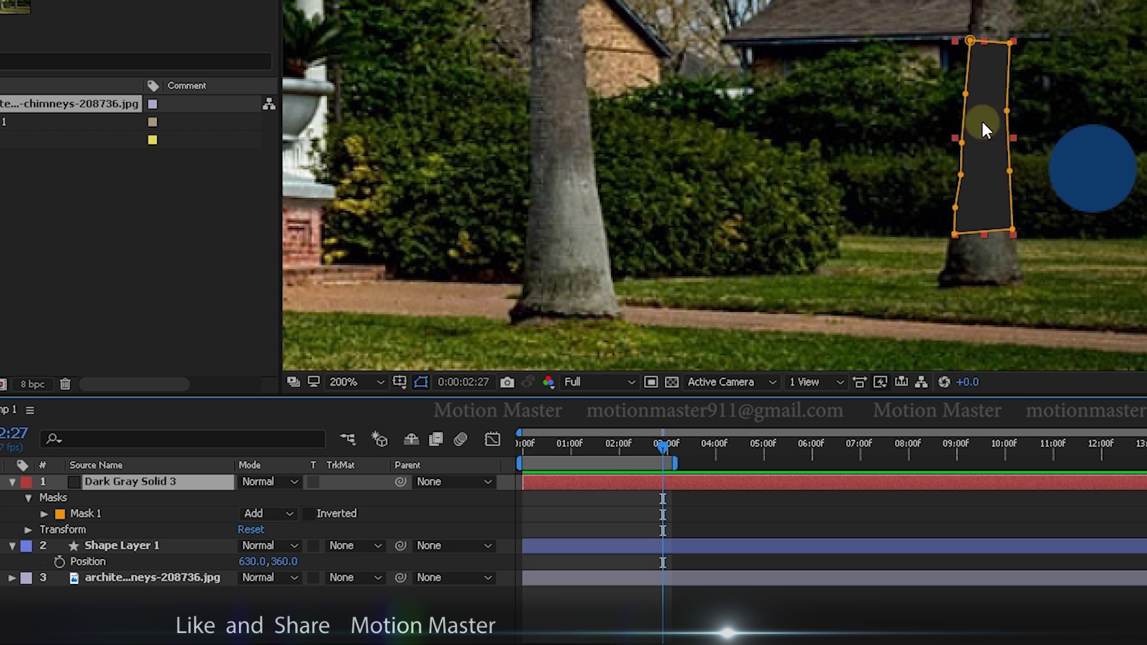
pyautogui.click(161, 536)
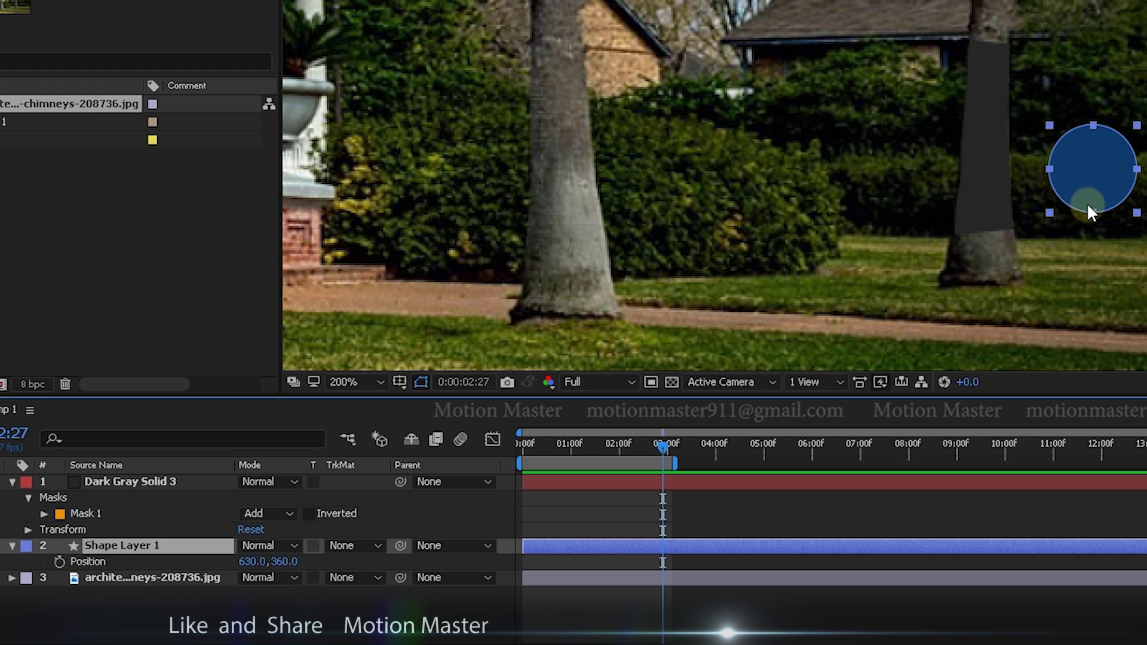
pyautogui.click(178, 481)
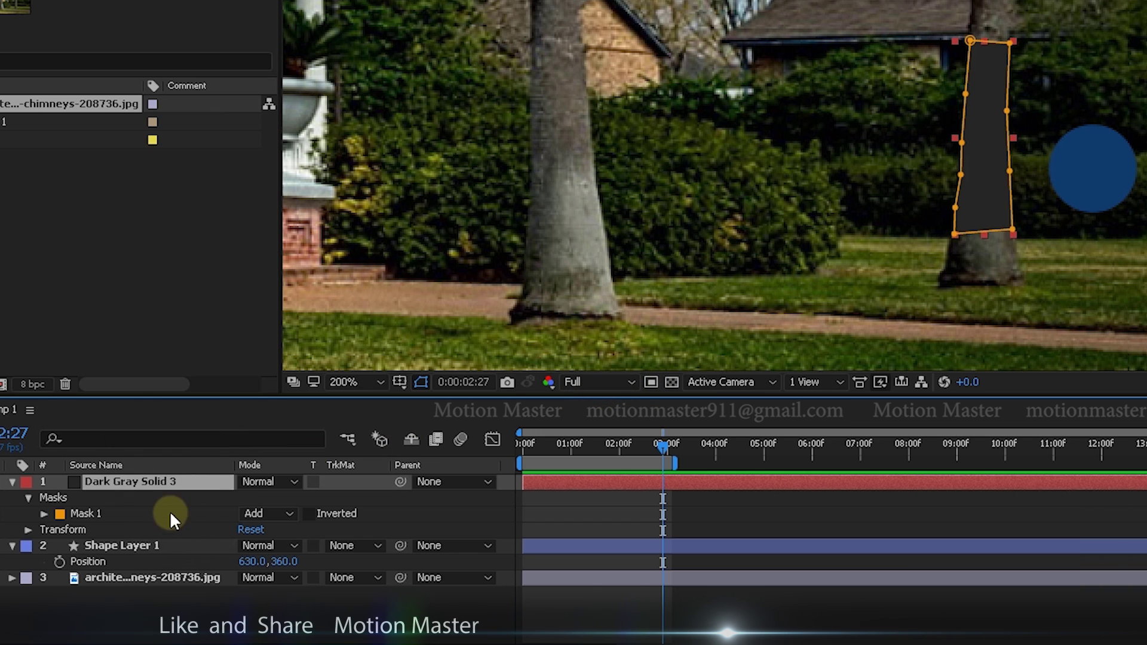
pyautogui.click(171, 545)
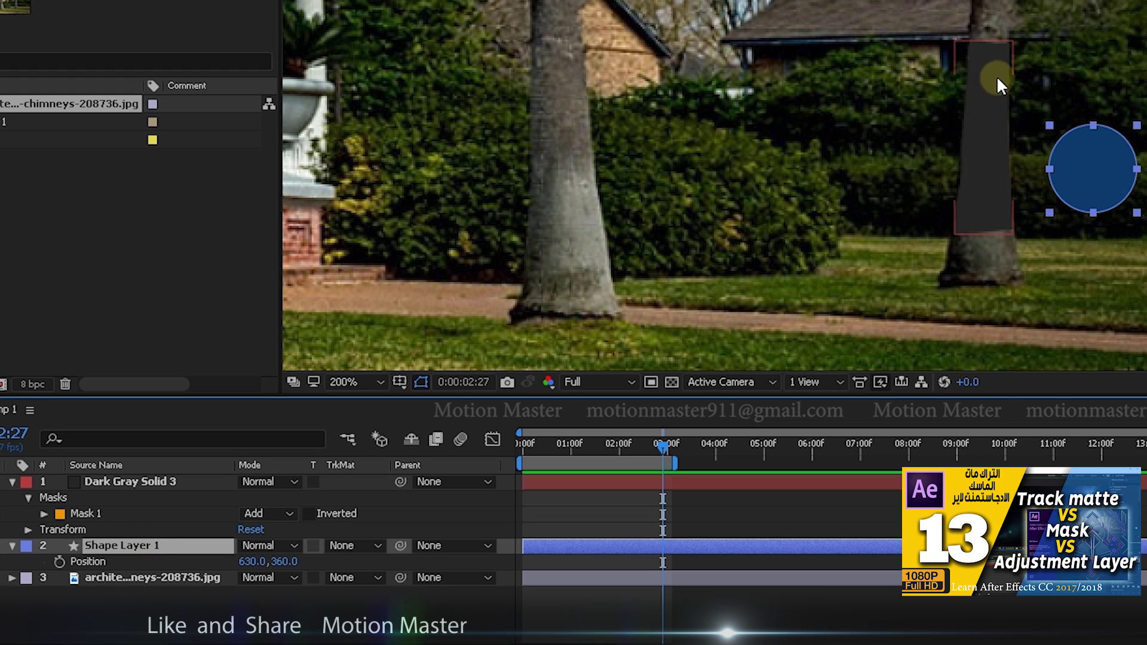
pyautogui.click(135, 482)
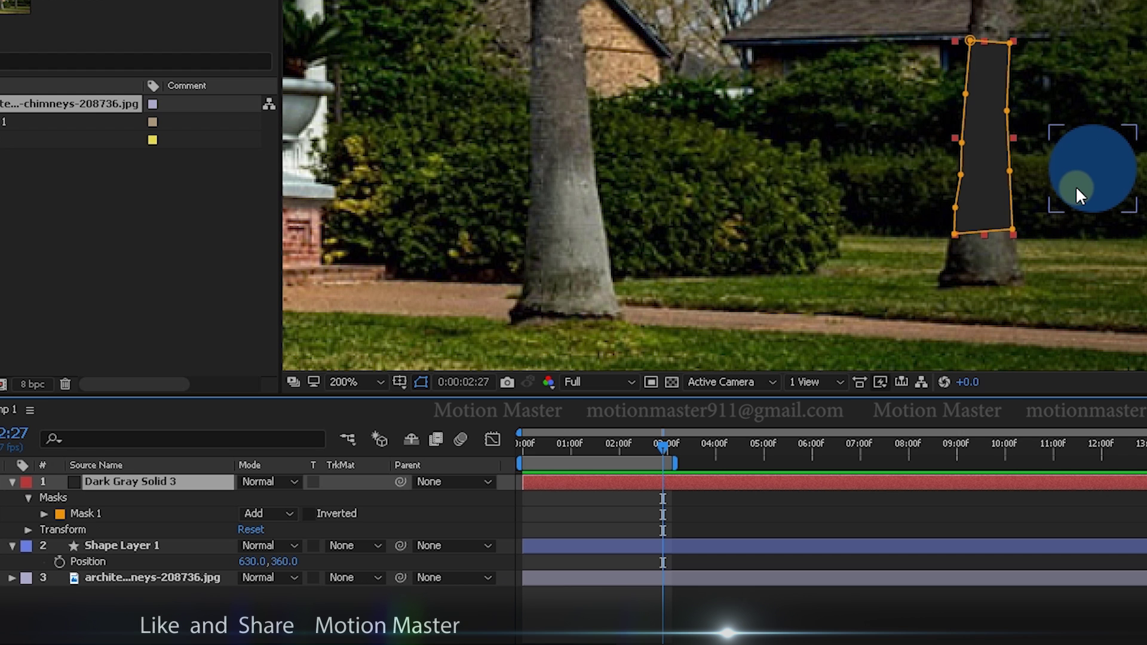
# Move the circle partly behind the trunk-shaped solid to position 586, 360
pyautogui.click(87, 545)
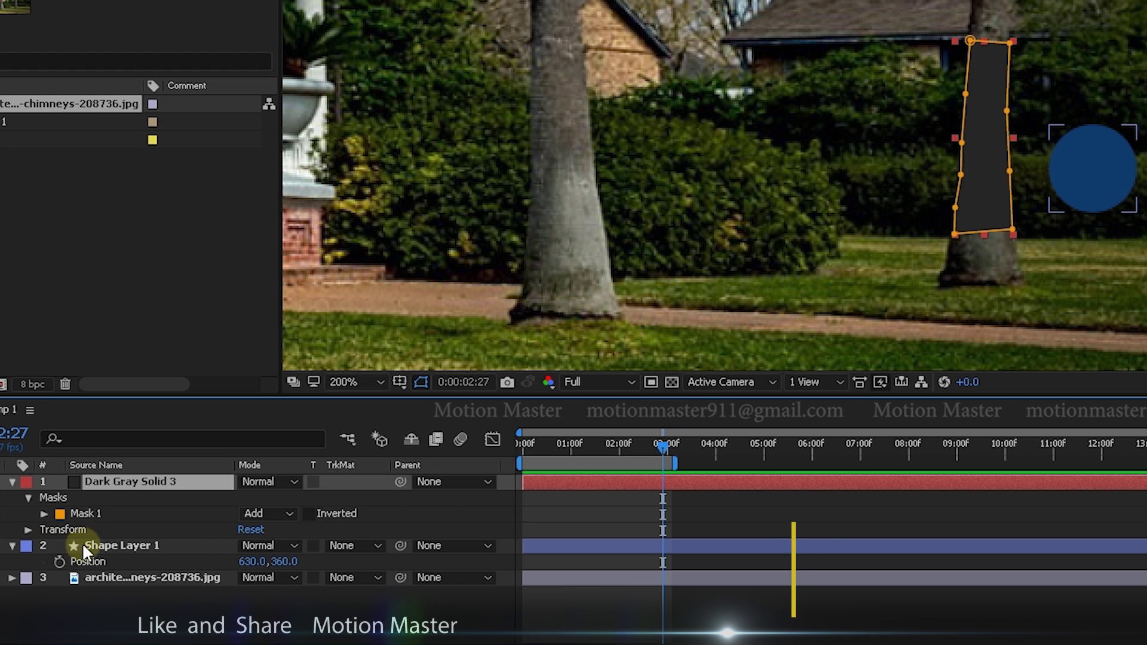
pyautogui.moveTo(251, 562); pyautogui.dragTo(216, 568)
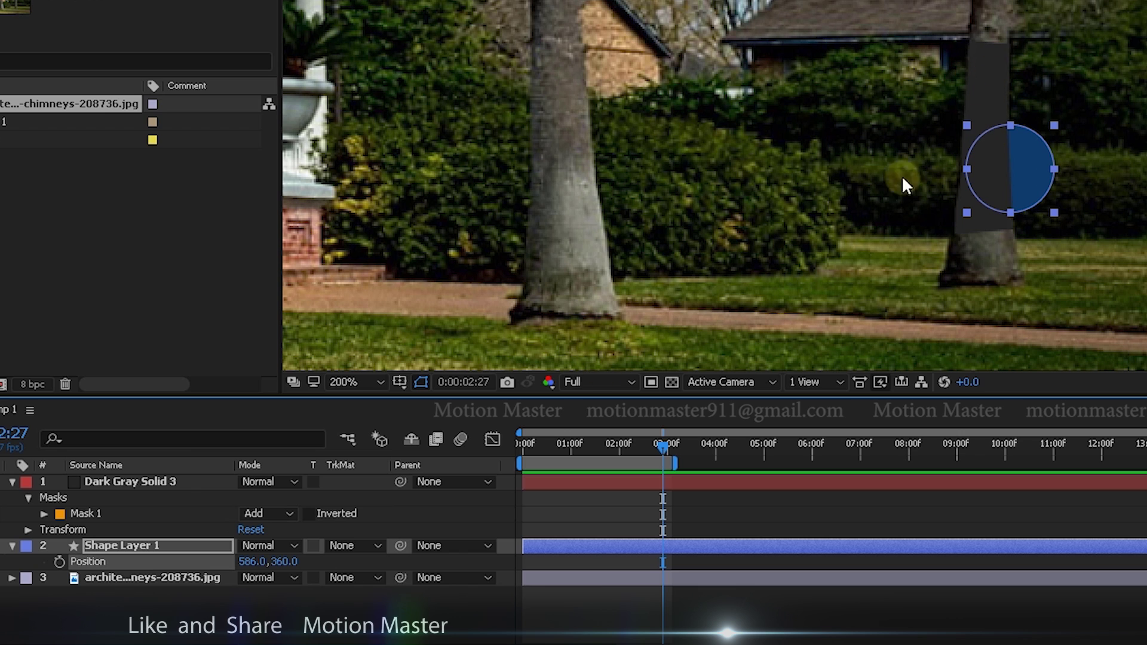
pyautogui.click(182, 478)
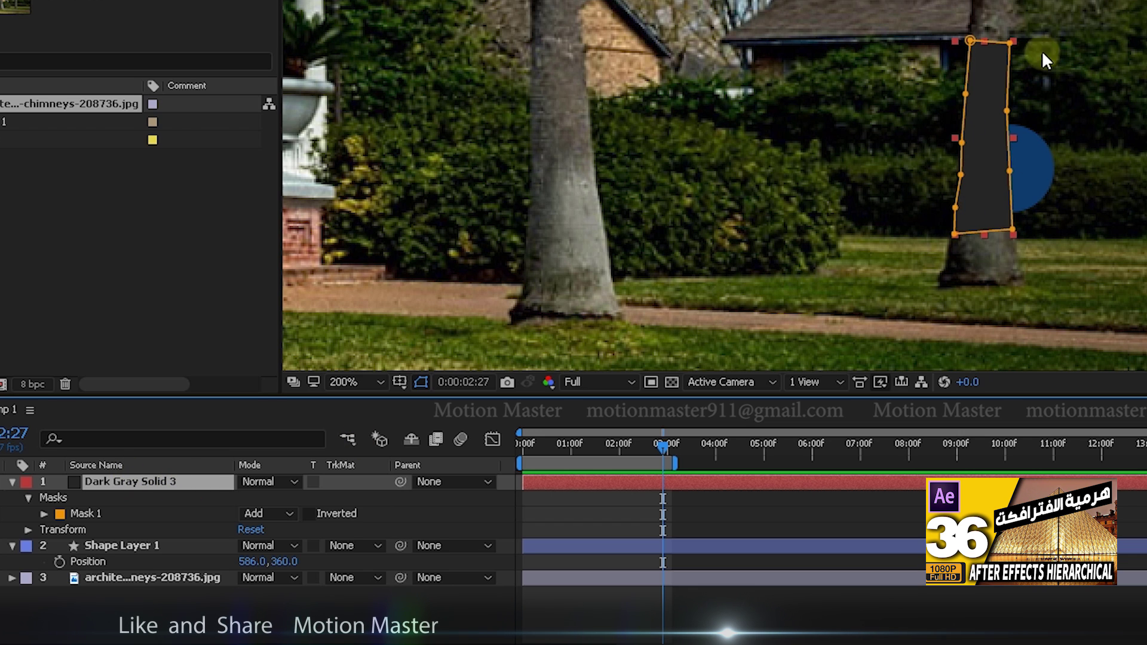
# Try Alpha Matte on Shape Layer 1, then switch its track matte to Alpha Inverted Matte "Dark Gray Solid 3"
pyautogui.click(135, 547)
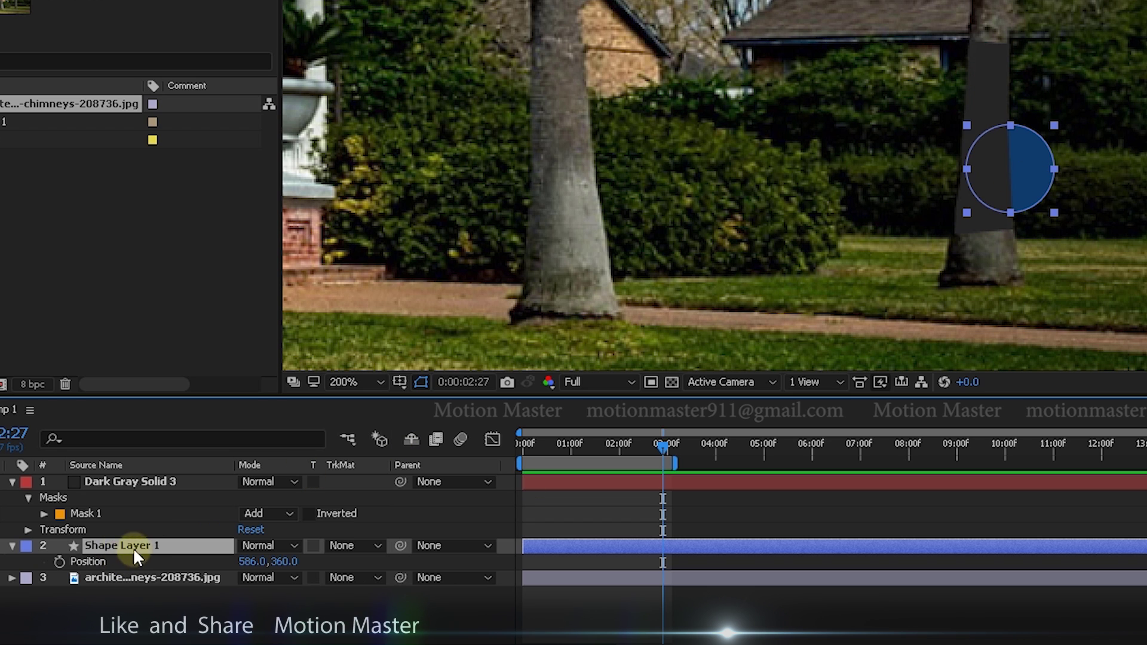
pyautogui.click(346, 547)
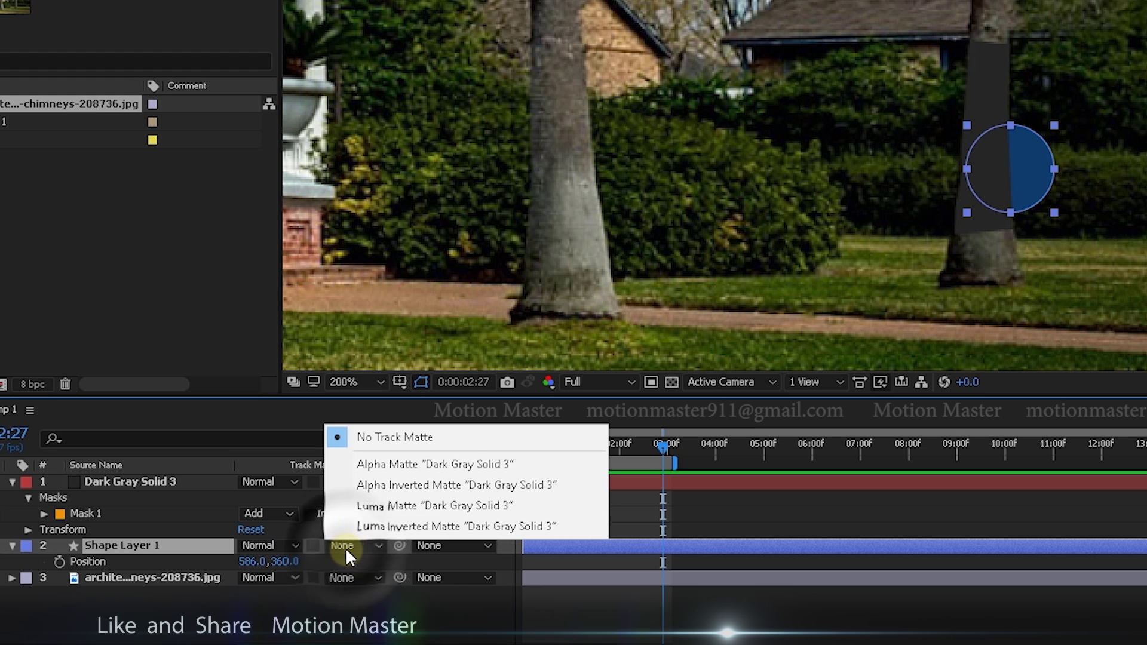
pyautogui.click(400, 466)
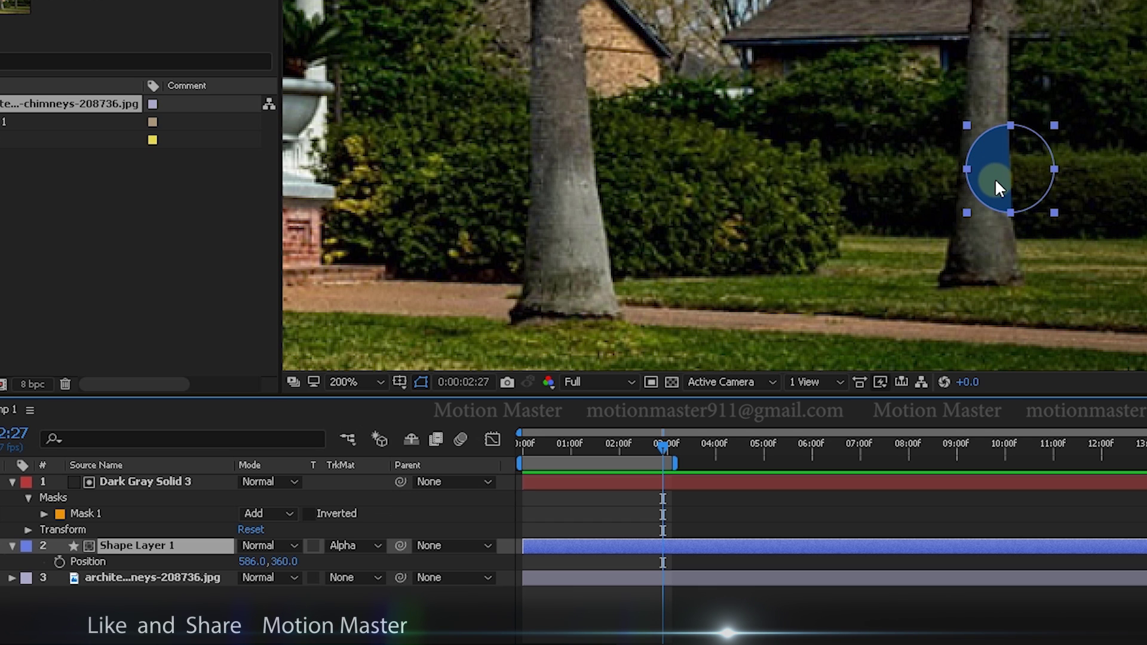
pyautogui.click(347, 548)
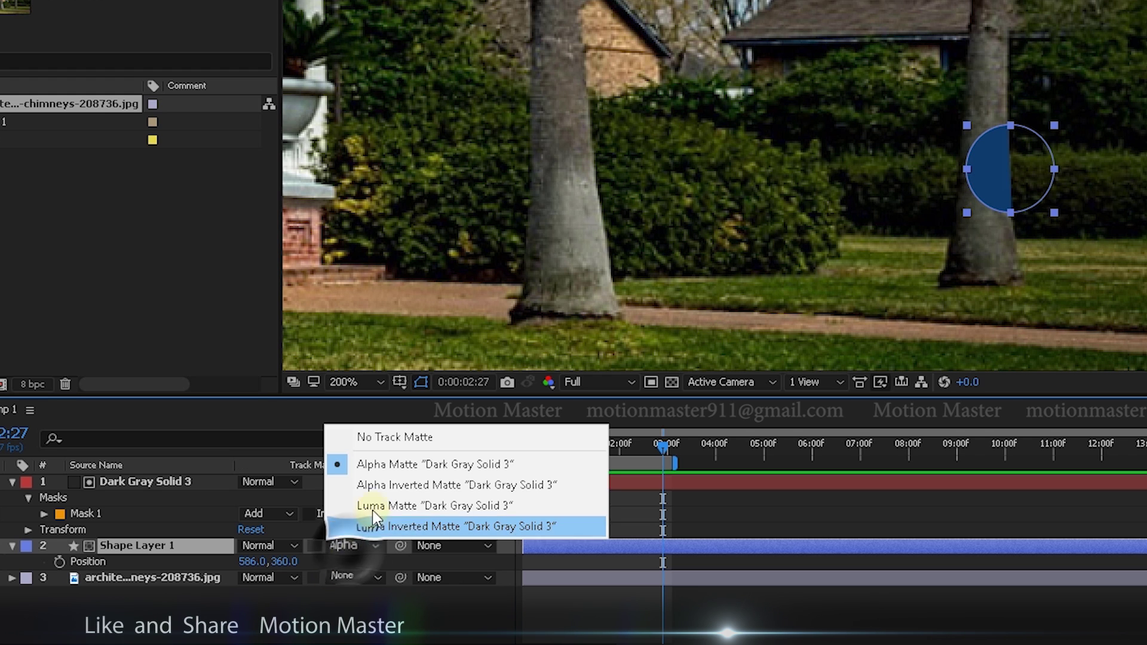
pyautogui.click(396, 486)
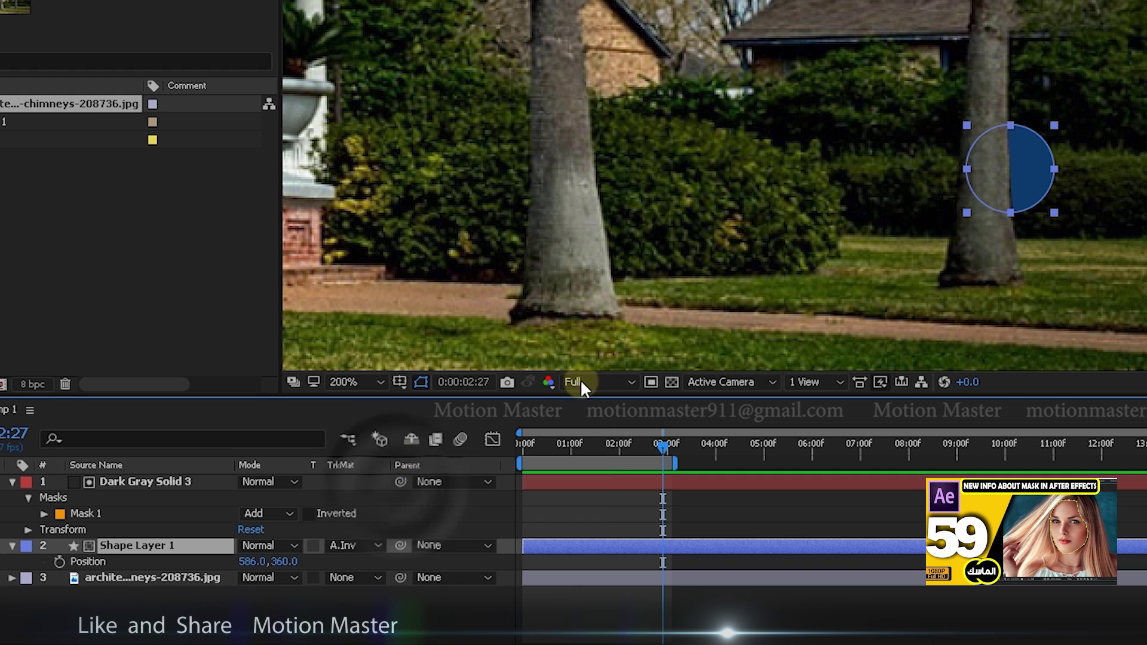
# Test the inverted matte by moving the circle to position 588, 360, and select the matte solid
pyautogui.moveTo(254, 562)
pyautogui.mouseDown()
pyautogui.moveTo(230, 562)
pyautogui.moveTo(290, 561)
pyautogui.moveTo(180, 553)
pyautogui.moveTo(286, 563)
pyautogui.moveTo(270, 563)
pyautogui.mouseUp()
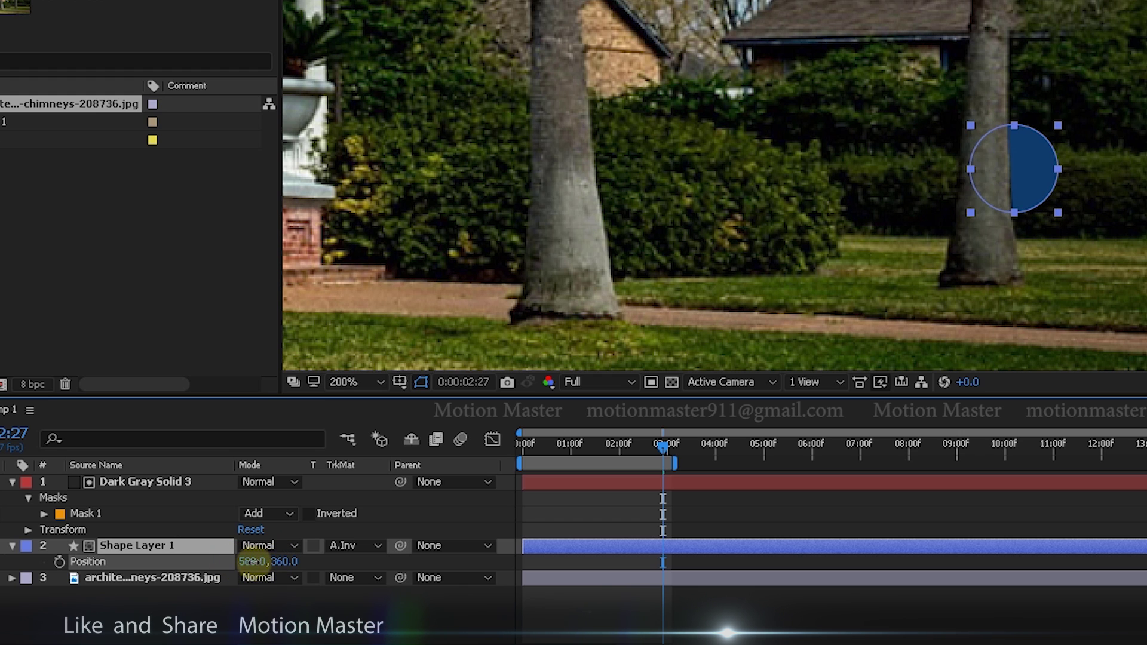
pyautogui.click(138, 479)
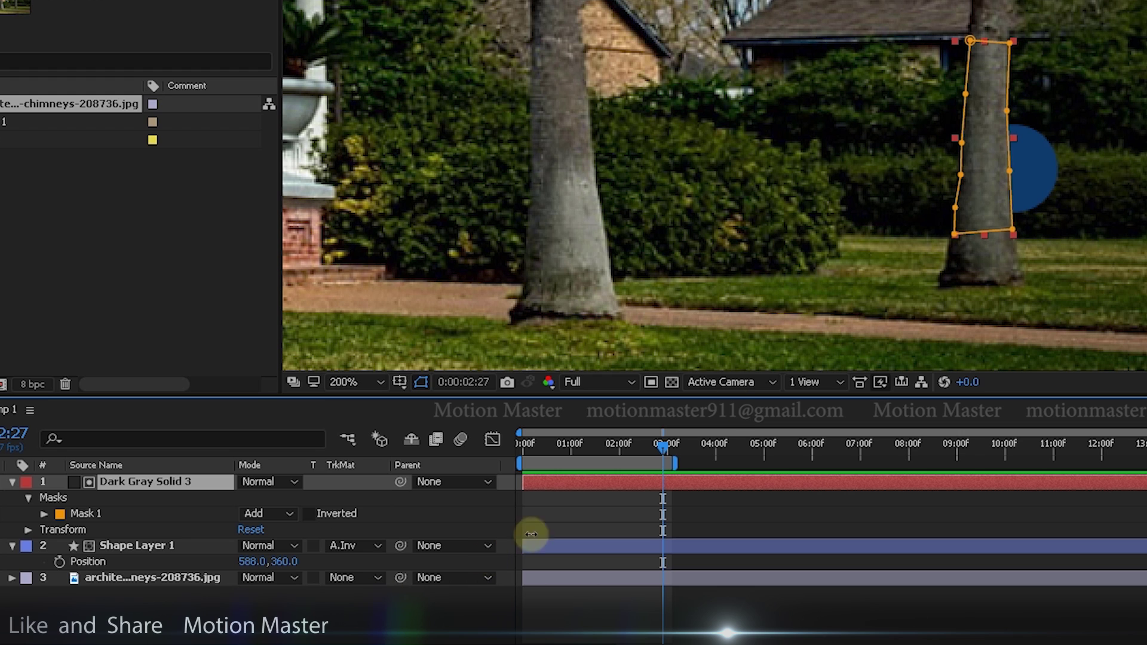
# Delete the solid, the shape layer and the photo from the composition
pyautogui.click(305, 622)
pyautogui.moveTo(242, 624); pyautogui.dragTo(98, 521)
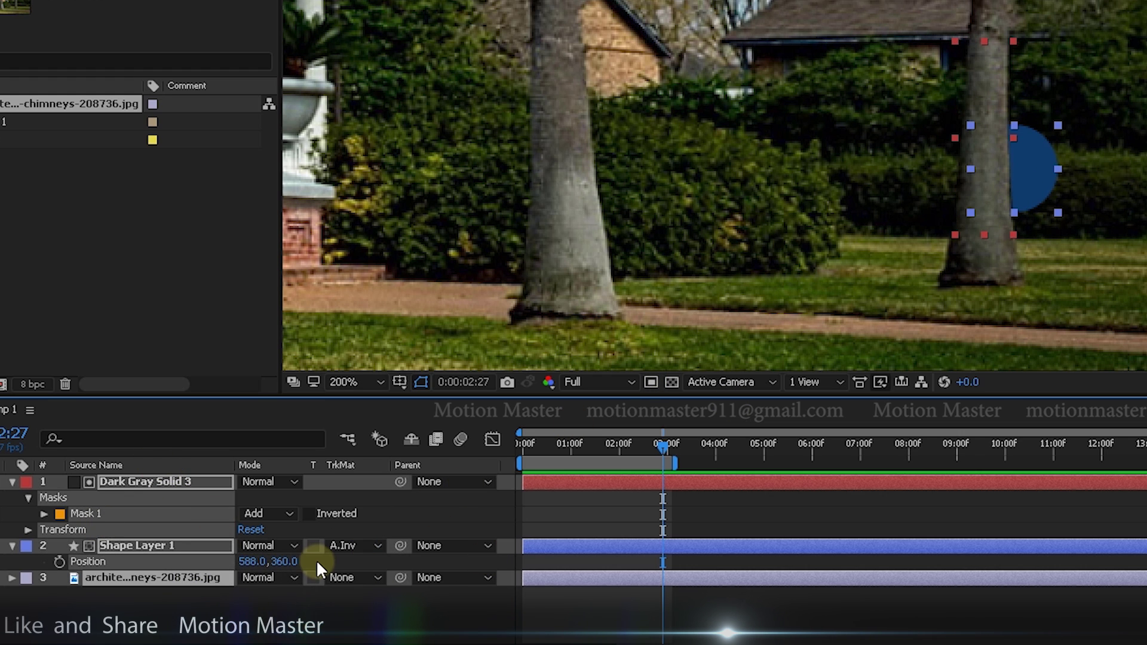
pyautogui.press('Delete')
pyautogui.press('Delete')
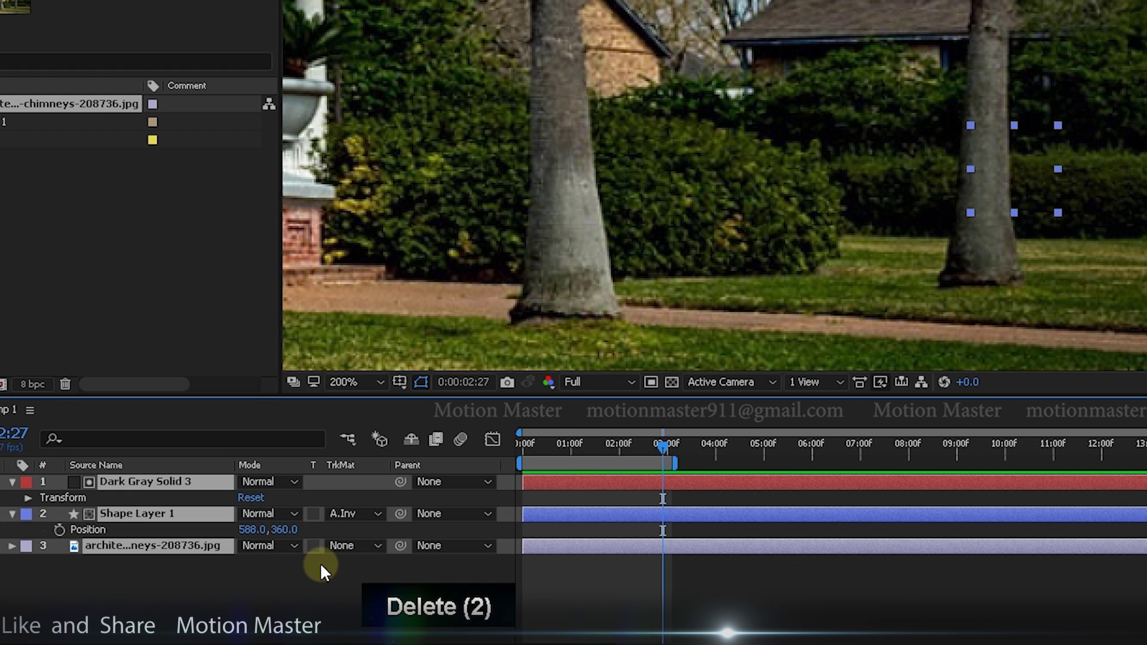
pyautogui.press('Delete')
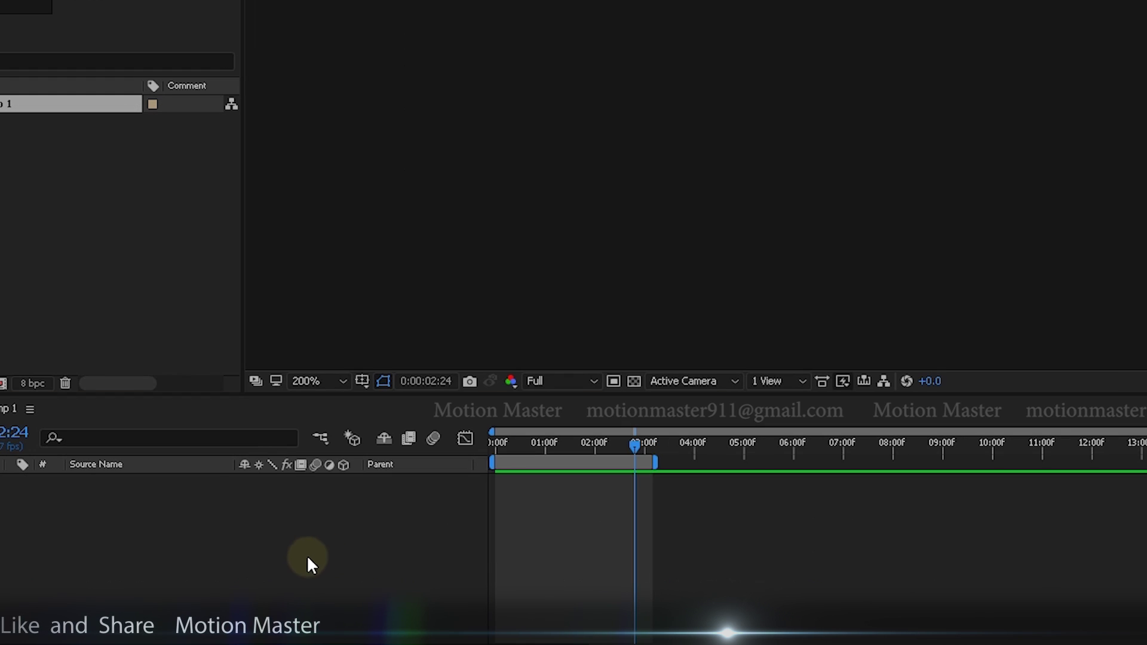
# Create a new shape layer and draw a wide blue rectangle across the middle of the composition
pyautogui.rightClick(201, 559)
pyautogui.moveTo(322, 354)
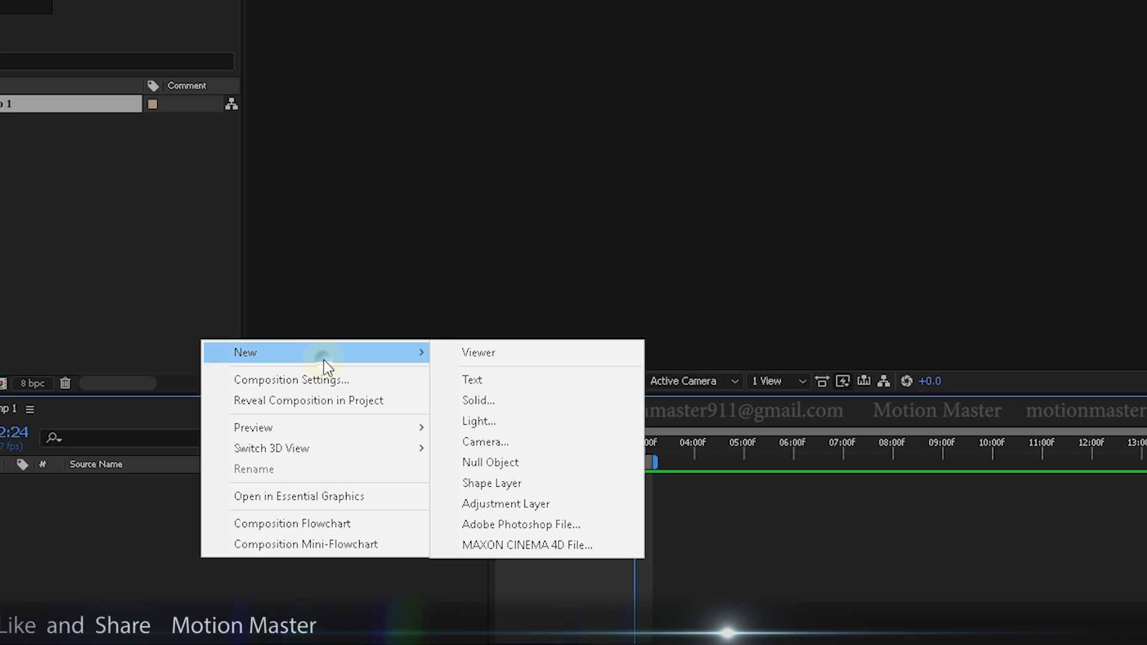
pyautogui.click(514, 483)
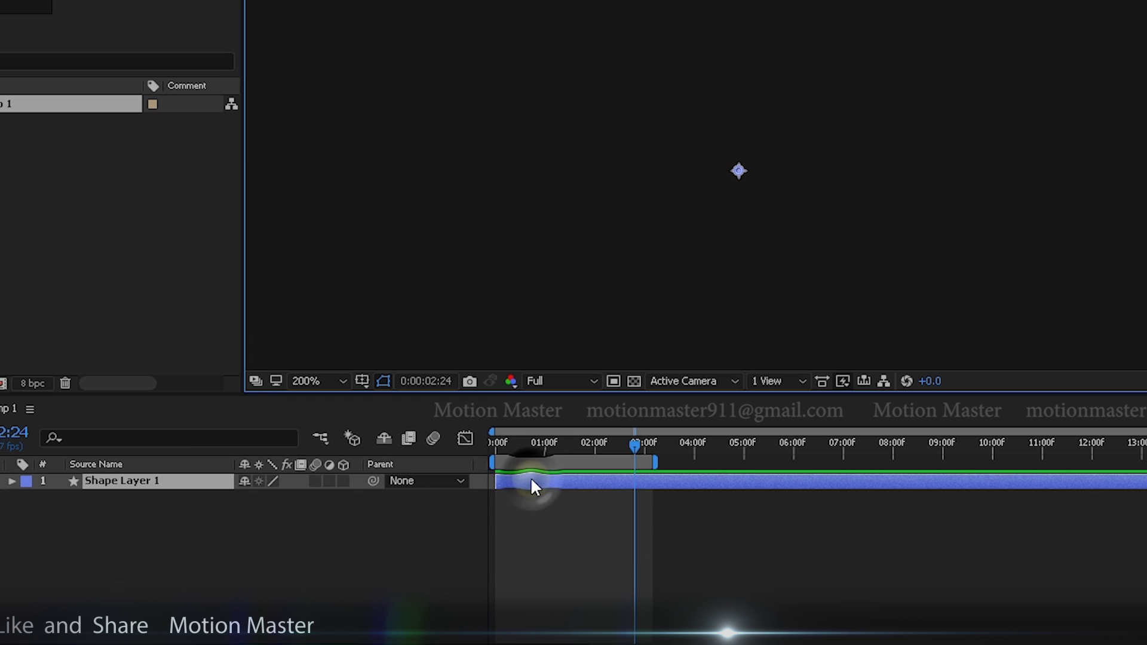
pyautogui.moveTo(844, 259); pyautogui.dragTo(954, 280)
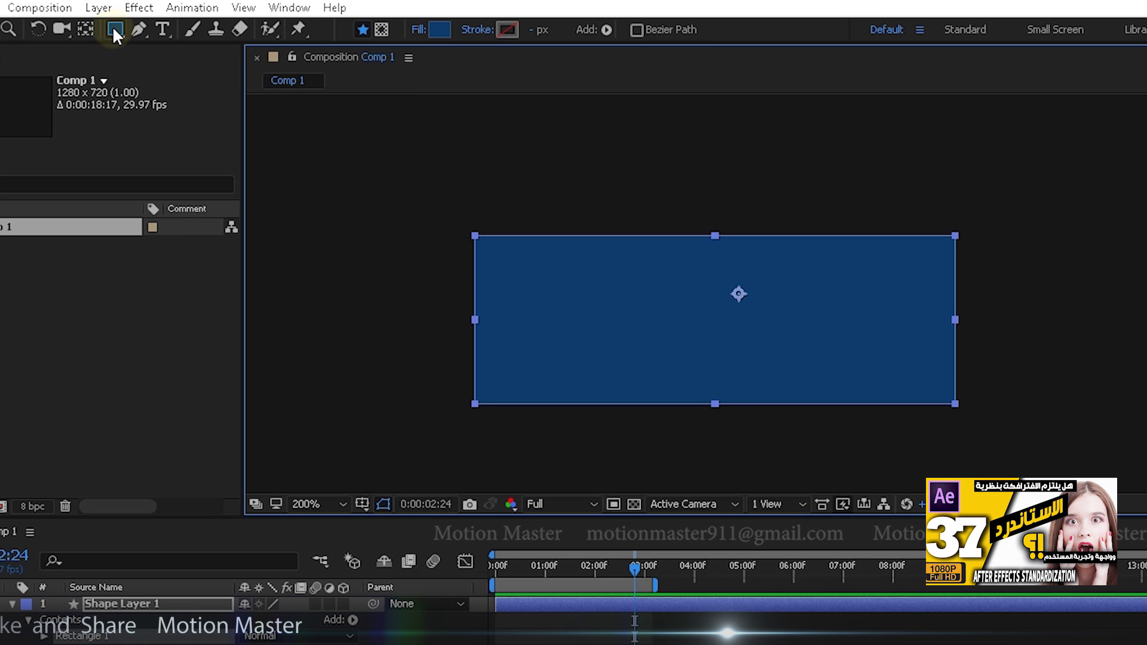
# Draw a circular Ellipse tool mask on Shape Layer 1, overlapping the rectangle's upper edge near its right end
pyautogui.click(113, 28)
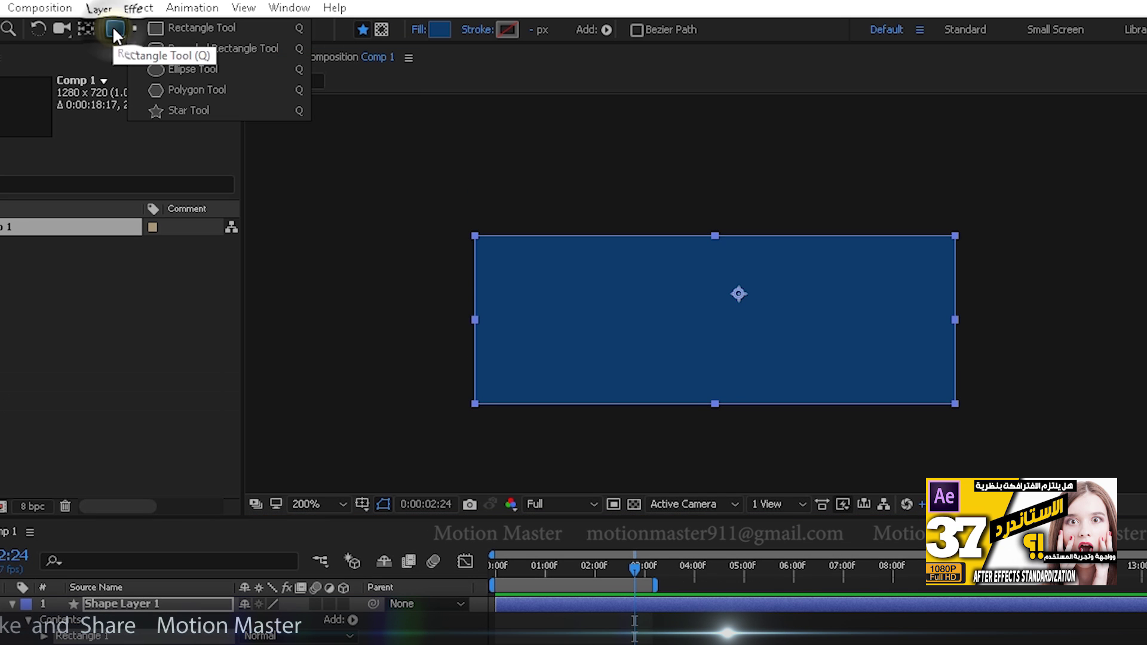
pyautogui.click(203, 70)
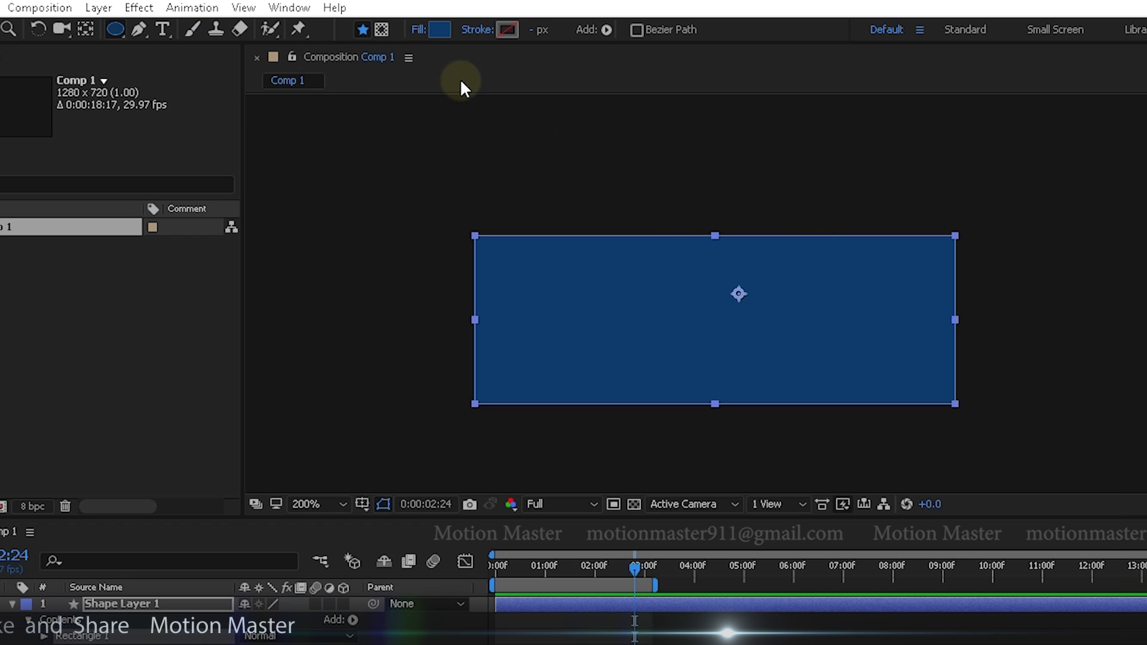
pyautogui.click(383, 28)
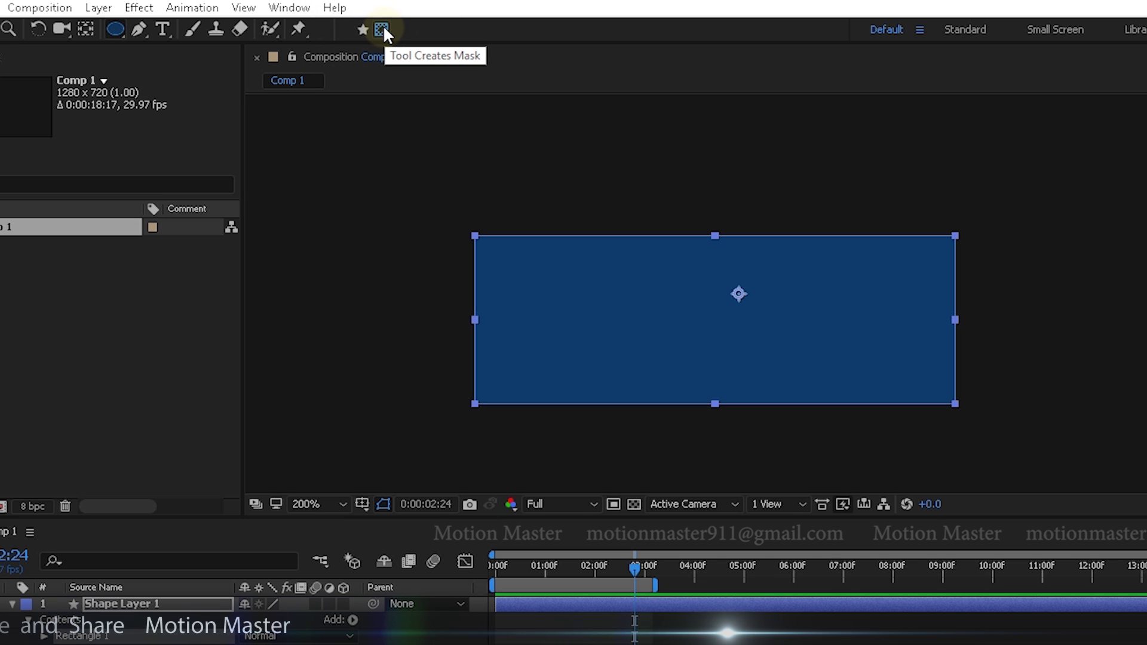
pyautogui.moveTo(771, 193); pyautogui.dragTo(900, 323)
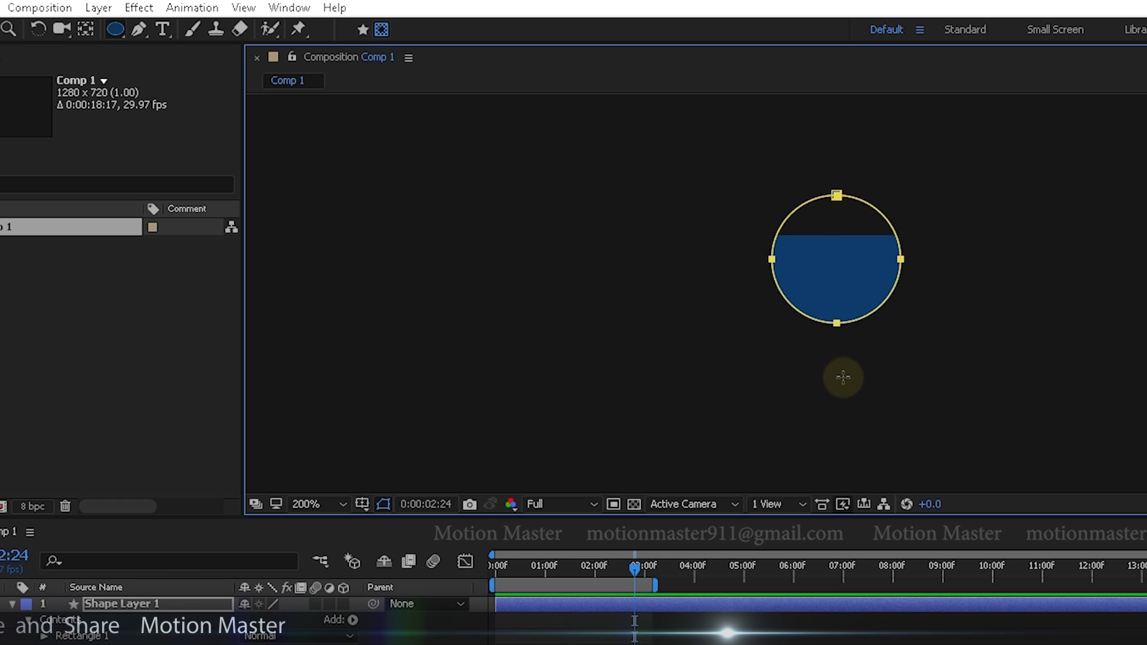
# Undo the circular mask and draw a closed five-point Pen mask across the rectangle's upper edge near its right end
pyautogui.hotkey('ctrl', 'z')
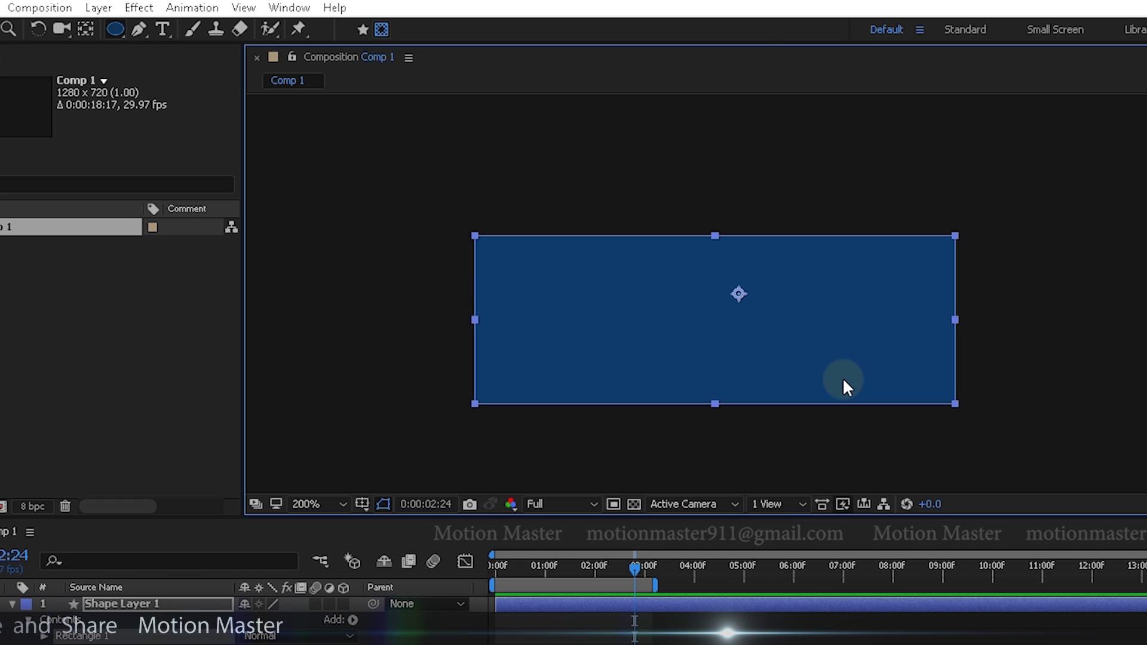
pyautogui.click(139, 29)
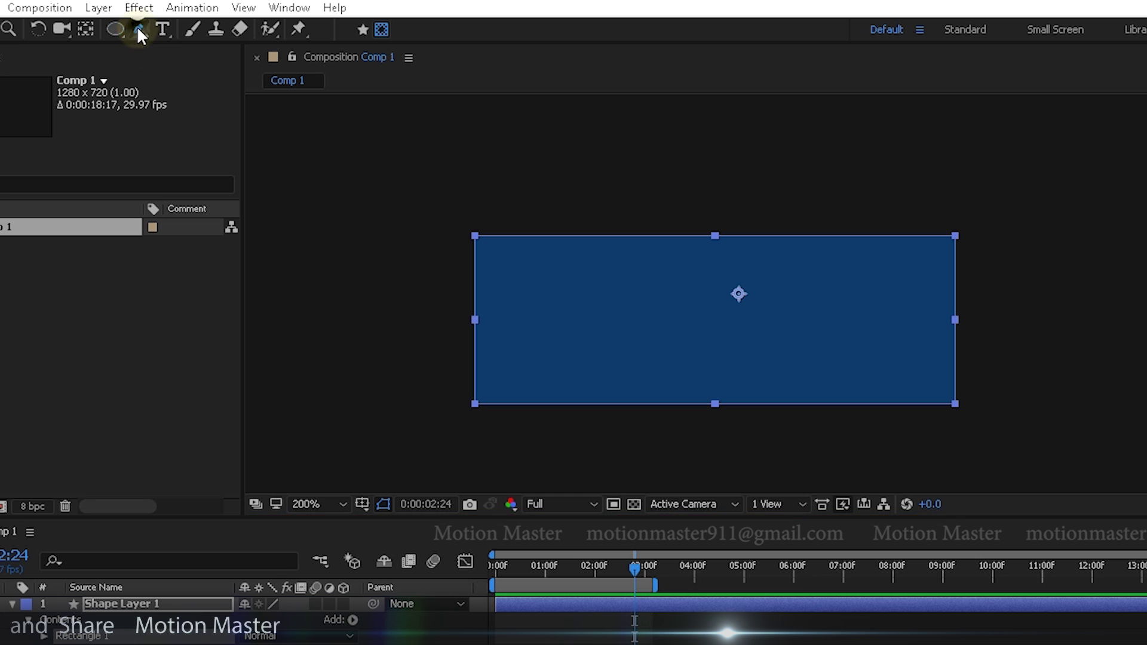
pyautogui.click(826, 202)
pyautogui.click(921, 276)
pyautogui.click(890, 345)
pyautogui.click(717, 321)
pyautogui.click(723, 256)
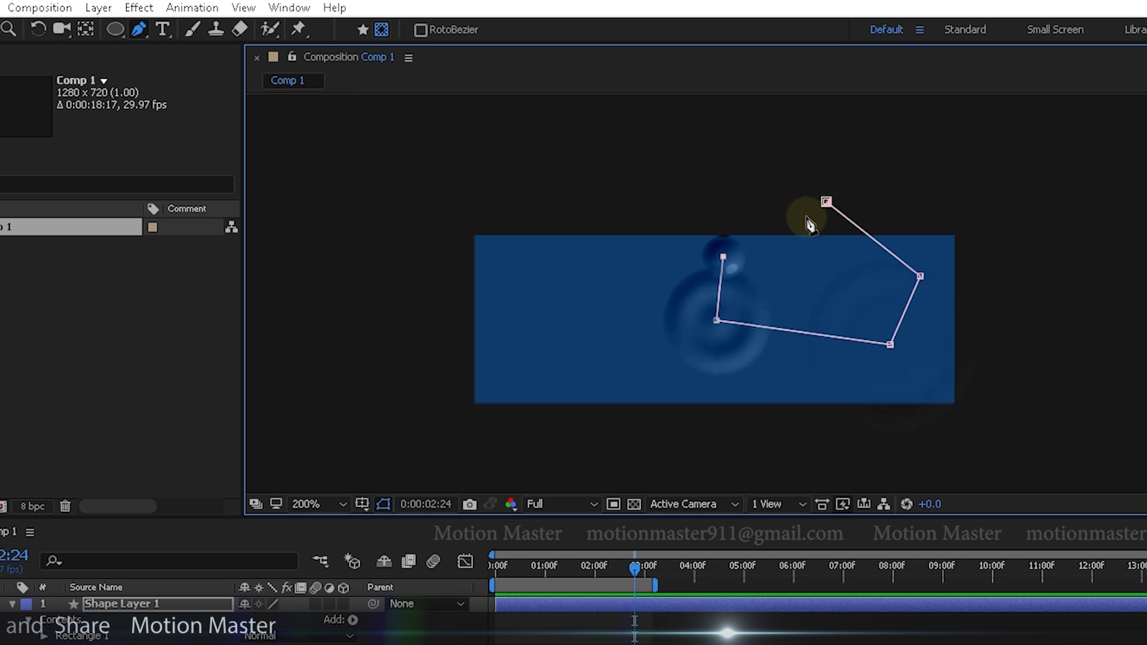
pyautogui.click(826, 202)
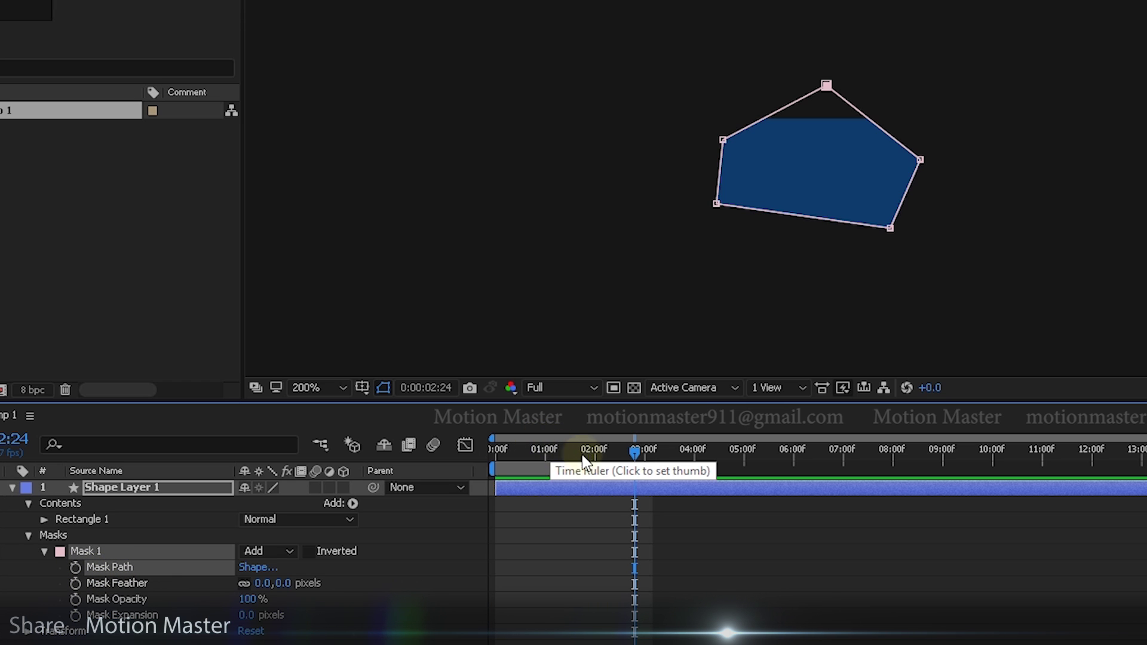
# Animate Mask Path with a keyframe at 0:00:00:00 and, at 0:00:02:12, the mask moved past the rectangle's left end
pyautogui.moveTo(610, 461); pyautogui.dragTo(492, 448)
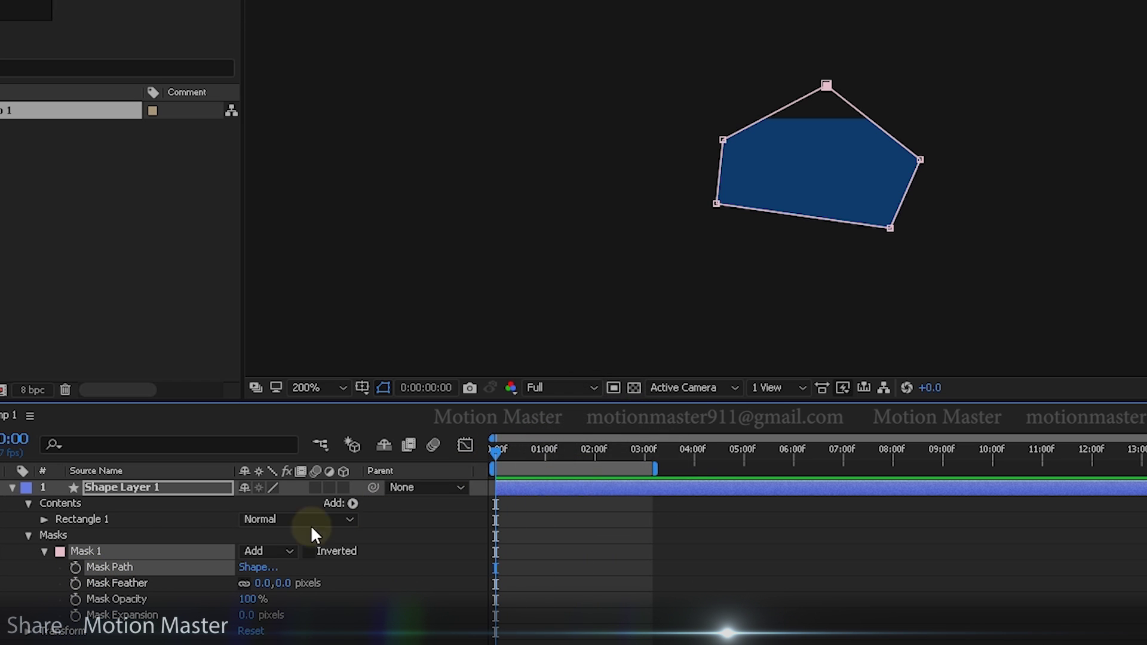
pyautogui.click(77, 566)
pyautogui.moveTo(535, 446); pyautogui.dragTo(614, 449)
pyautogui.click(825, 88)
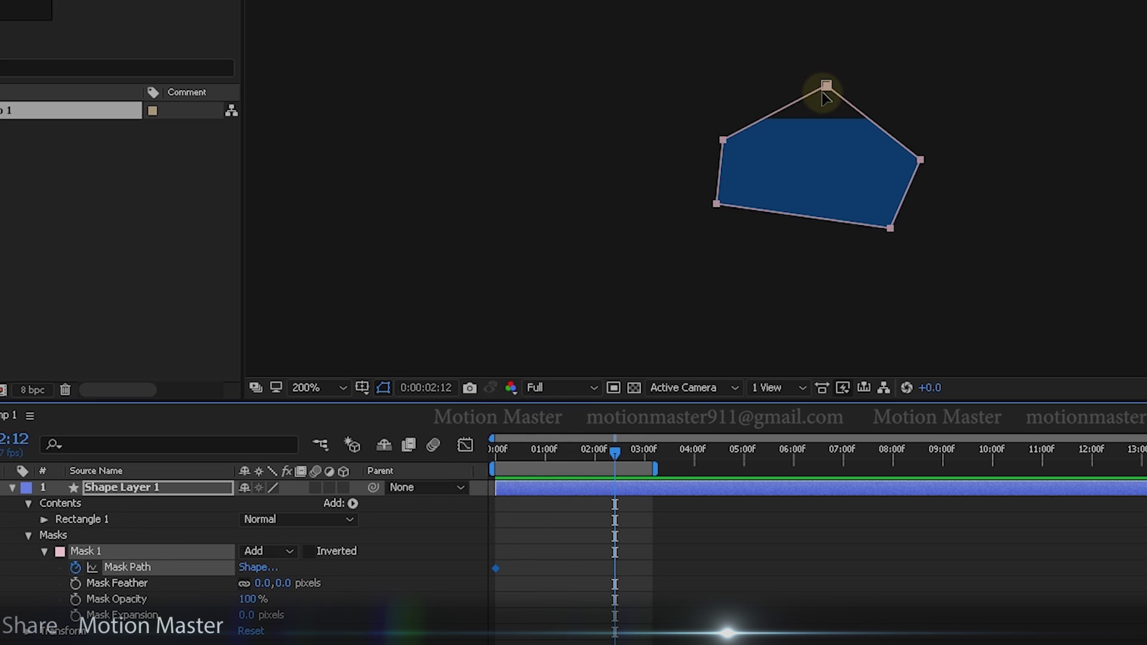
pyautogui.moveTo(829, 90); pyautogui.dragTo(498, 84)
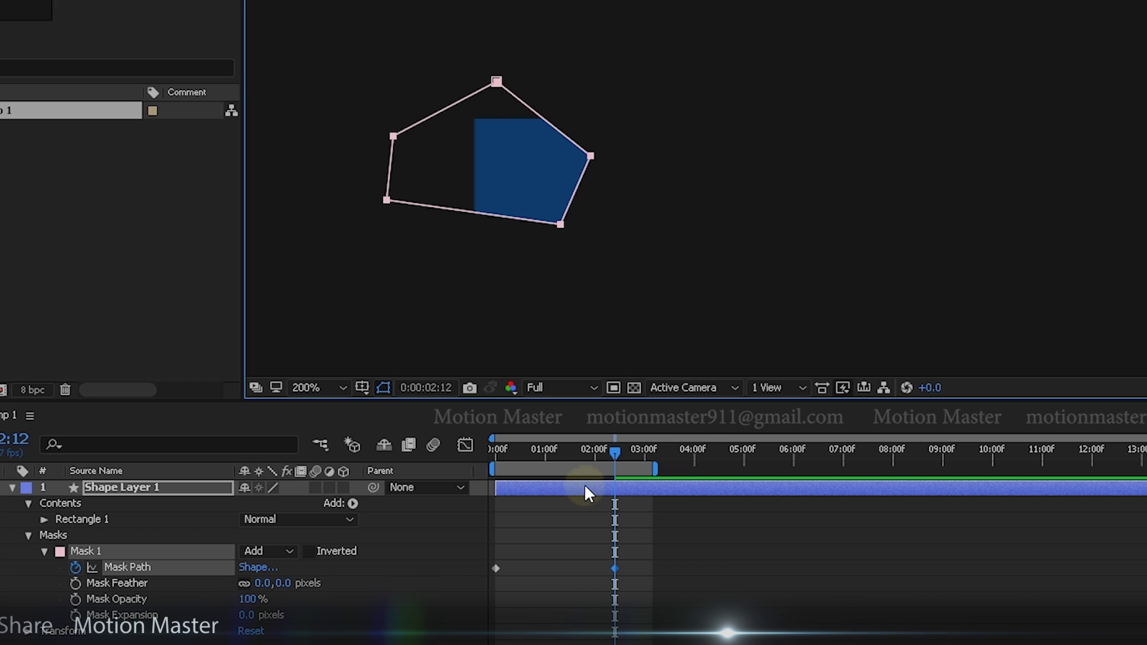
# End the work area at 0:00:02:12 and preview the mask path animation
pyautogui.press('n')
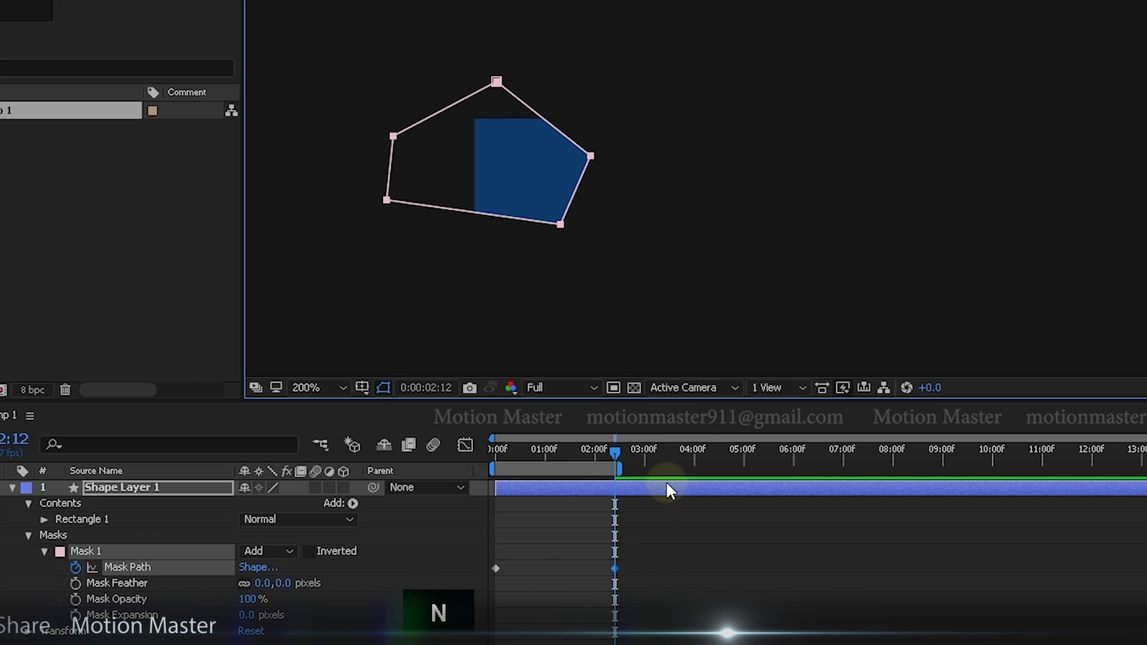
pyautogui.press('space')
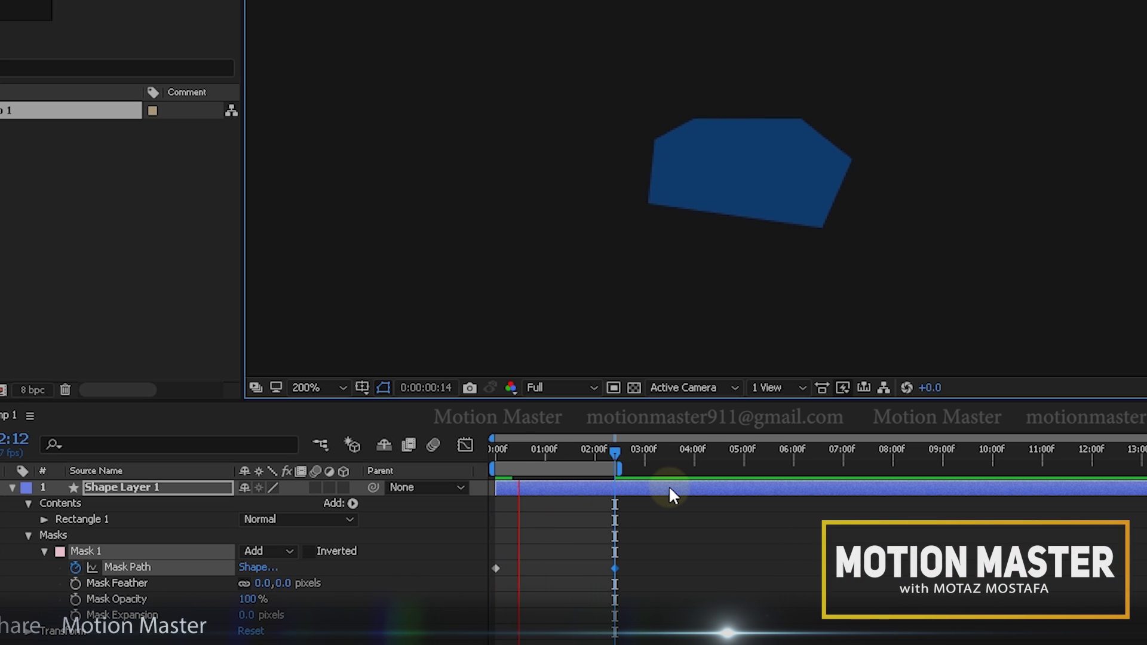
pyautogui.press('space')
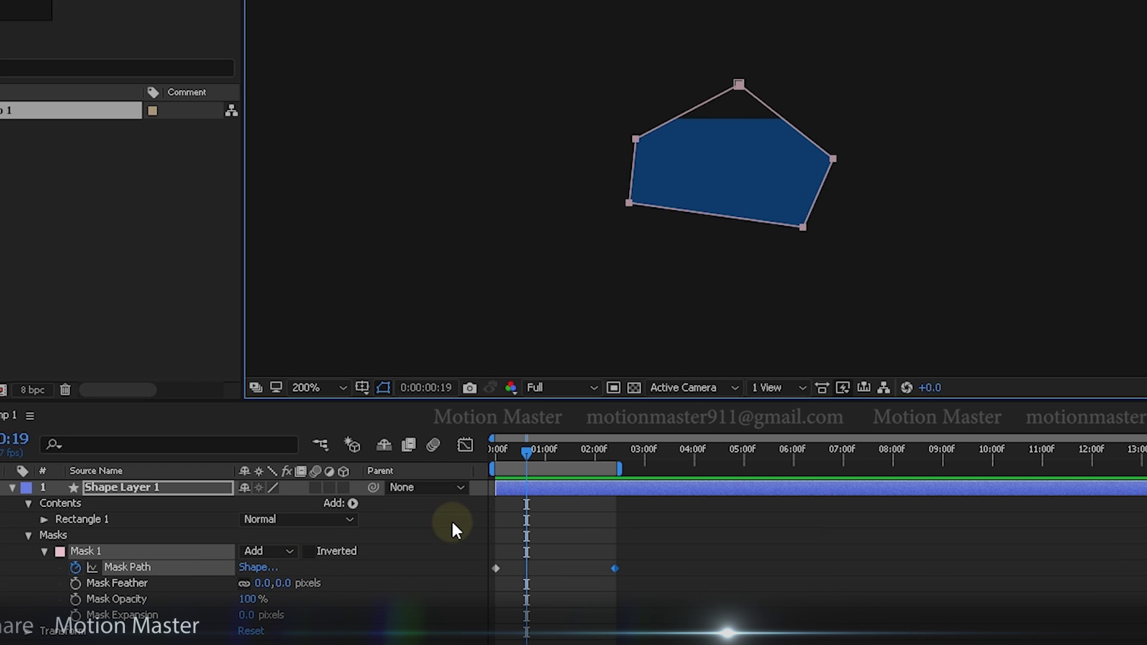
# Reset Mask 1's shape to Ellipse at the 0:00:02:12 keyframe
pyautogui.moveTo(527, 457); pyautogui.dragTo(614, 463)
pyautogui.press('shift')
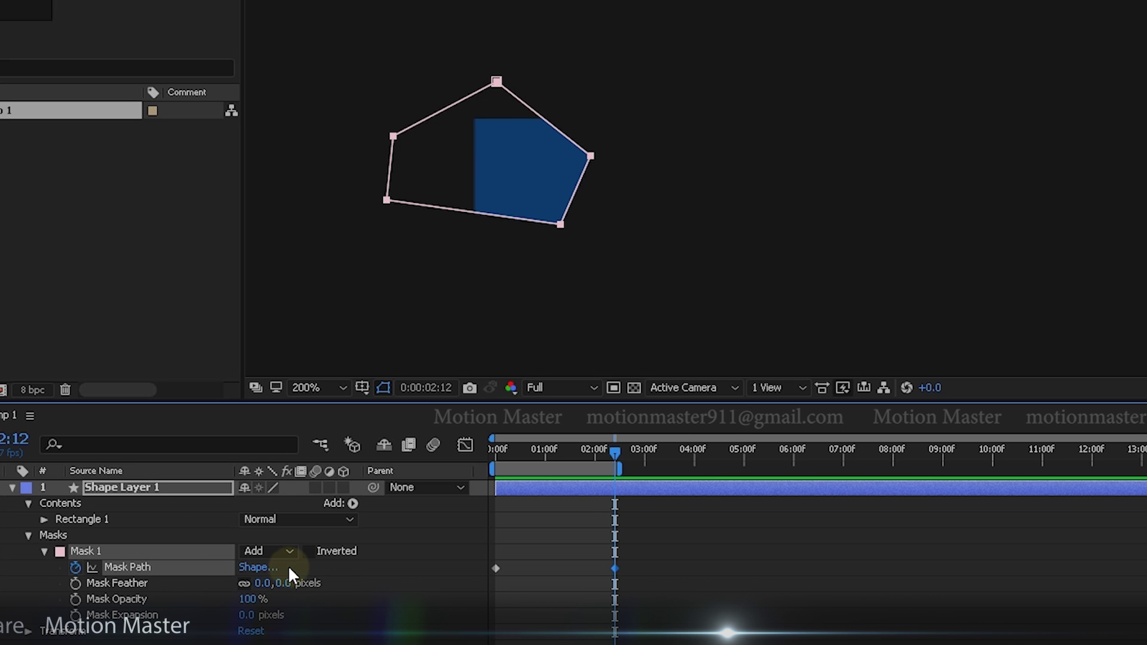
pyautogui.click(267, 569)
pyautogui.click(163, 206)
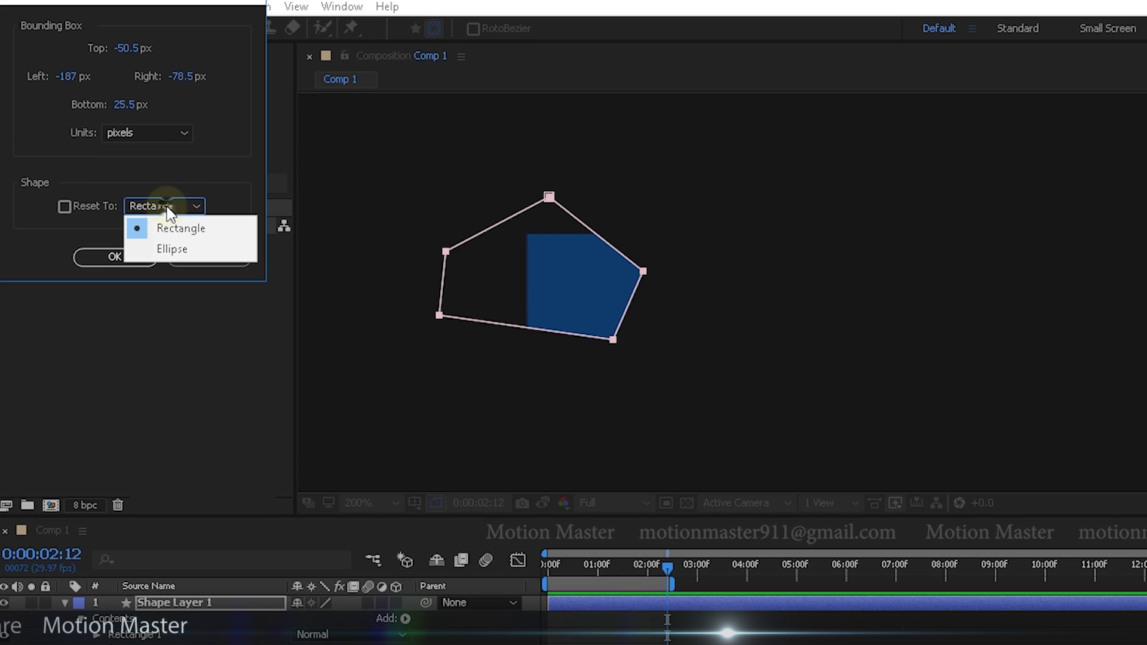
pyautogui.click(178, 249)
pyautogui.click(117, 257)
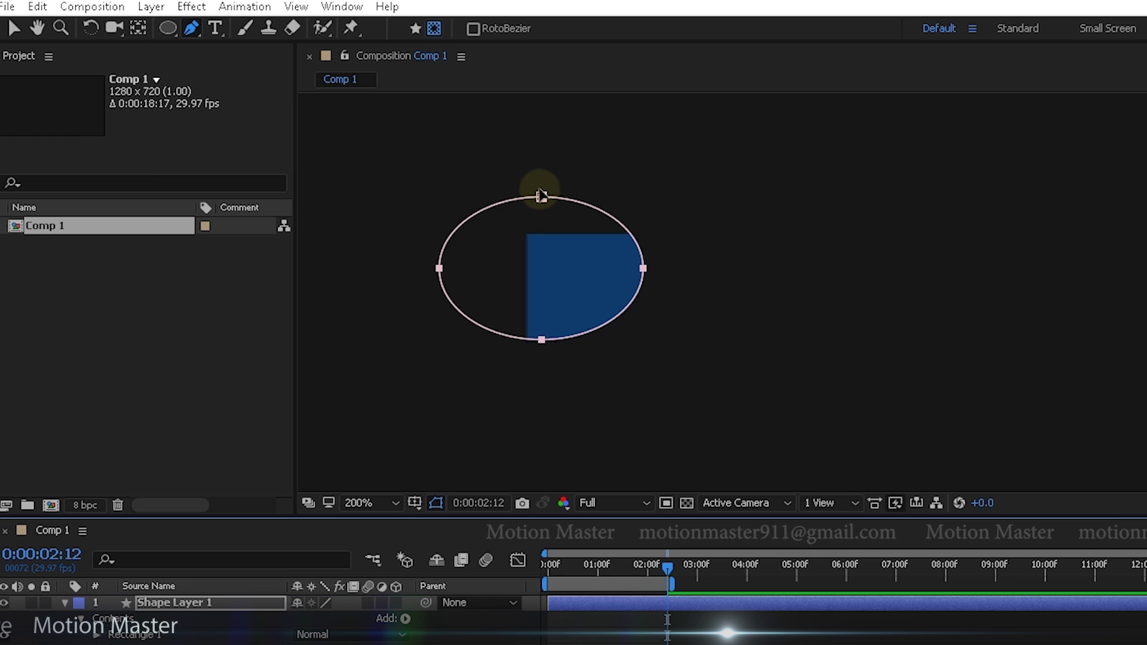
# Preview the mask morph animation from 0:00:00:00
pyautogui.moveTo(605, 577); pyautogui.dragTo(539, 543)
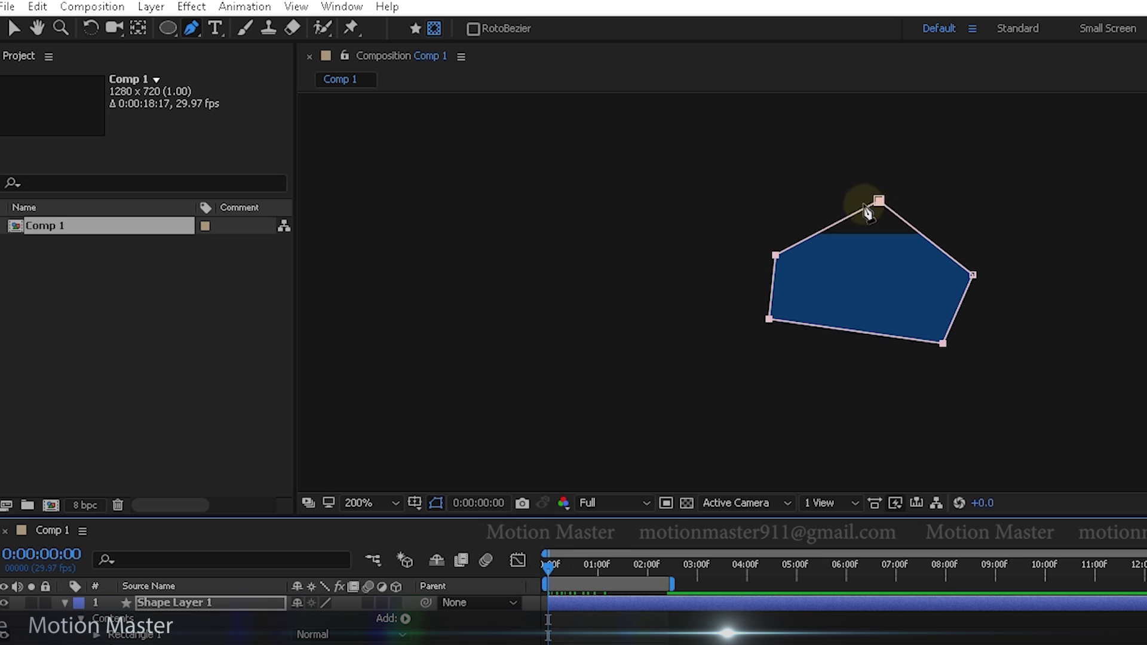
pyautogui.press('space')
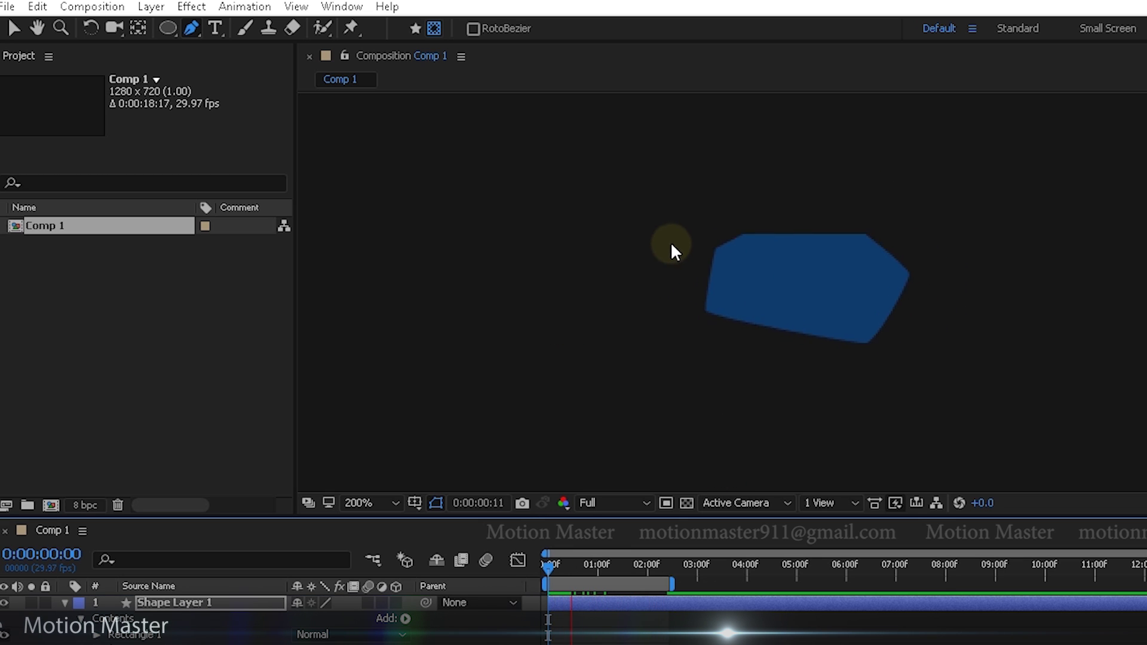
pyautogui.press('space')
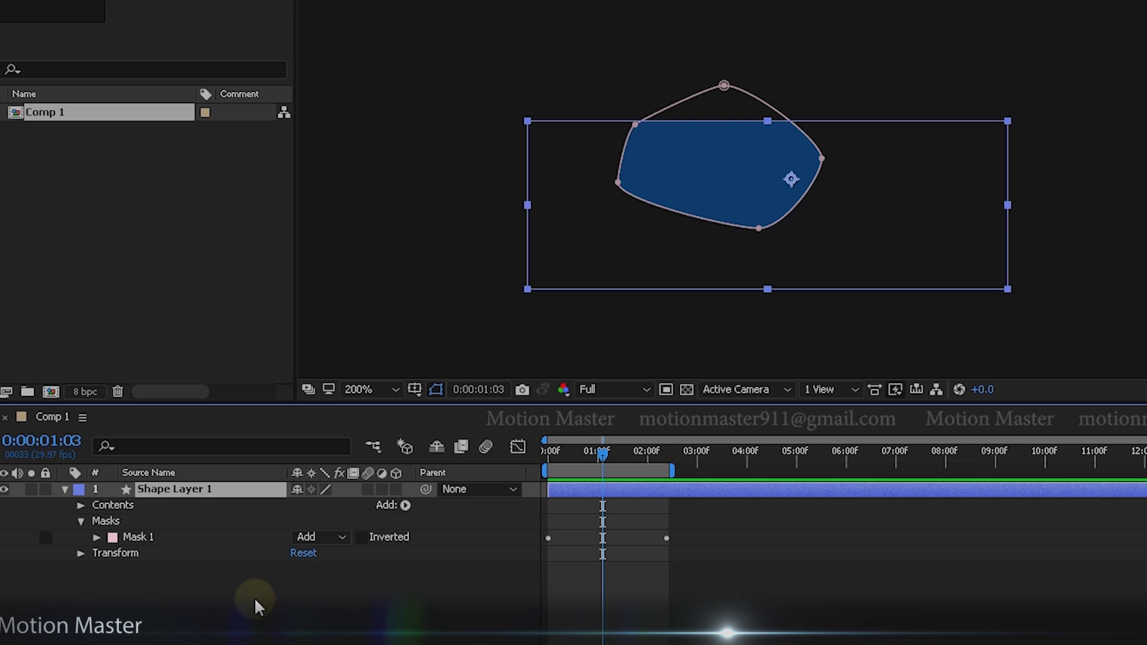
# Create a new 1280 x 720 px solid named Dark Gray Solid 1
pyautogui.click(253, 597)
pyautogui.click(159, 536)
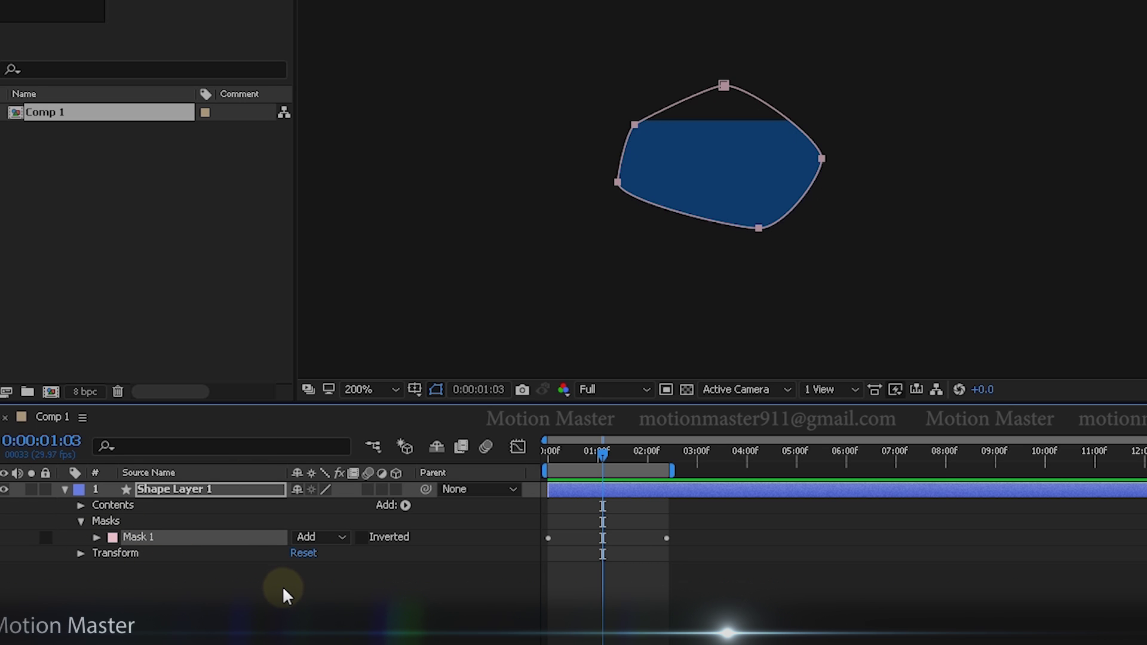
pyautogui.rightClick(285, 608)
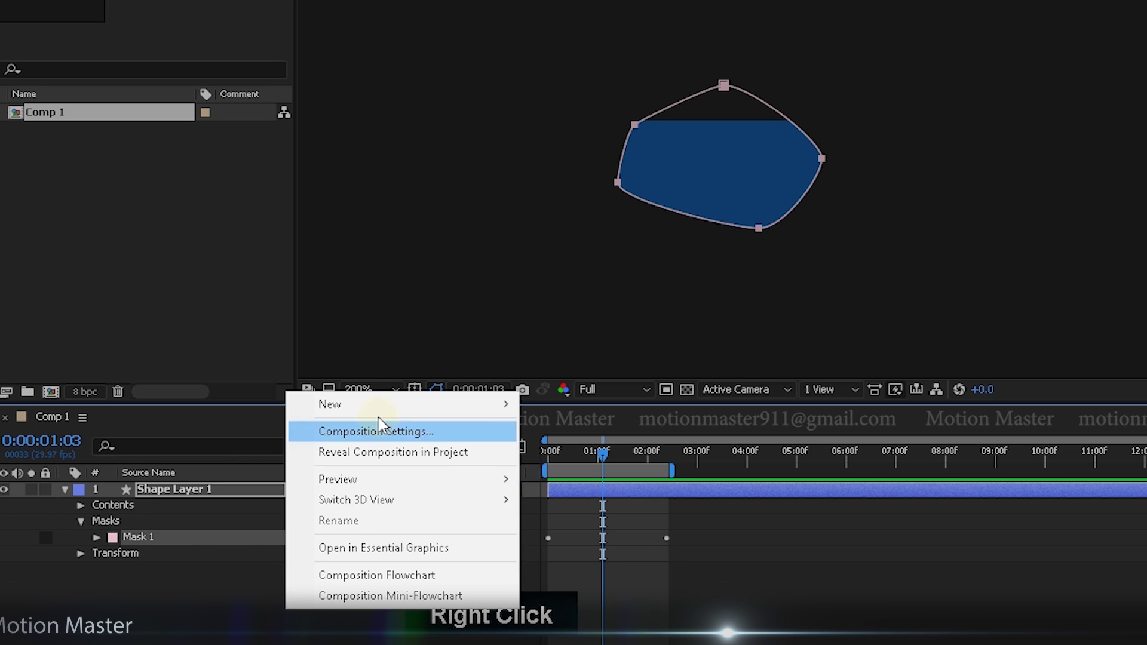
pyautogui.moveTo(382, 404)
pyautogui.click(609, 452)
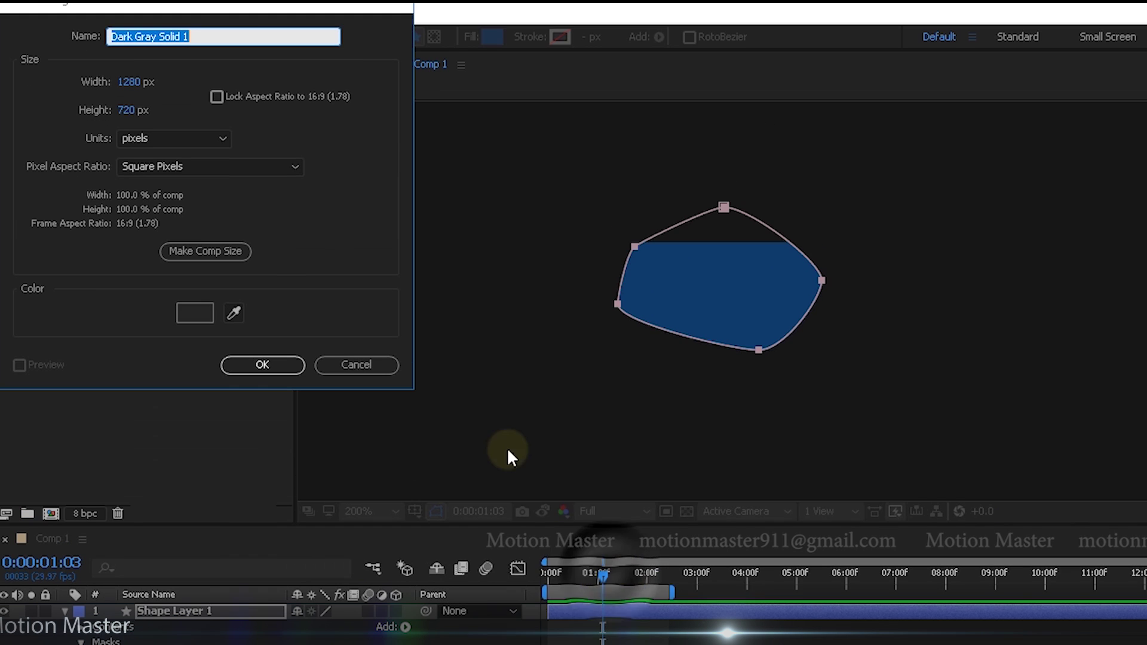
pyautogui.click(262, 365)
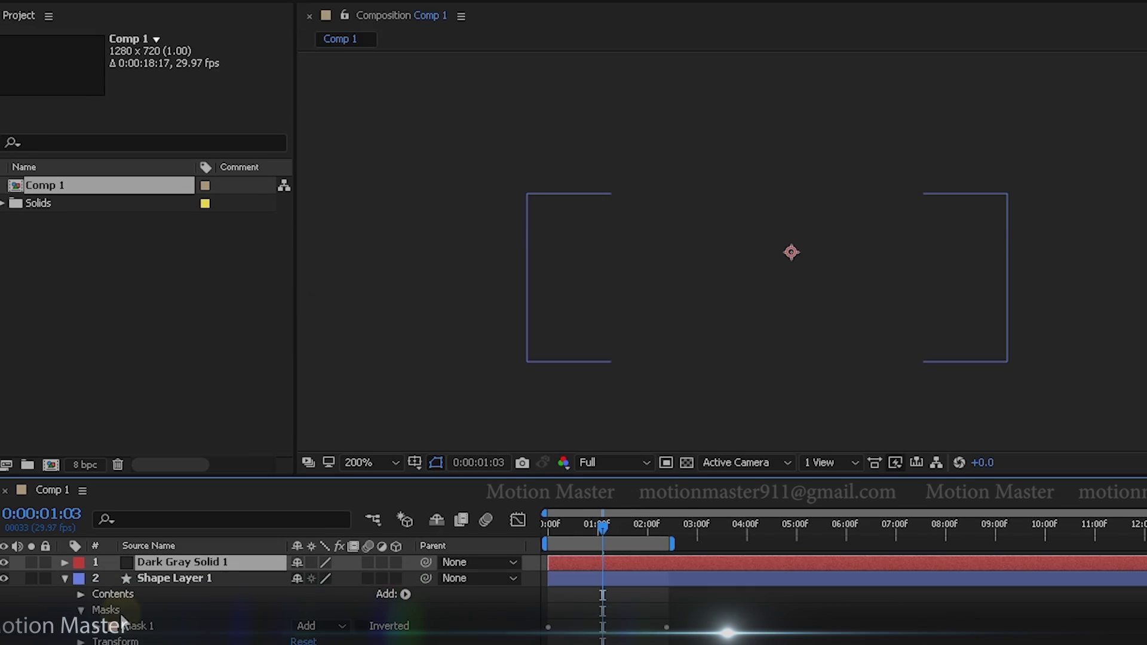
# Copy Mask 1 from Shape Layer 1 onto Dark Gray Solid 1 at 0:00:01:03 and preview both layers
pyautogui.click(162, 553)
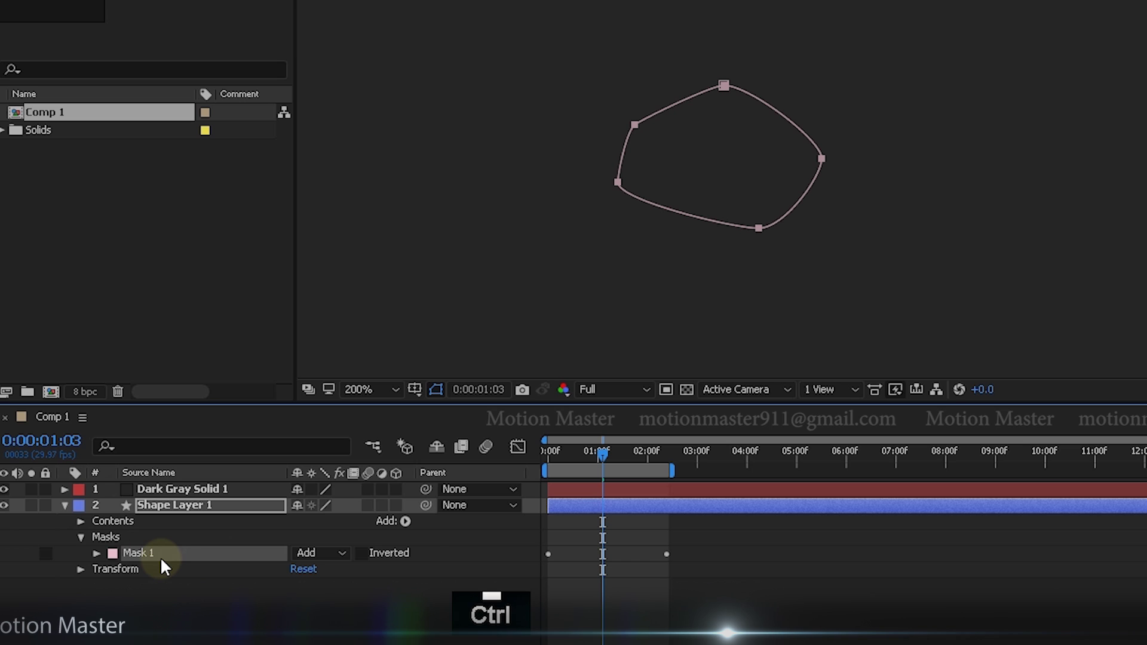
pyautogui.hotkey('ctrl', 'c')
pyautogui.click(199, 489)
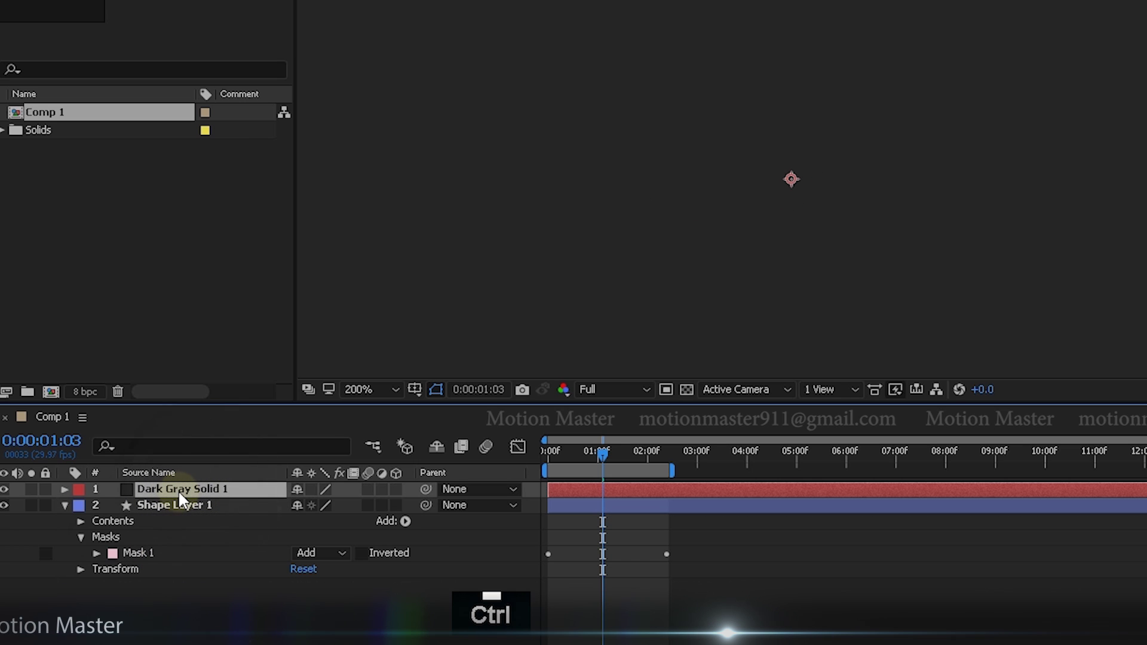
pyautogui.hotkey('ctrl', 'v')
pyautogui.press('space')
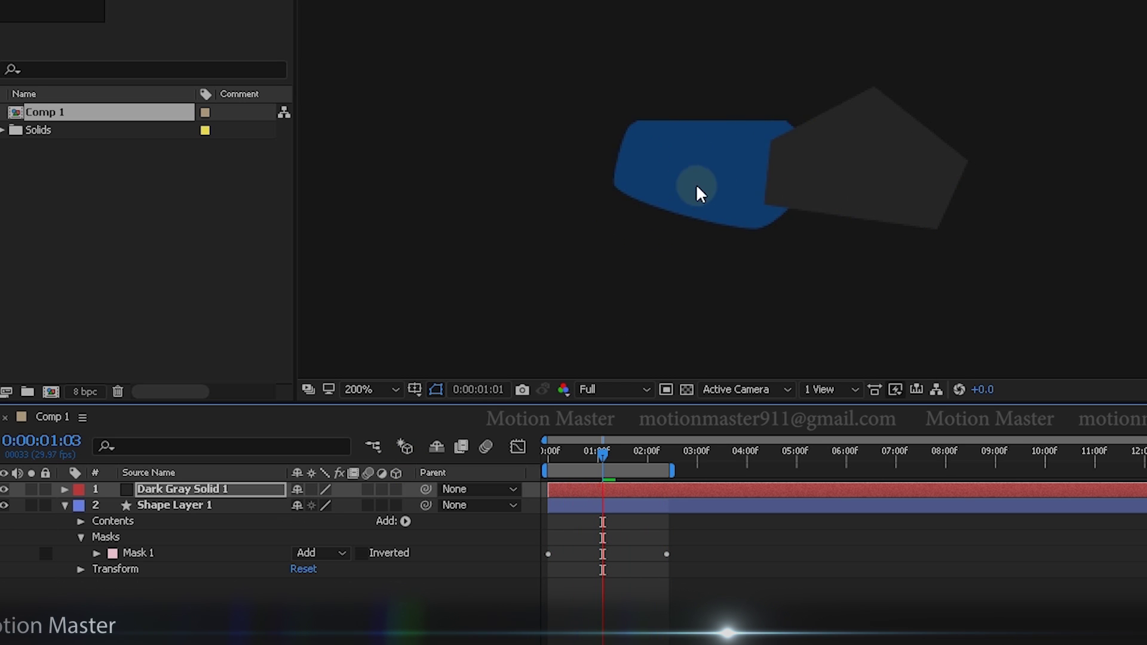
pyautogui.press('space')
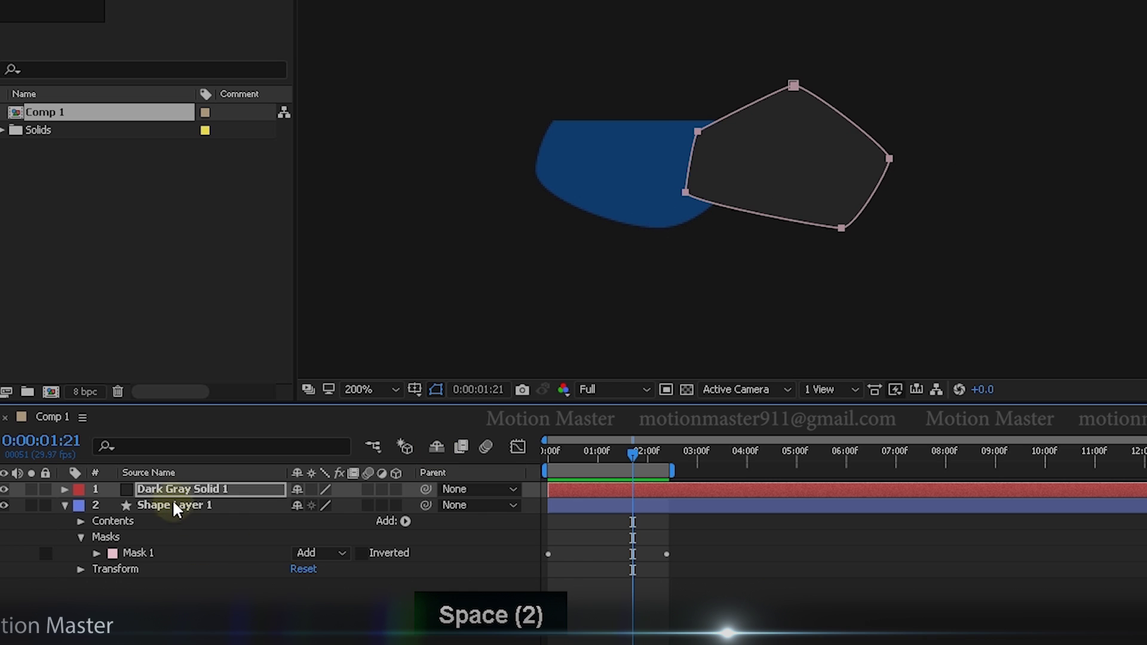
# Inspect the solid's pasted Mask Path keyframes with the playhead at 0:00:01:03, and undo the mask paste
pyautogui.click(187, 488)
pyautogui.press('u')
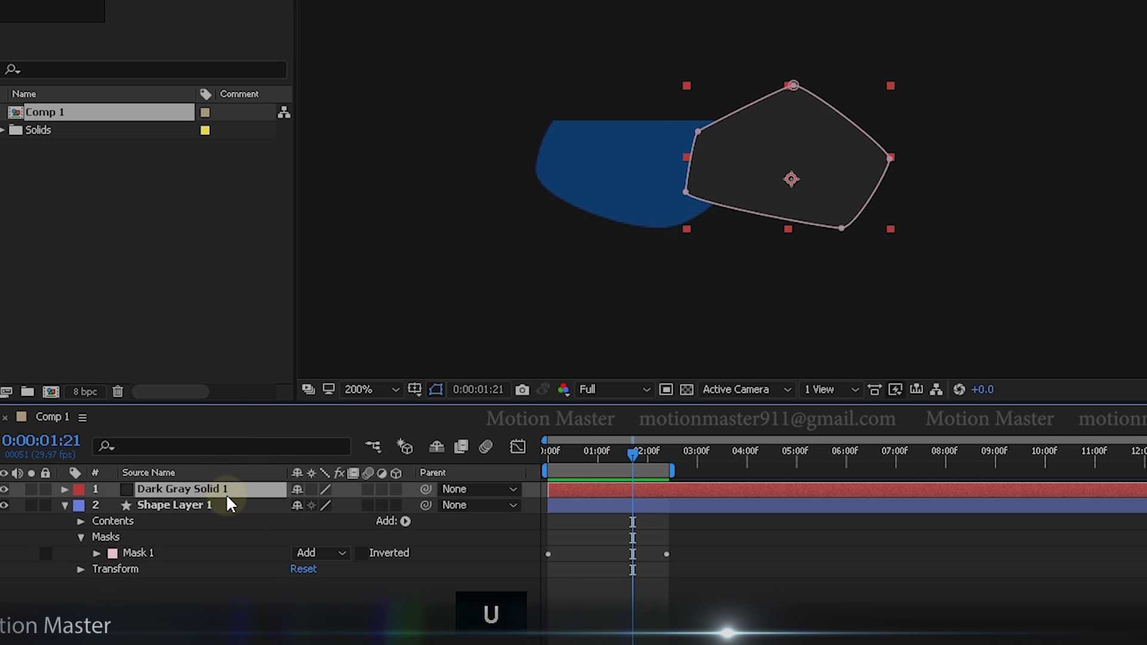
pyautogui.click(603, 457)
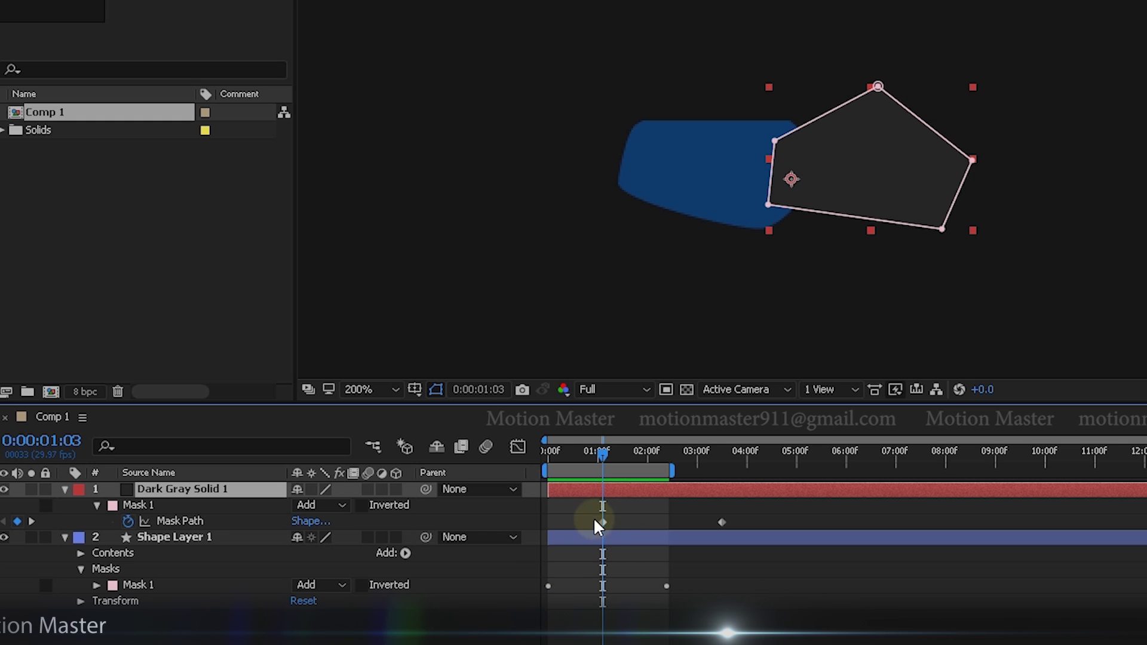
pyautogui.hotkey('ctrl', 'z')
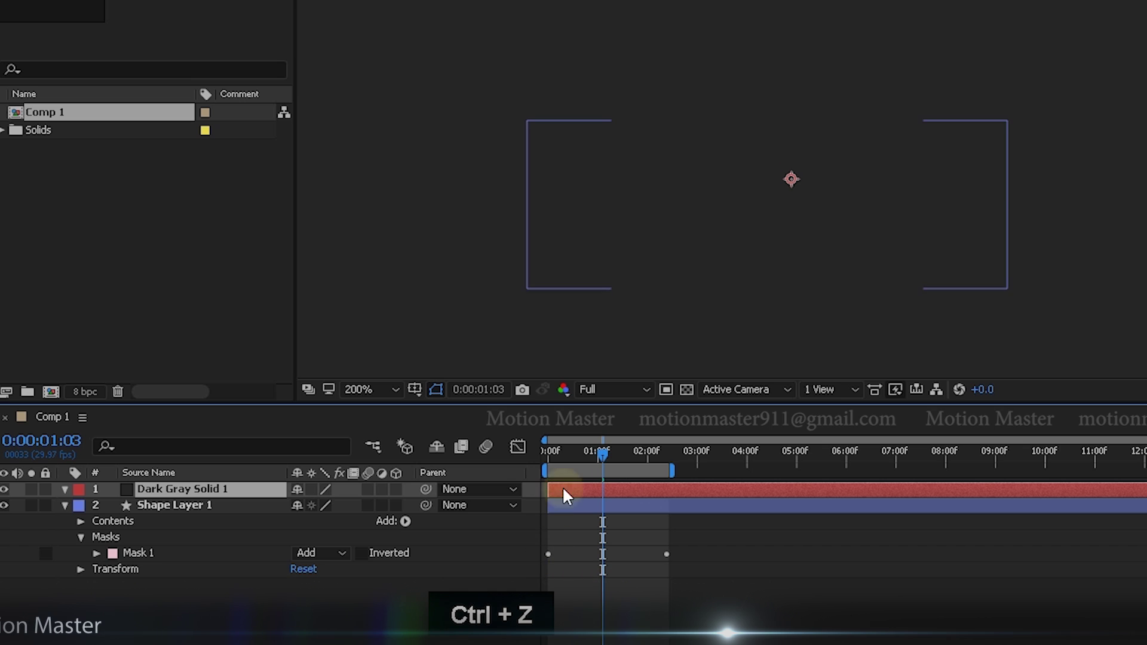
# Copy Mask 1 from Shape Layer 1 onto Dark Gray Solid 1 with the playhead at 0:00:00:00
pyautogui.moveTo(579, 454); pyautogui.dragTo(540, 459)
pyautogui.press('shift')
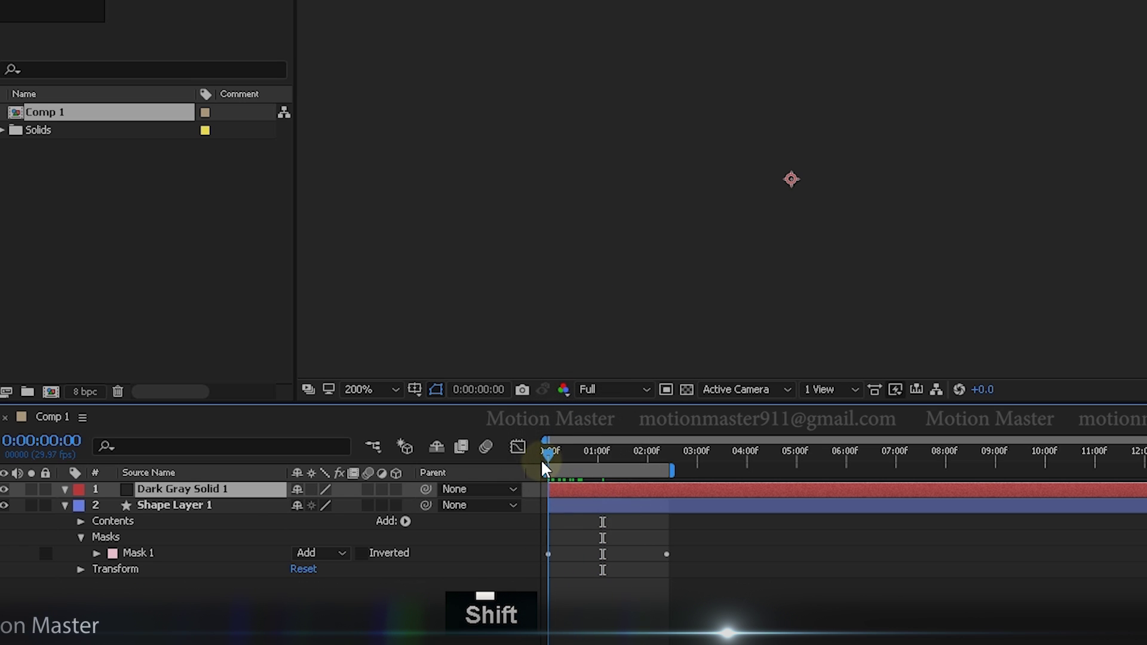
pyautogui.click(172, 550)
pyautogui.hotkey('ctrl', 'c')
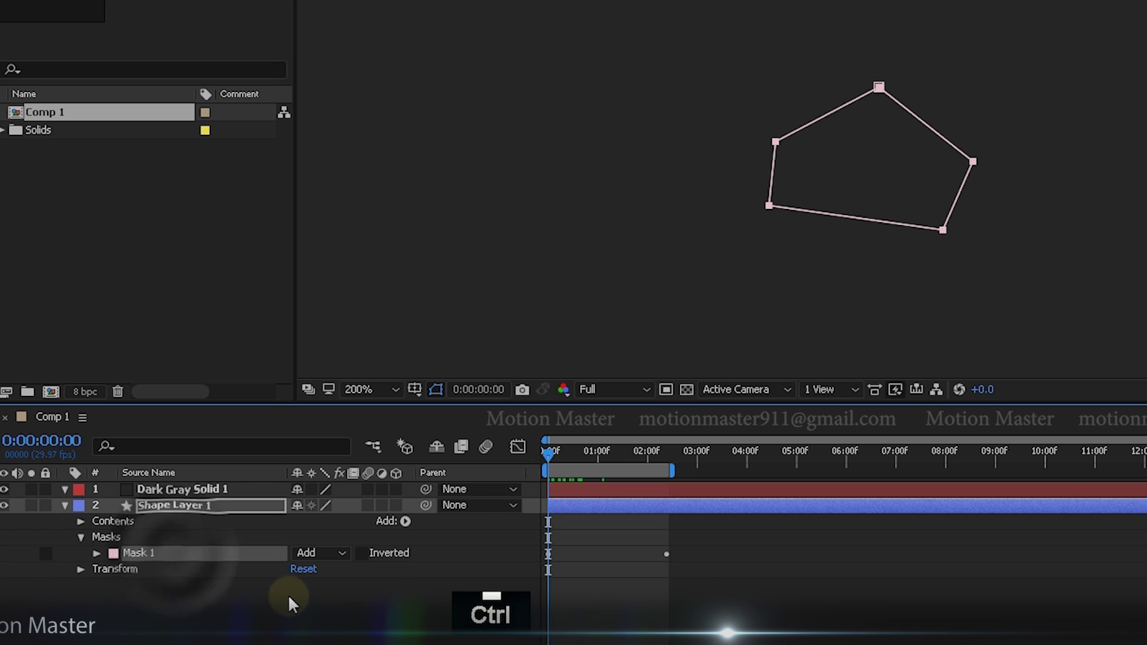
pyautogui.click(200, 489)
pyautogui.hotkey('ctrl', 'v')
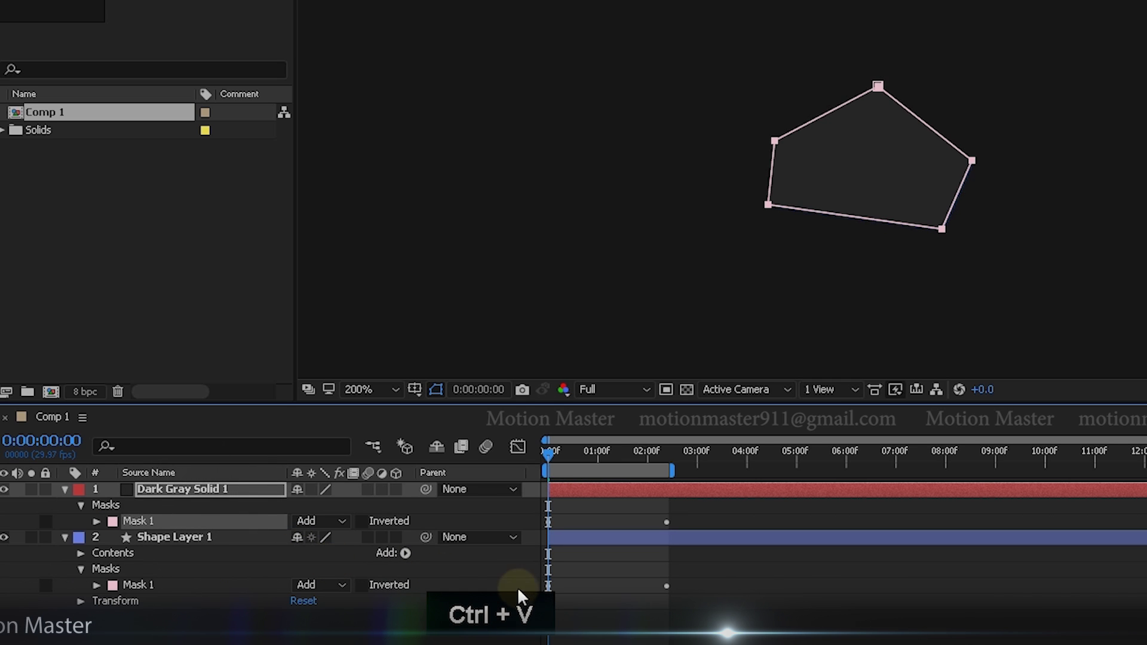
# Check the solid's pasted mask animation at 0:00:00:22 and preview it
pyautogui.click(585, 454)
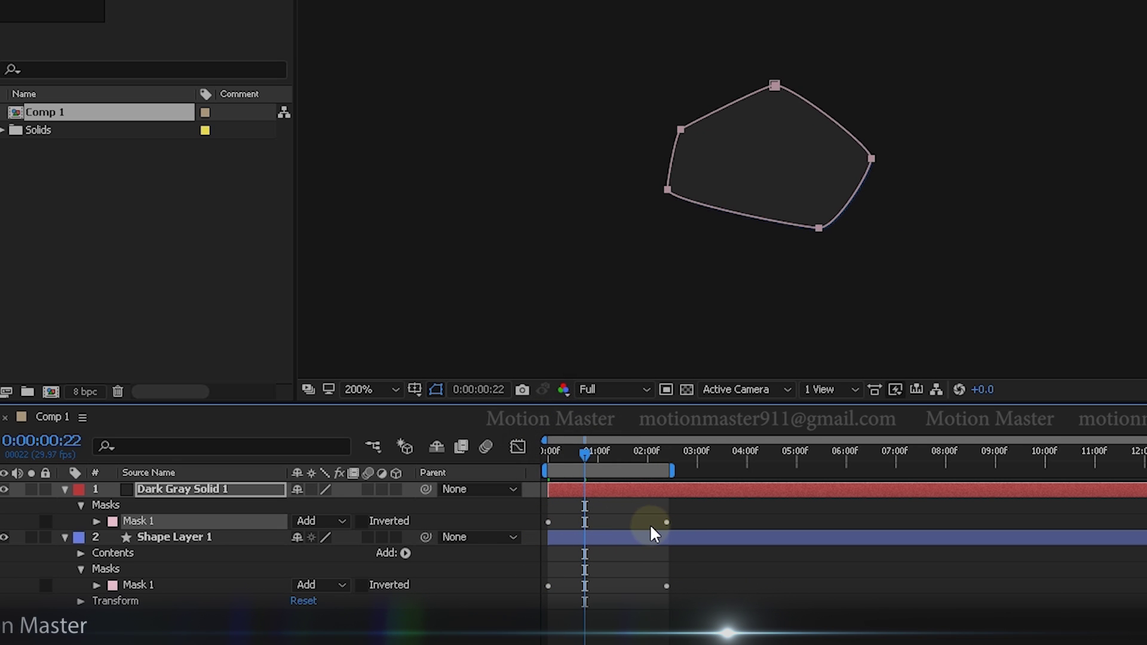
pyautogui.press('v')
pyautogui.press('space')
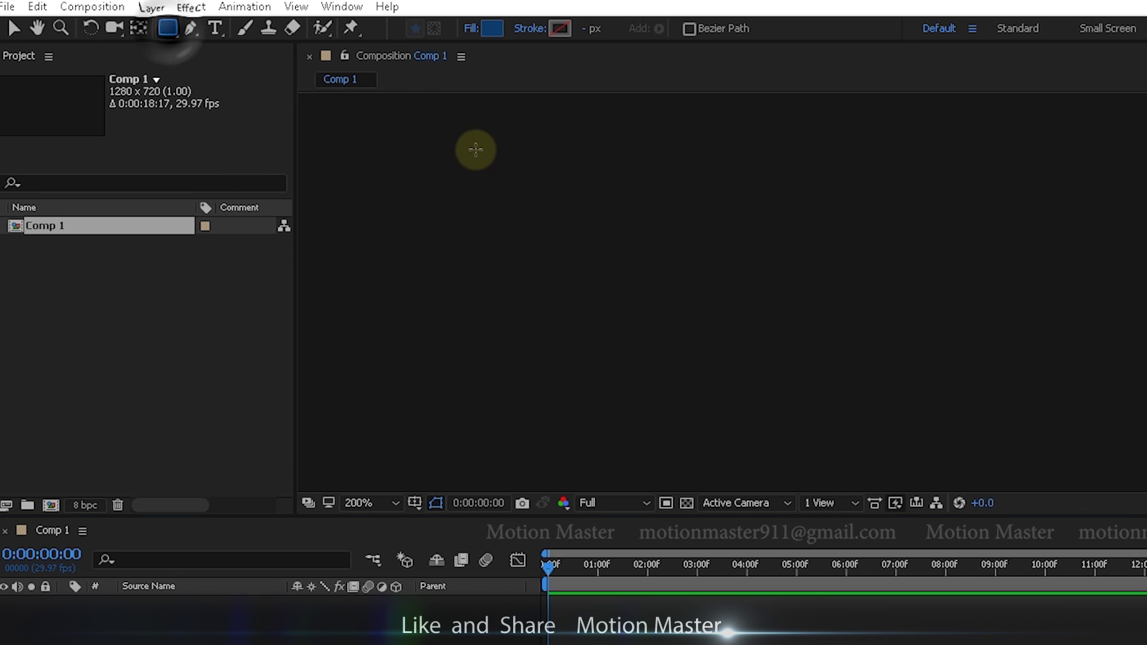
# Draw a large blue rectangle on a new shape layer and add a closed five-point Pen mask crossing its upper edge
pyautogui.moveTo(531, 188); pyautogui.dragTo(1122, 421)
pyautogui.click(192, 27)
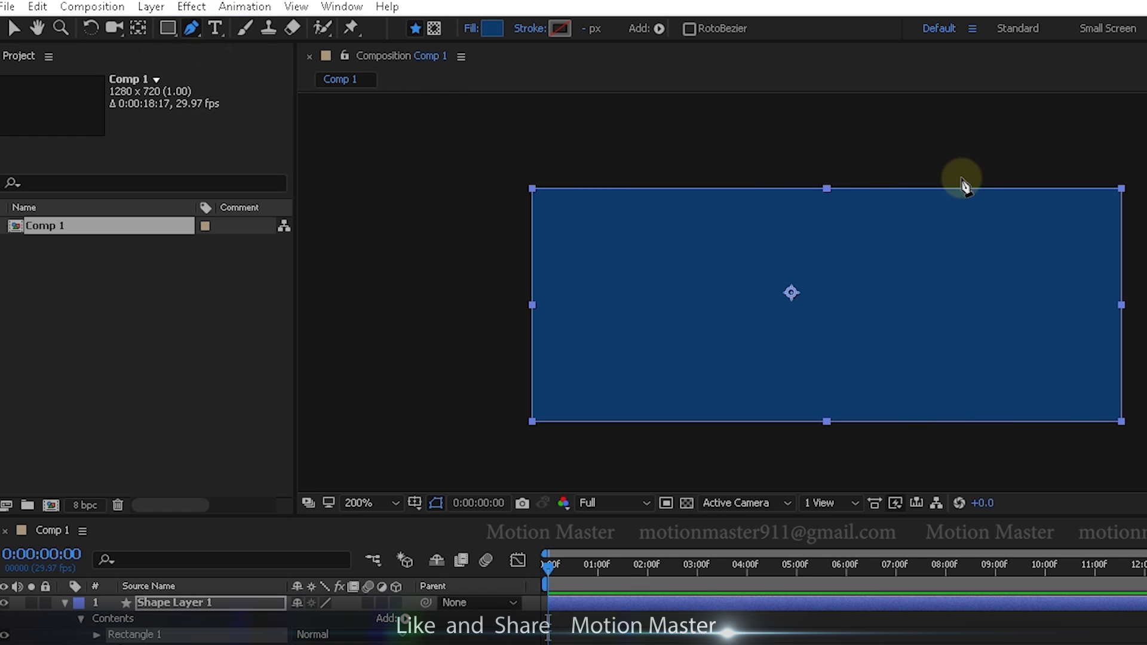
pyautogui.click(435, 28)
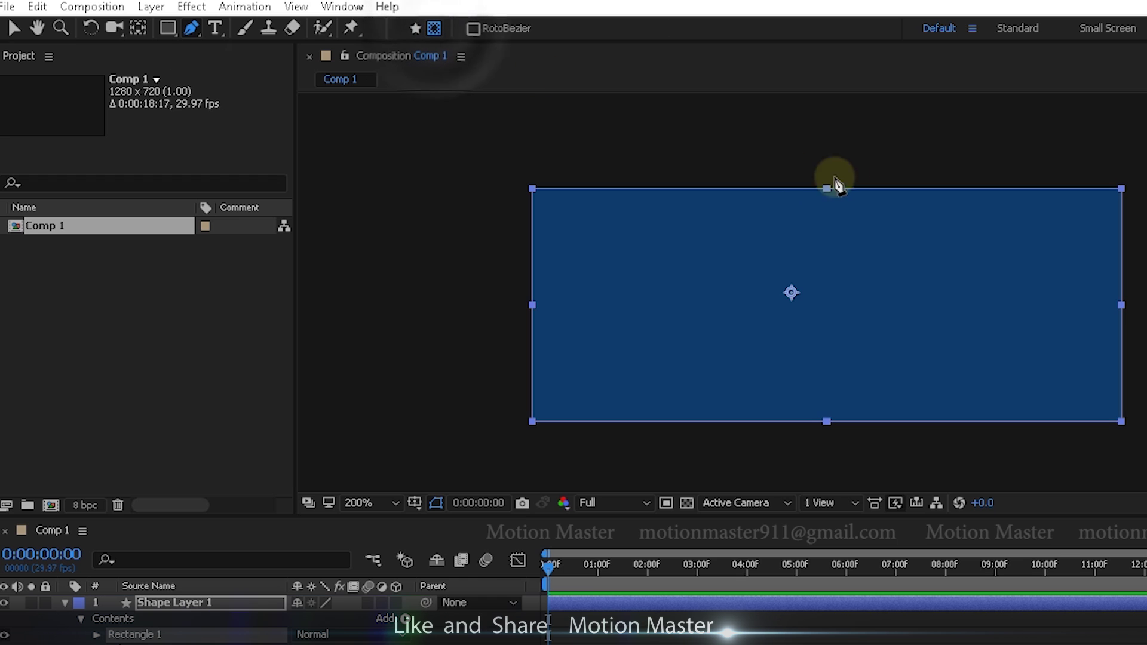
pyautogui.click(899, 164)
pyautogui.click(1007, 251)
pyautogui.click(991, 309)
pyautogui.click(826, 291)
pyautogui.click(810, 233)
pyautogui.click(899, 165)
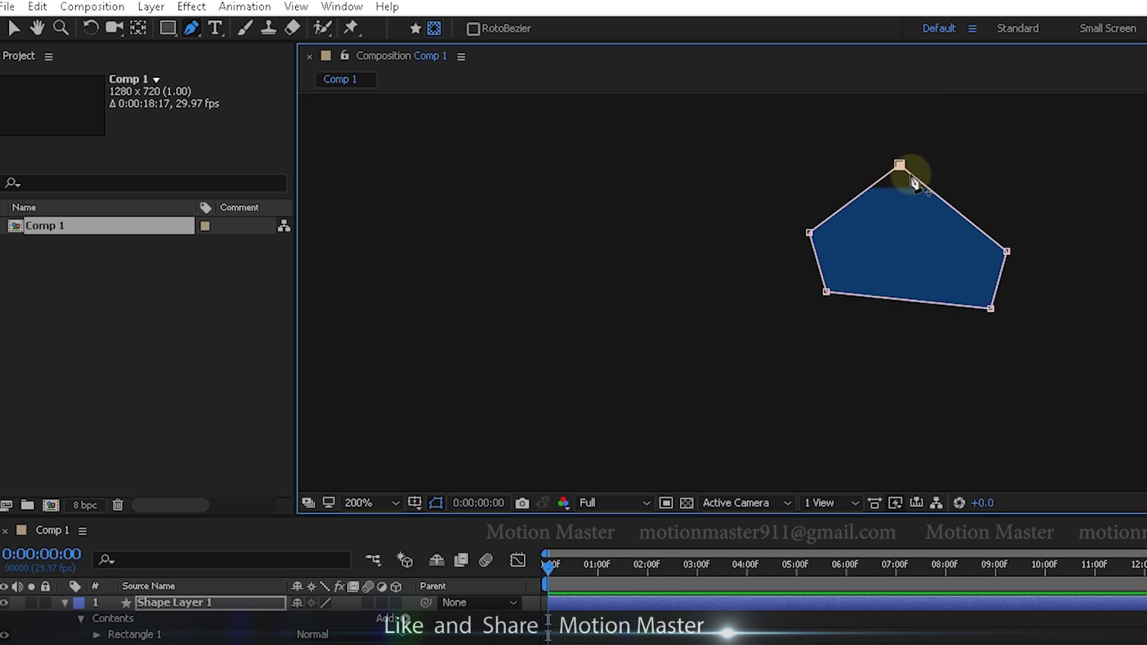
# Add two corner vertices on the mask's right-hand edges and curved vertices on its bottom and upper-left edges with the Add Vertex tool
pyautogui.click(194, 29)
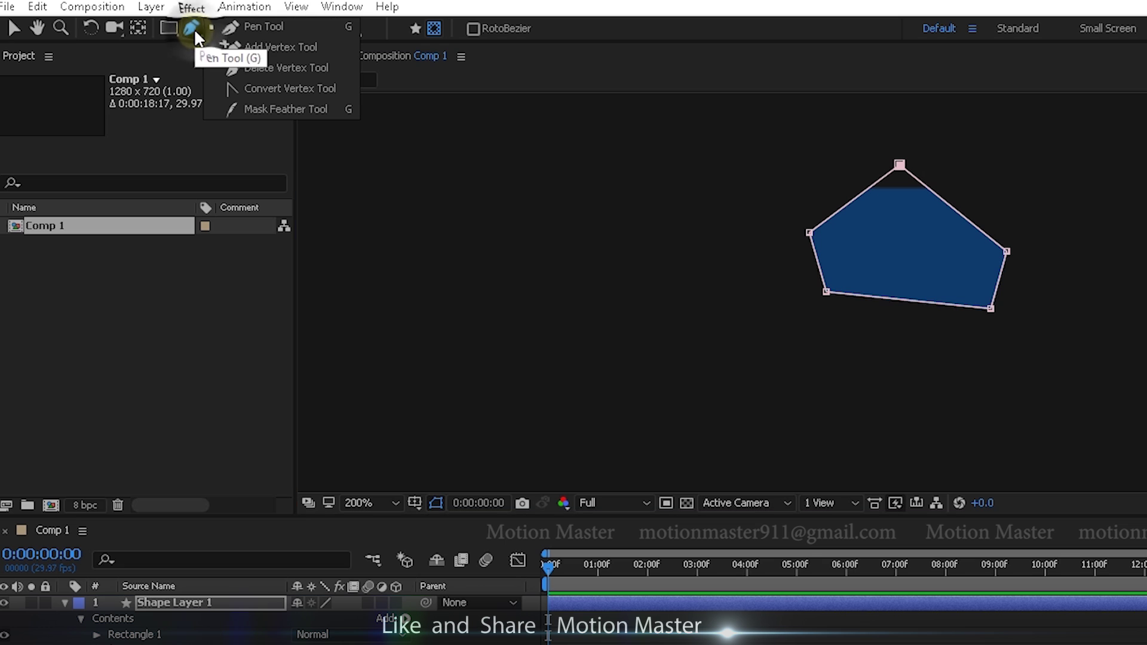
pyautogui.click(271, 50)
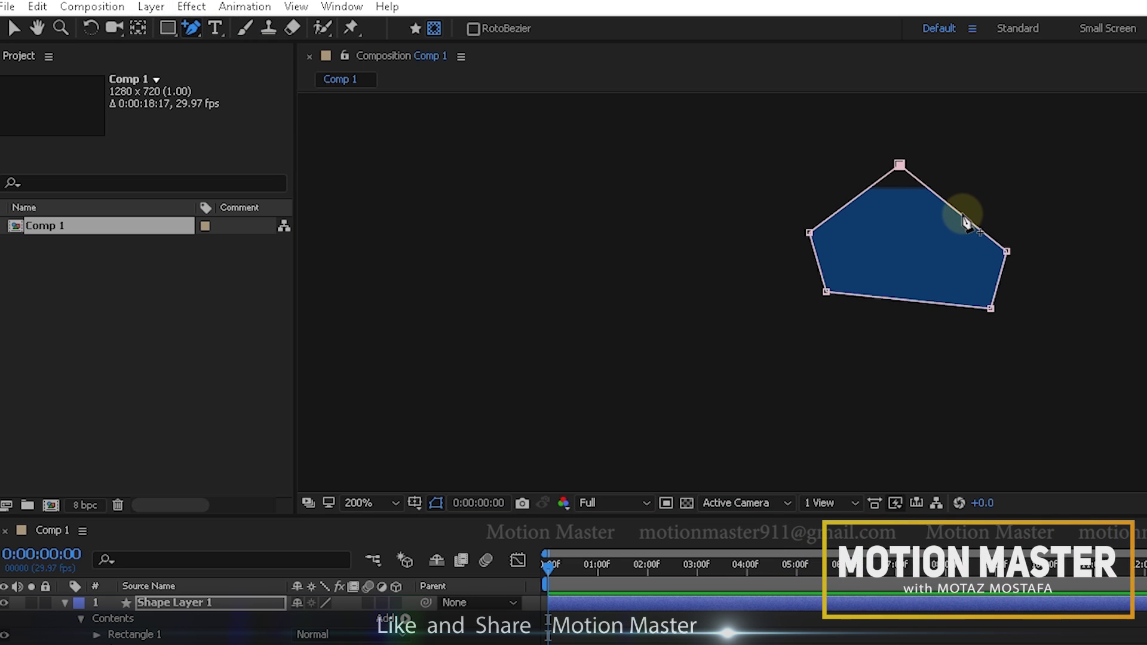
pyautogui.click(958, 212)
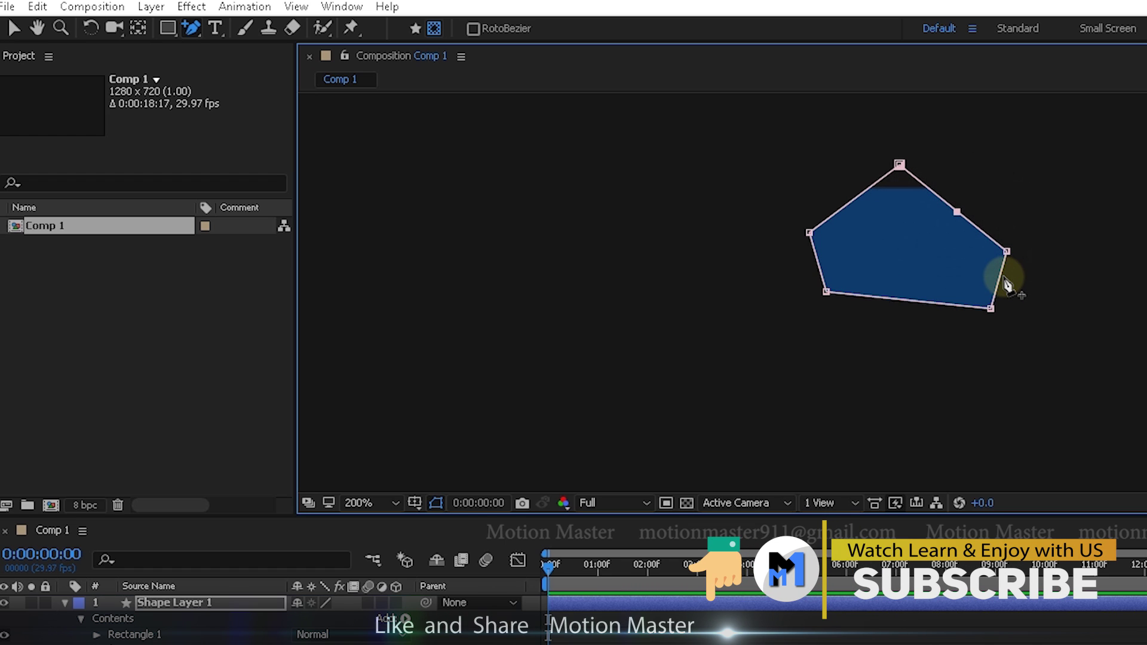
pyautogui.click(999, 281)
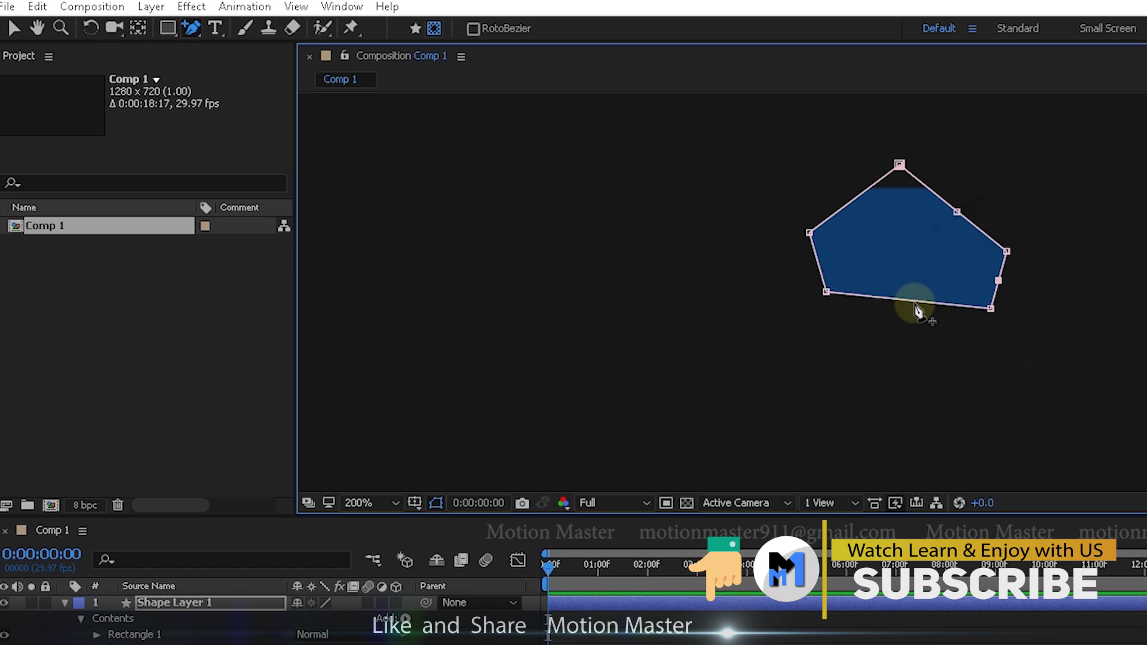
pyautogui.moveTo(914, 300); pyautogui.dragTo(917, 340)
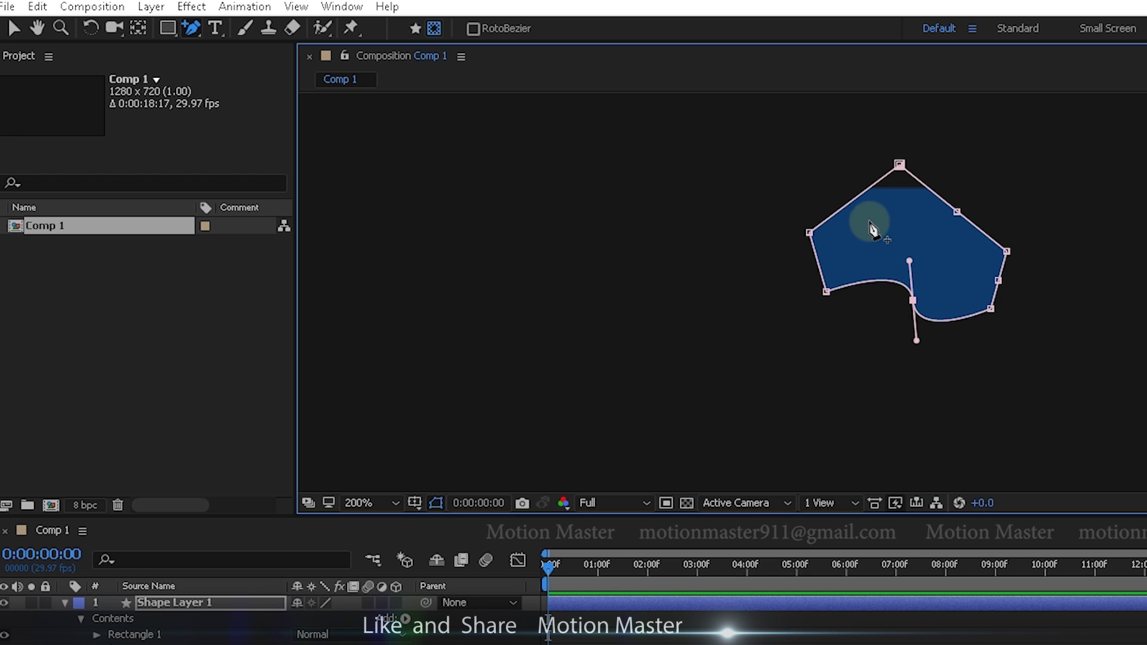
pyautogui.moveTo(854, 202); pyautogui.dragTo(866, 242)
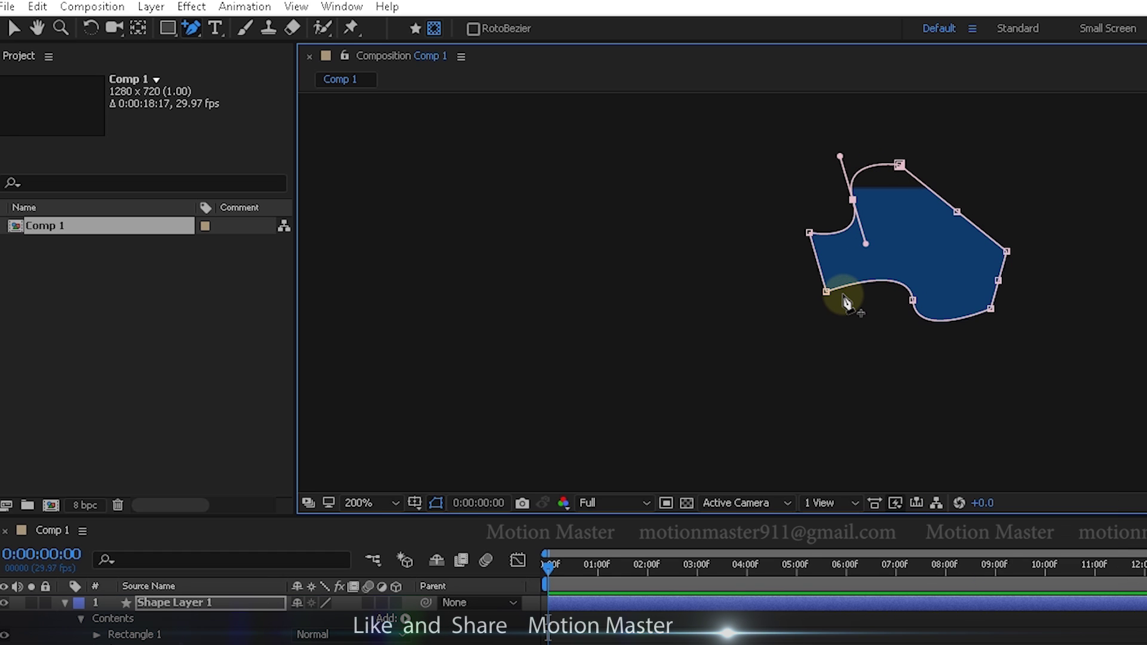
# Remove the topmost vertex of the mask with the Delete Vertex tool
pyautogui.click(196, 24)
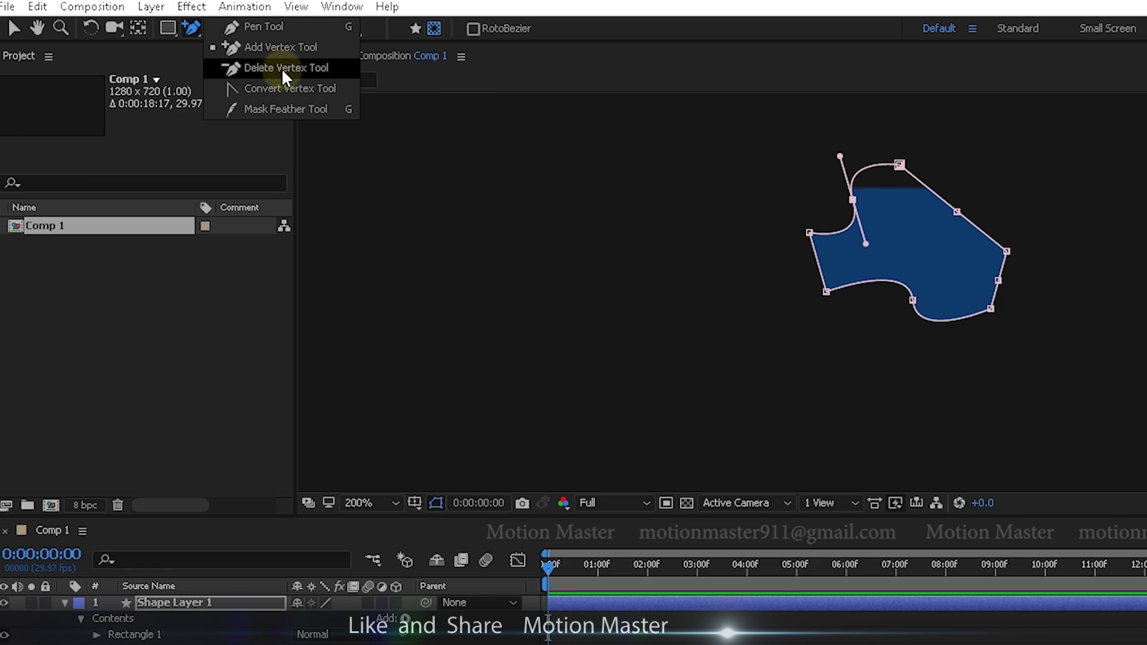
pyautogui.click(286, 70)
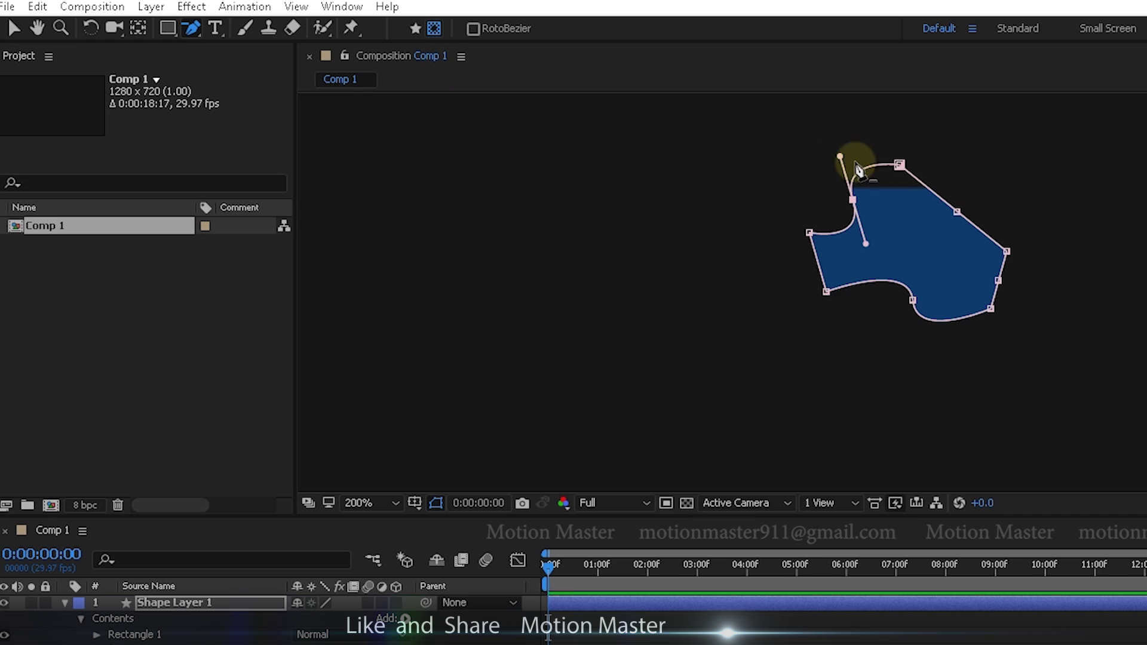
pyautogui.click(900, 165)
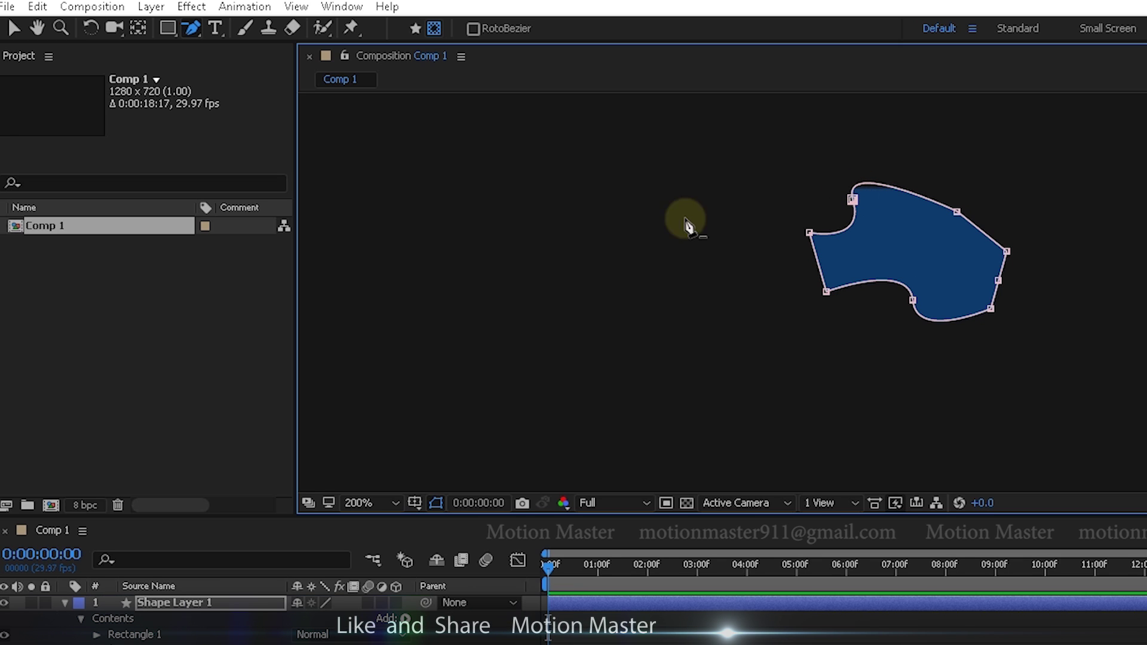
# Turn the corner vertex on the mask's upper-right edge into a smooth curve point with the Convert Vertex tool
pyautogui.click(193, 30)
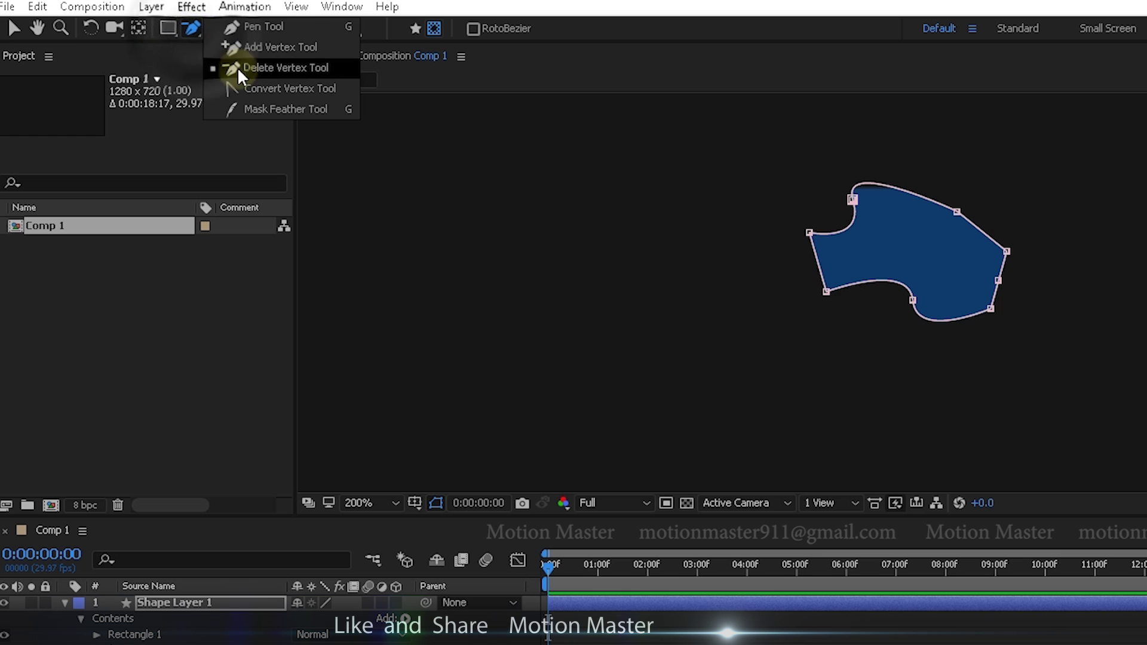
pyautogui.click(288, 89)
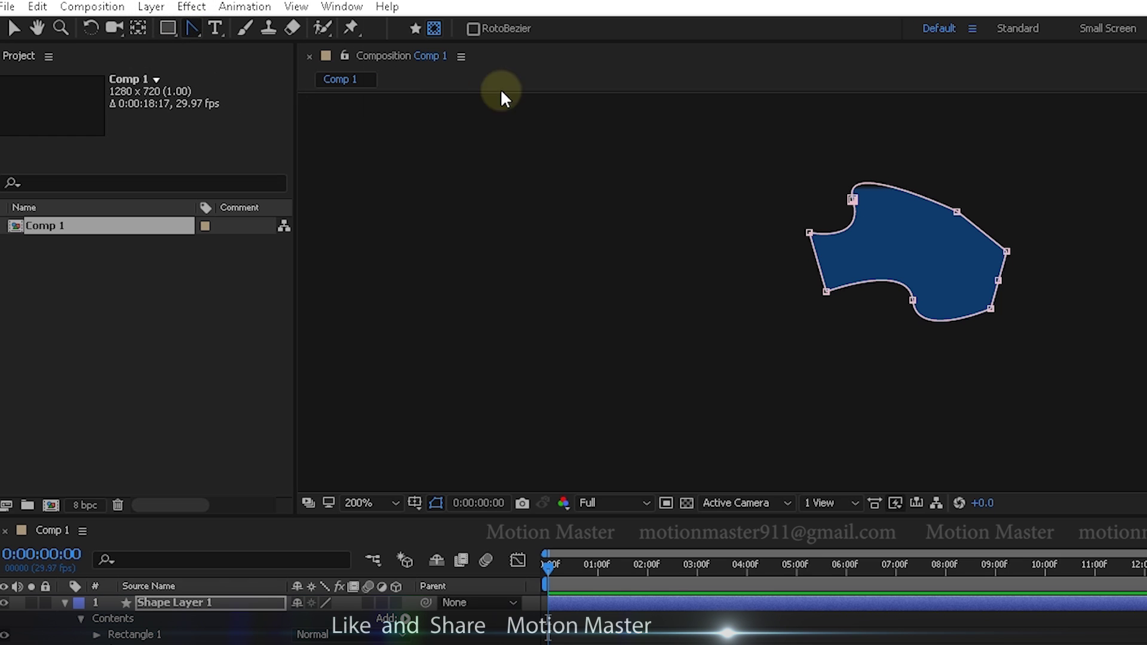
pyautogui.moveTo(957, 212); pyautogui.dragTo(978, 163)
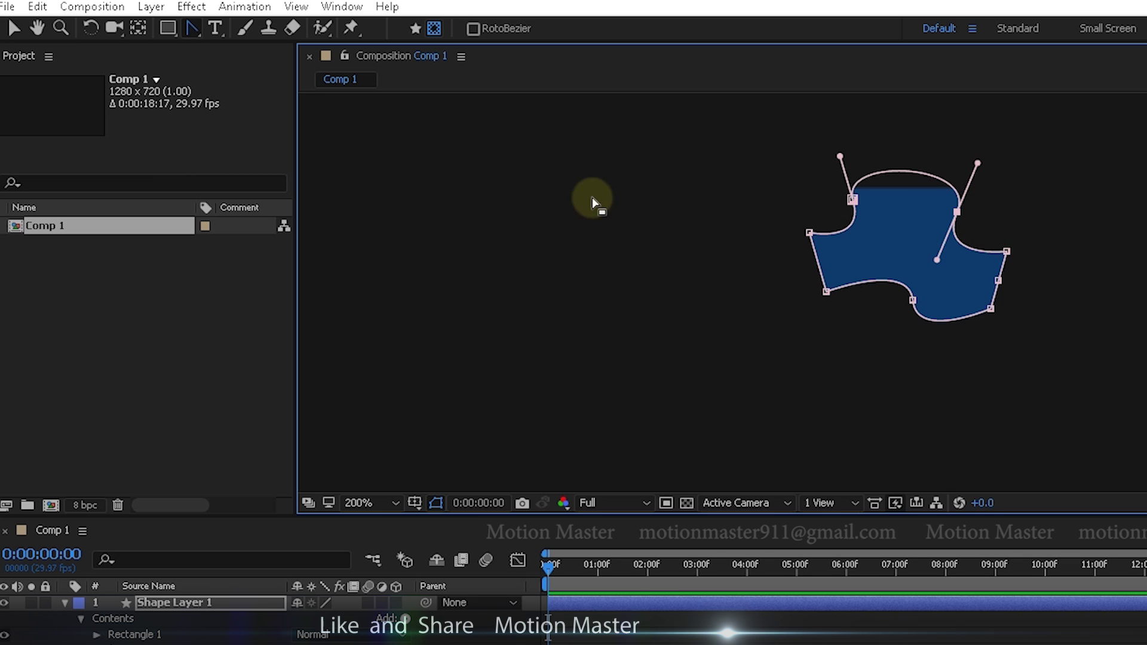
# Add inward feather points on the mask's upper-left and bottom edges with the Mask Feather tool, and pull the upper-left one further inward
pyautogui.click(191, 27)
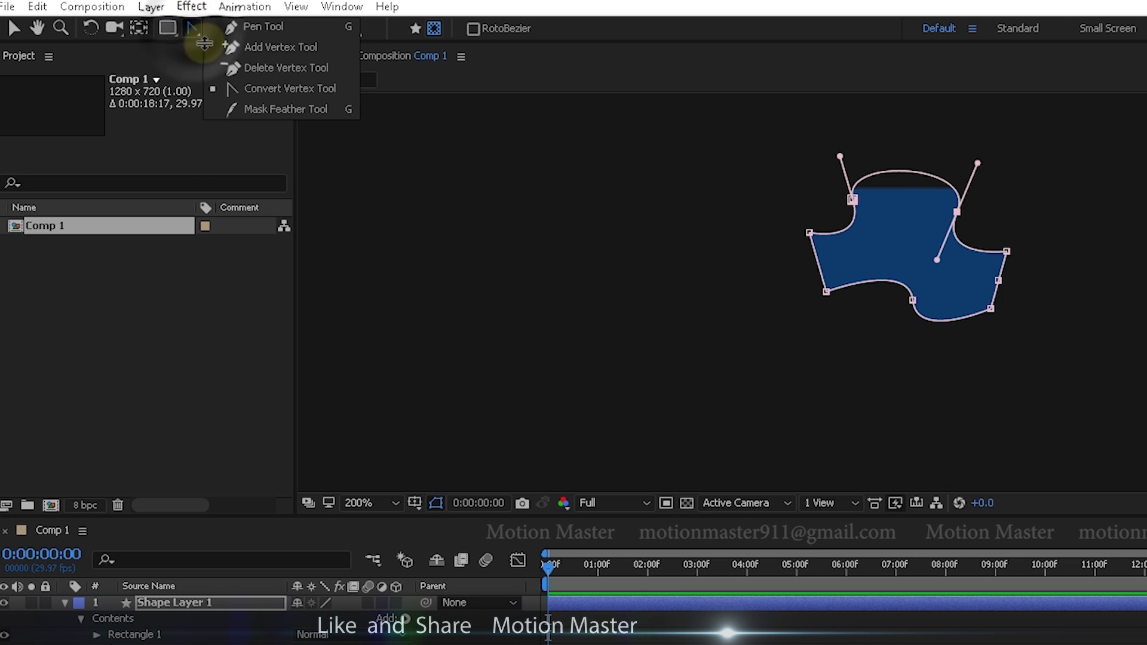
pyautogui.click(303, 111)
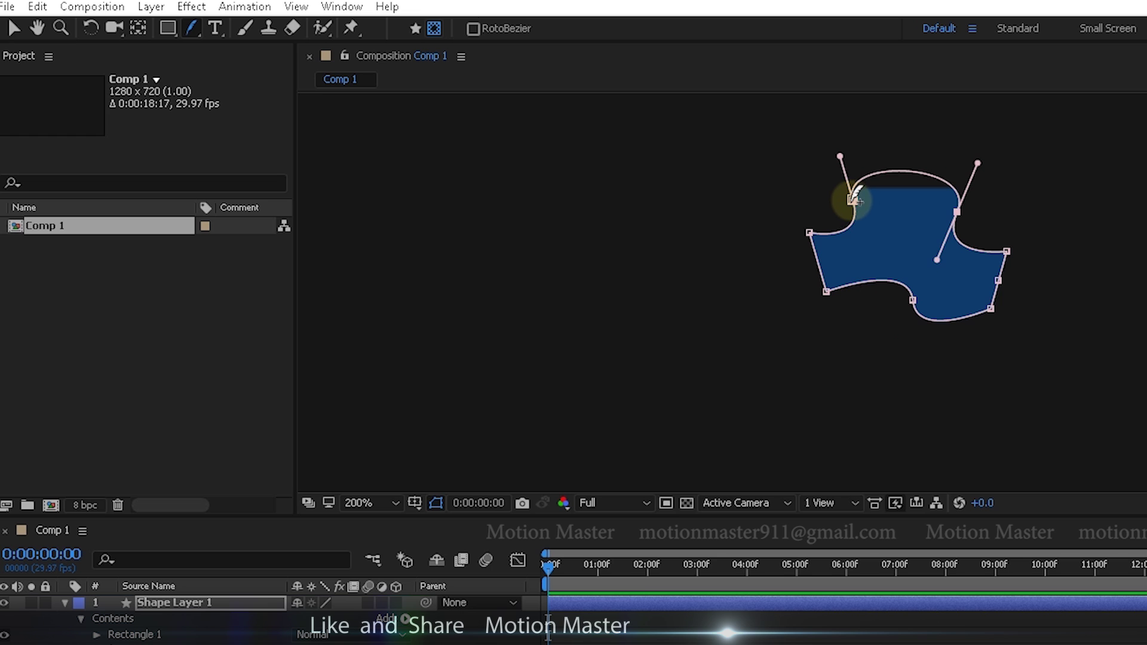
pyautogui.moveTo(861, 199); pyautogui.dragTo(874, 207)
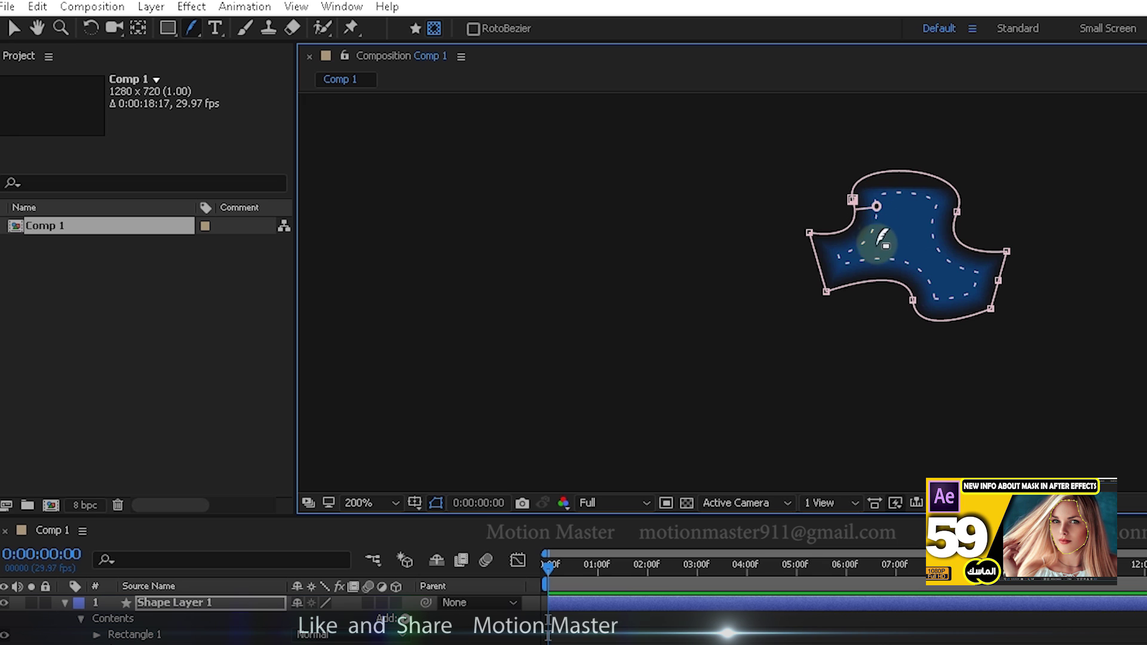
pyautogui.moveTo(899, 281); pyautogui.dragTo(902, 266)
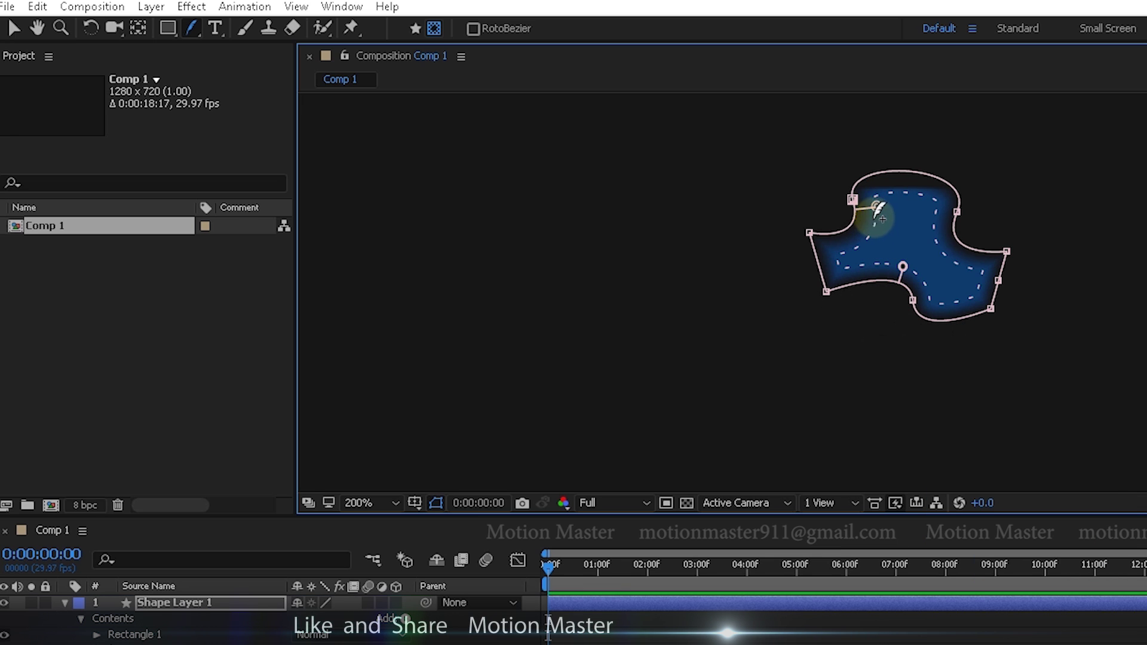
pyautogui.moveTo(884, 205)
pyautogui.mouseDown()
pyautogui.moveTo(891, 194)
pyautogui.moveTo(892, 210)
pyautogui.mouseUp()
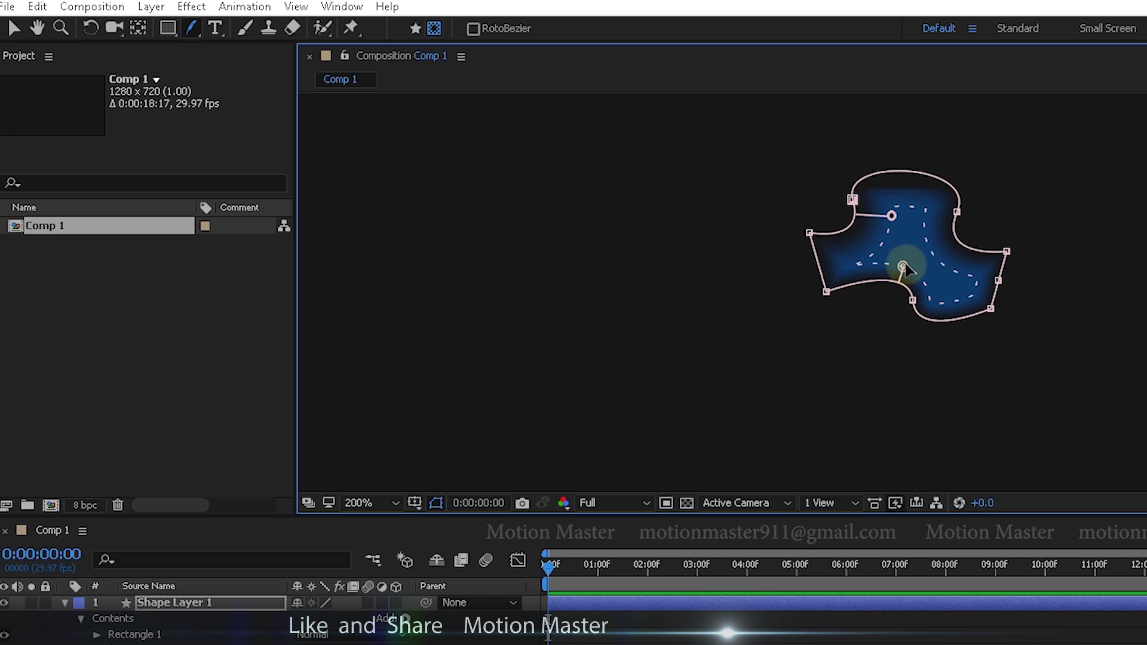
# Add outward feather points on the mask's bottom and left edges, and reduce the inward feather at the upper left
pyautogui.moveTo(904, 267); pyautogui.dragTo(899, 306)
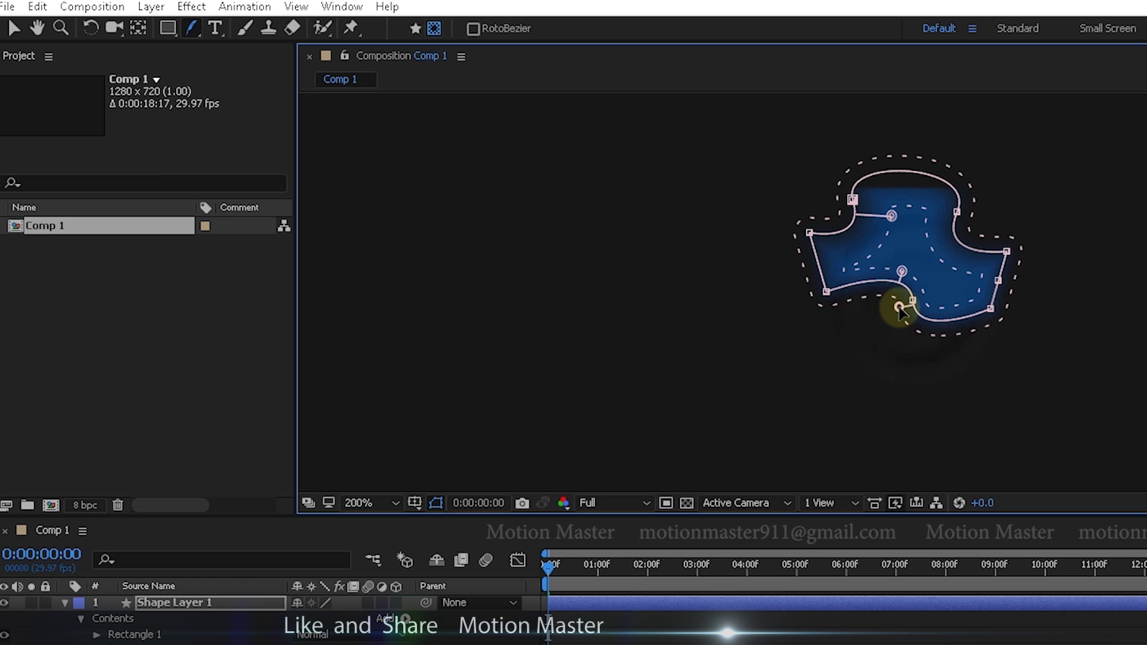
pyautogui.moveTo(831, 292); pyautogui.dragTo(774, 289)
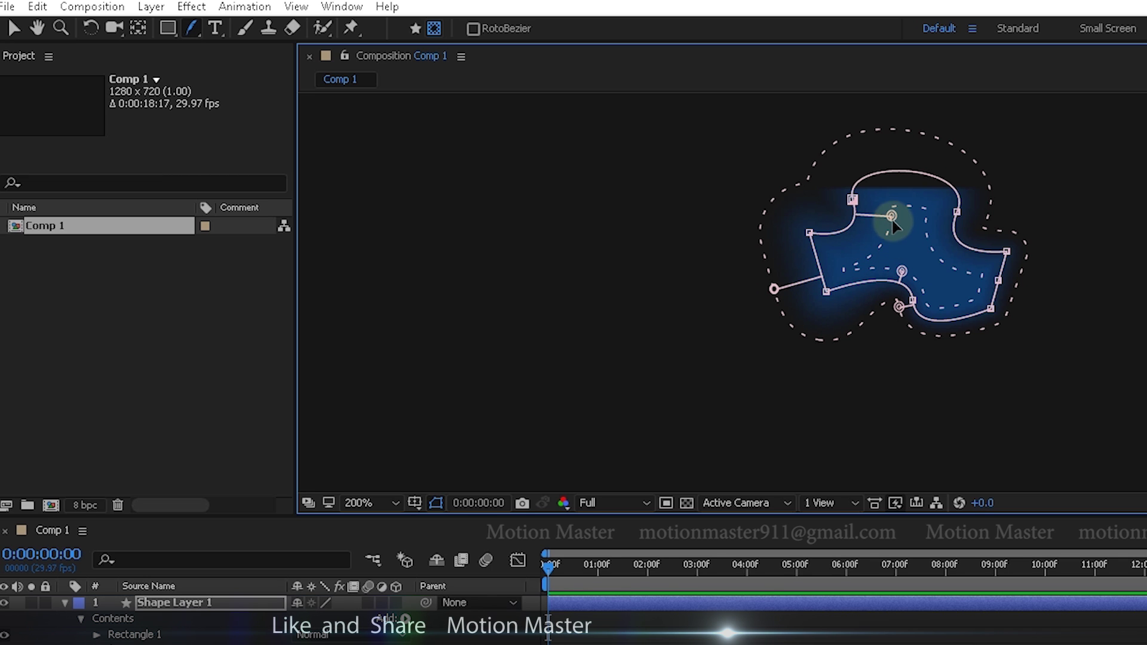
pyautogui.moveTo(891, 218)
pyautogui.mouseDown()
pyautogui.moveTo(872, 214)
pyautogui.moveTo(890, 220)
pyautogui.mouseUp()
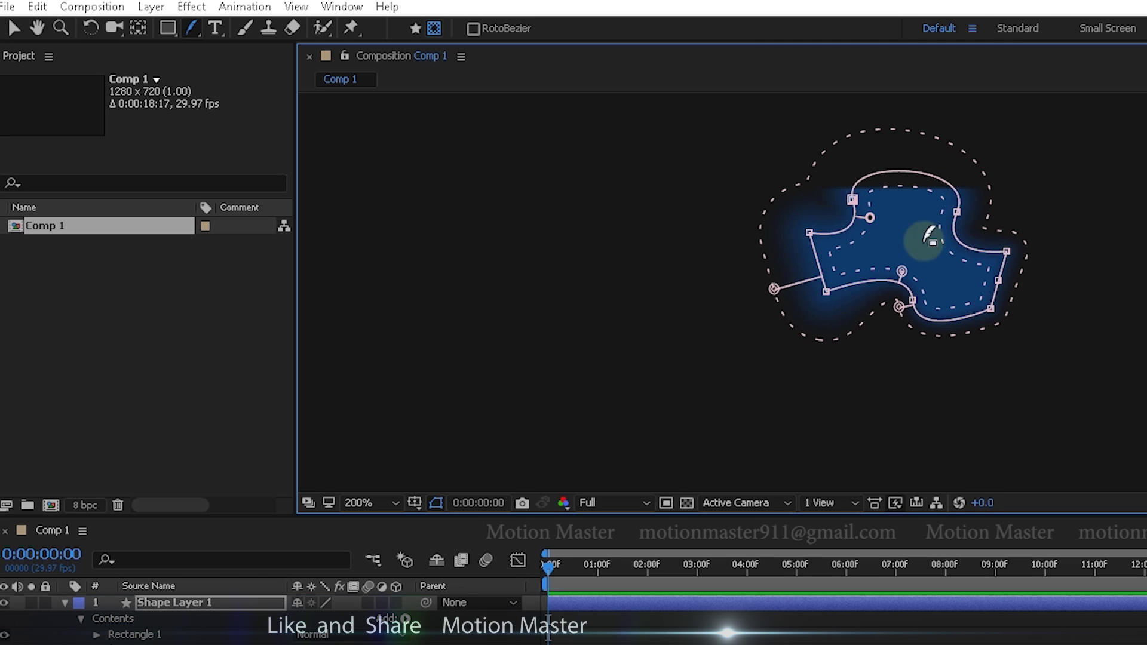
pyautogui.click(836, 636)
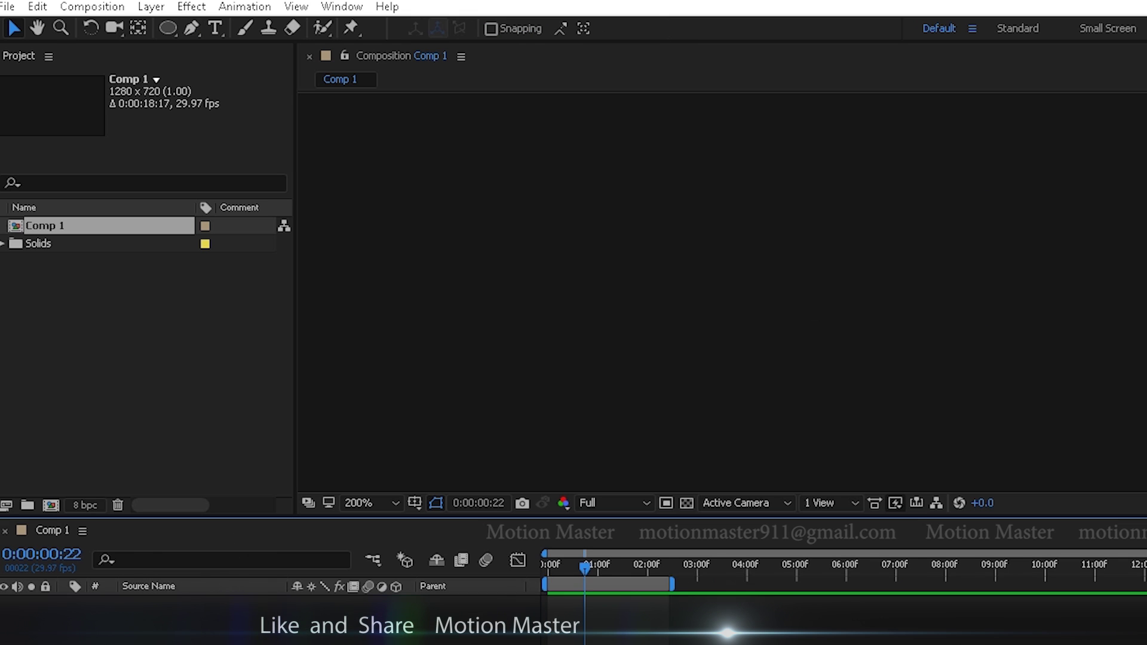
# Draw a blue circle on a new shape layer with the Ellipse tool, near the middle of the composition
pyautogui.click(168, 29)
pyautogui.moveTo(709, 266); pyautogui.dragTo(826, 383)
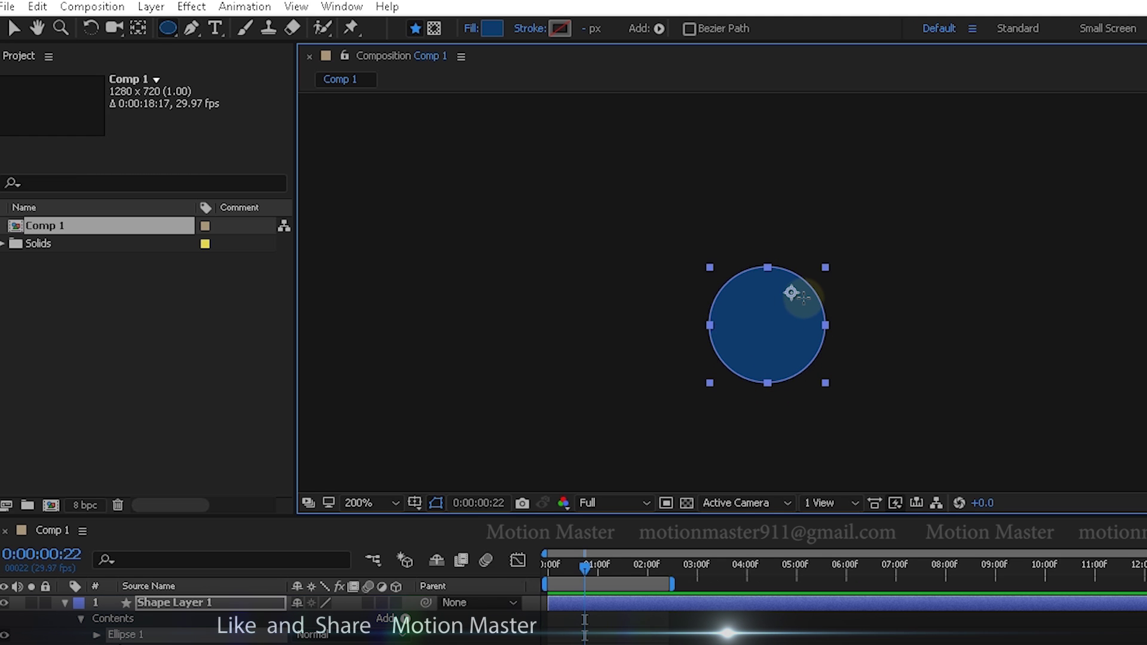
pyautogui.click(167, 28)
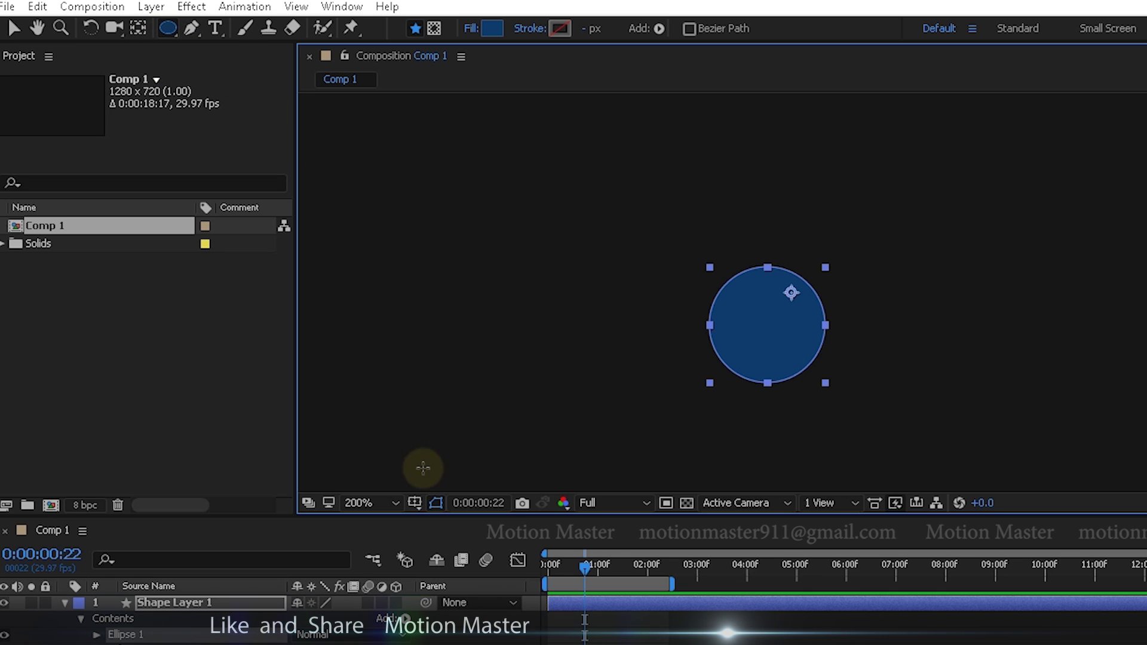
# Draw a closed blue shape with a rounded body and two upright ears beside the circle on Shape Layer 1 with the Pen tool
pyautogui.click(192, 28)
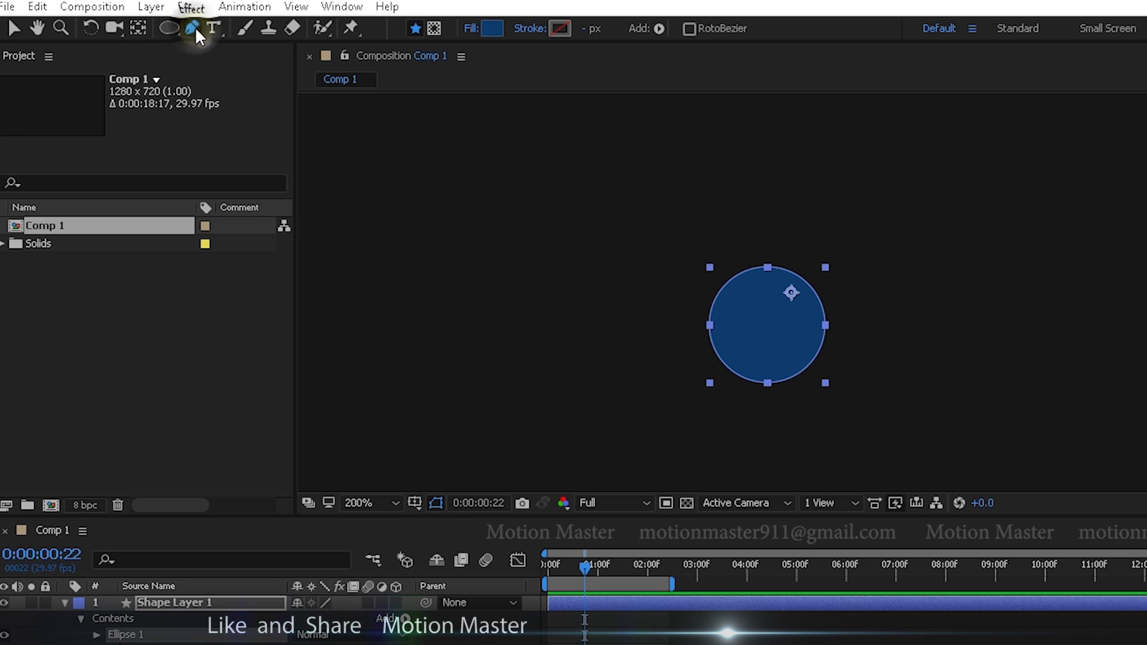
pyautogui.moveTo(1005, 288); pyautogui.dragTo(1044, 325)
pyautogui.click(1056, 354)
pyautogui.click(1022, 393)
pyautogui.click(943, 372)
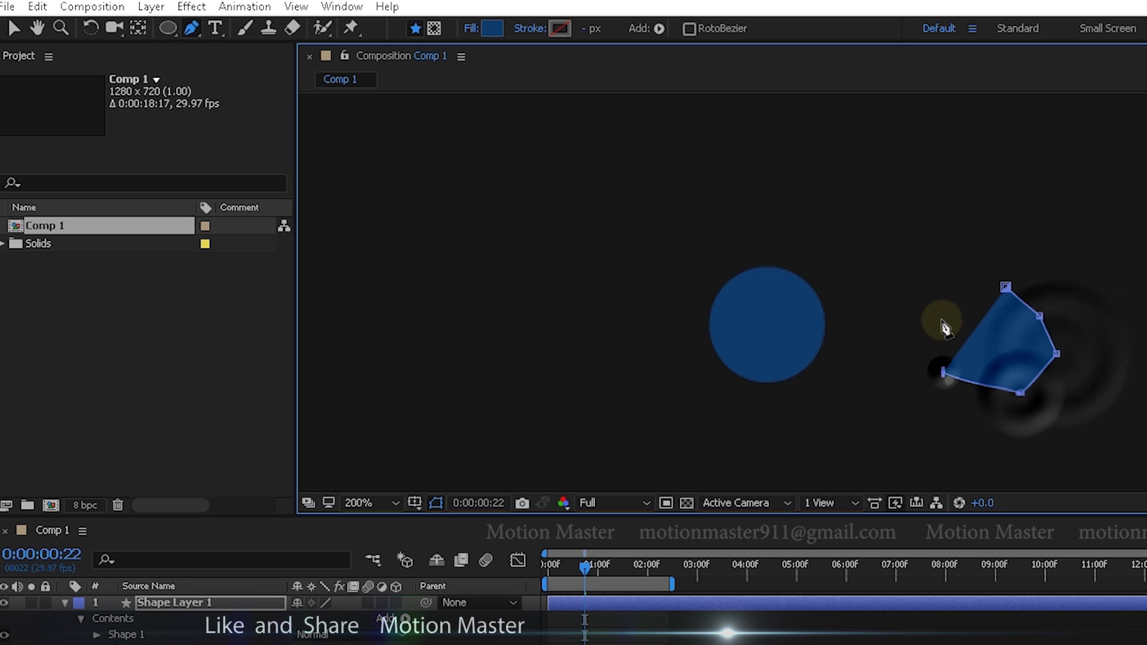
pyautogui.click(945, 314)
pyautogui.click(892, 259)
pyautogui.click(874, 196)
pyautogui.moveTo(920, 209); pyautogui.dragTo(925, 233)
pyautogui.click(952, 280)
pyautogui.click(982, 320)
pyautogui.click(985, 237)
pyautogui.click(1007, 202)
pyautogui.click(1033, 223)
pyautogui.click(1023, 275)
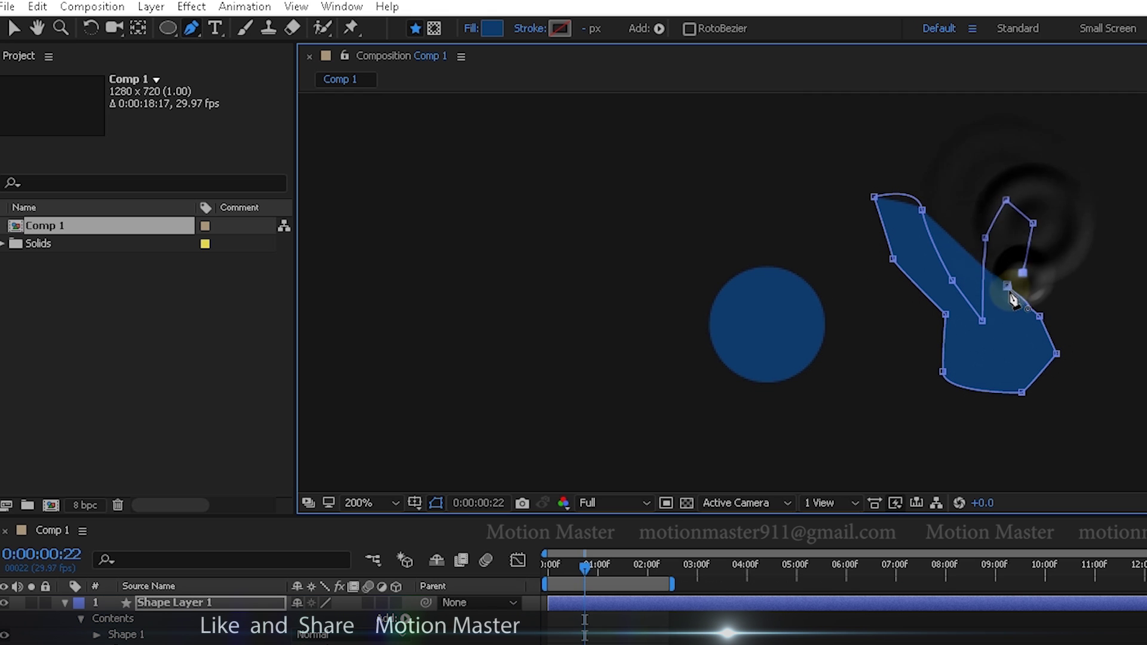
pyautogui.click(1006, 288)
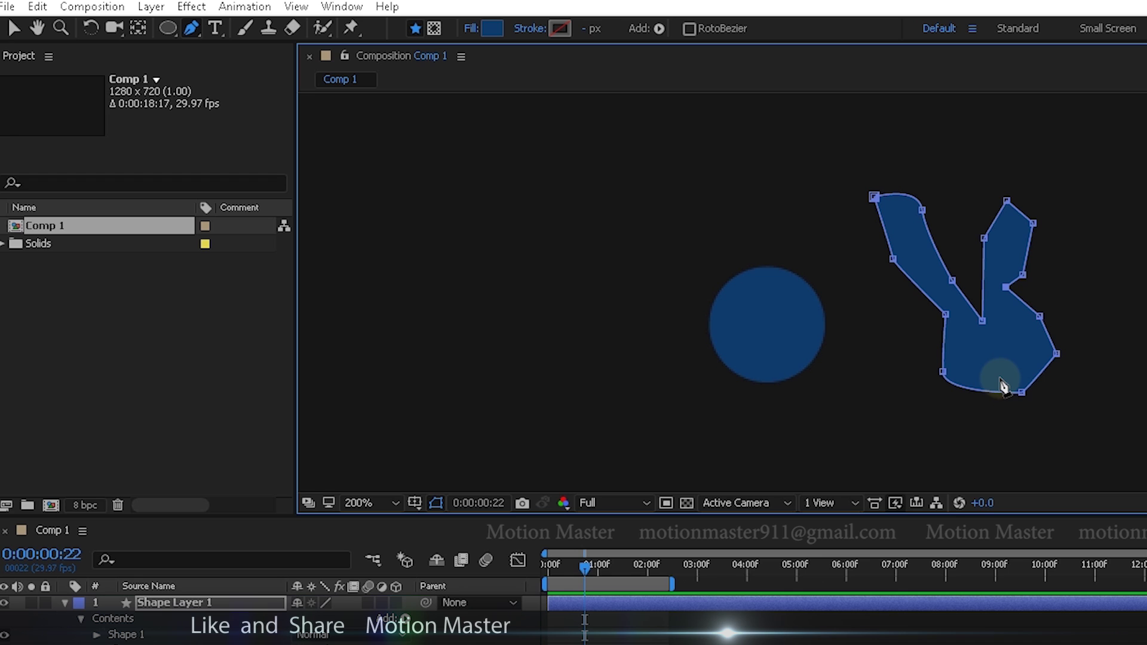
# Delete the circle from Shape Layer 1 and auto-trace the remaining Pen shape for the current frame using the Alpha channel
pyautogui.click(125, 644)
pyautogui.press('Delete')
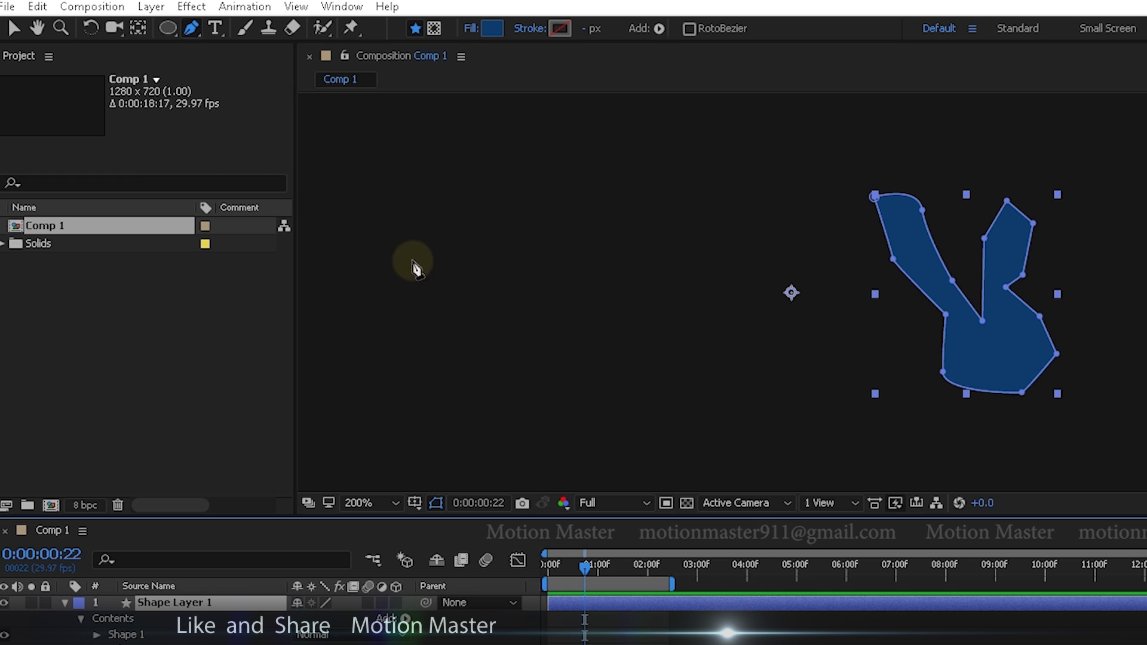
pyautogui.click(158, 7)
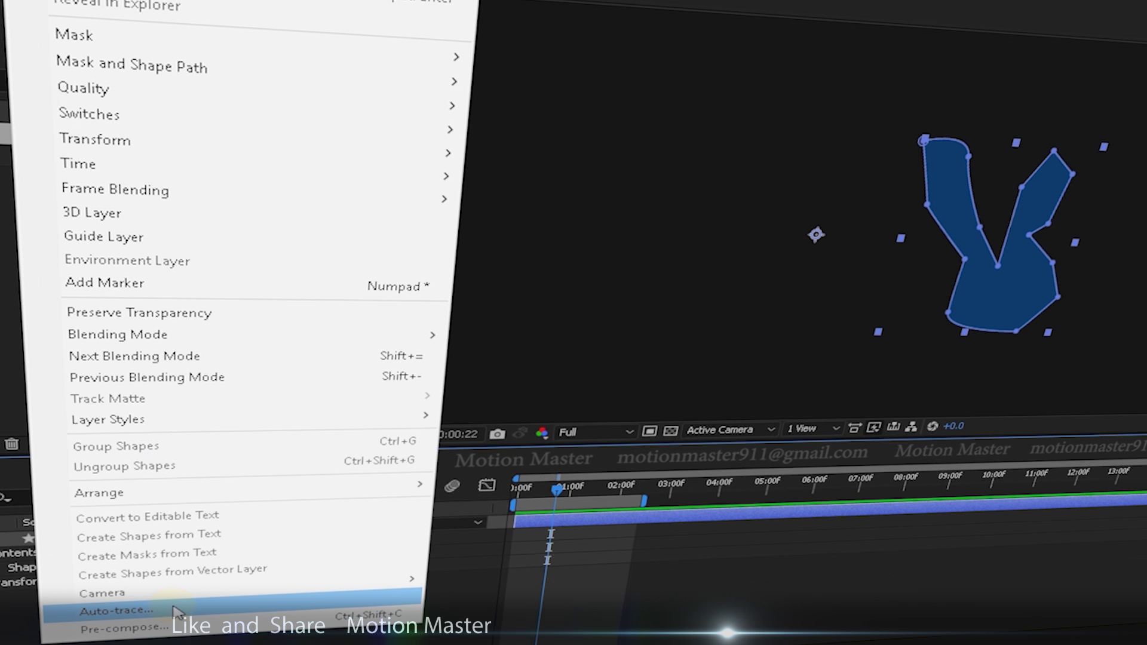
pyautogui.click(181, 612)
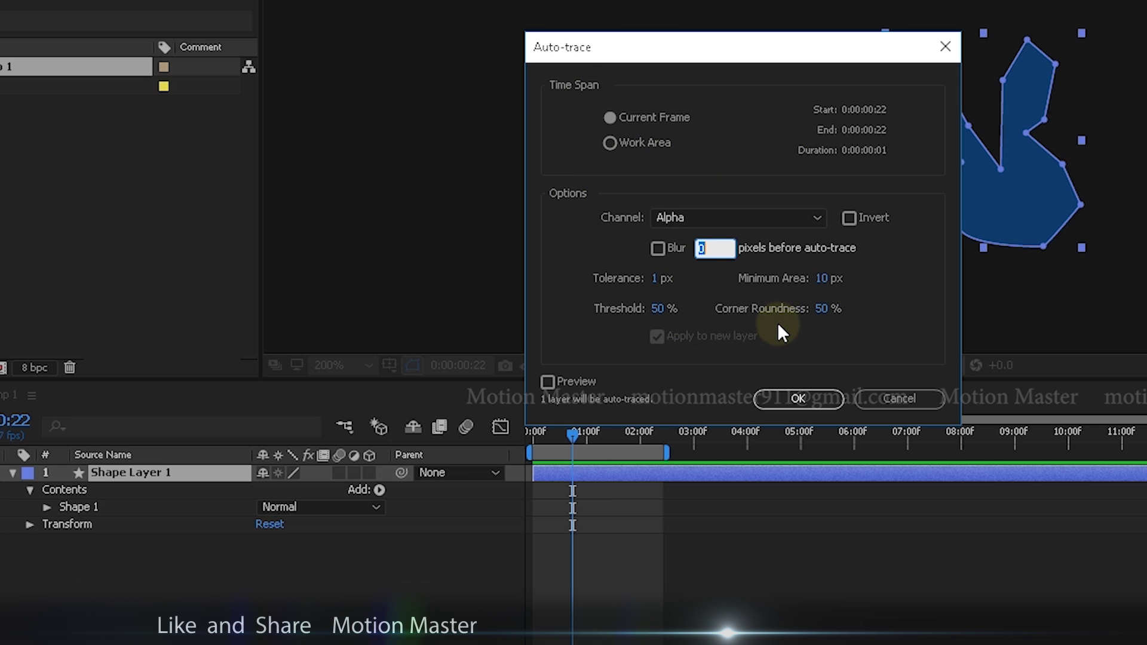
pyautogui.click(796, 401)
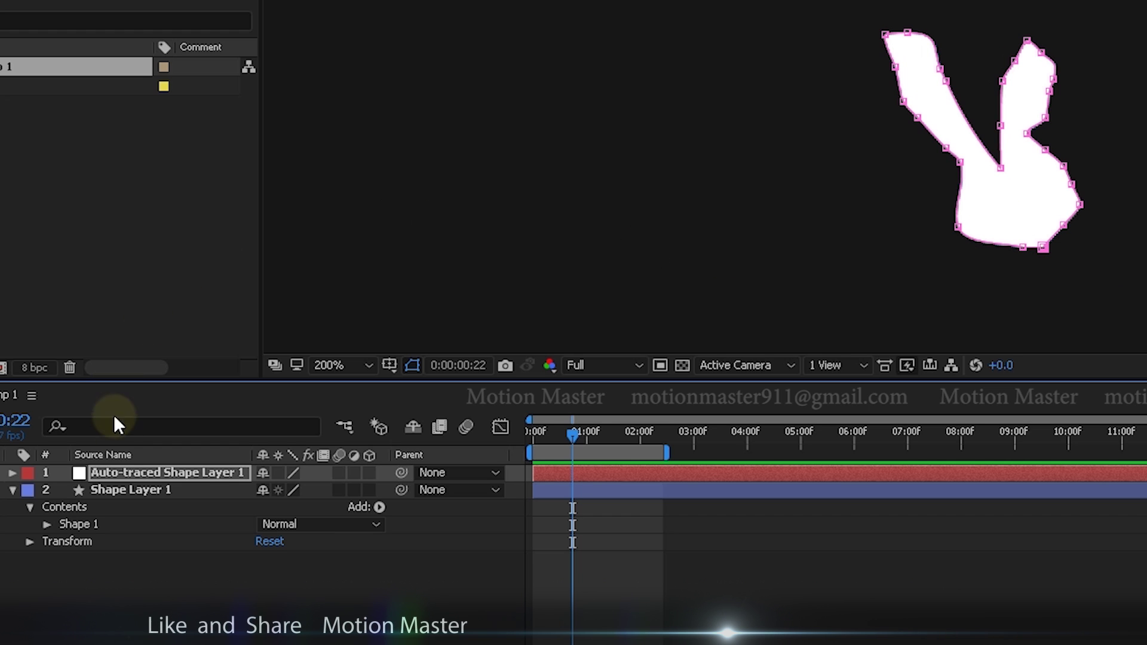
# Locate the Auto-traced Shape Layer 1 solid in the Solids folder and reveal Mask 1 on its timeline layer
pyautogui.click(115, 473)
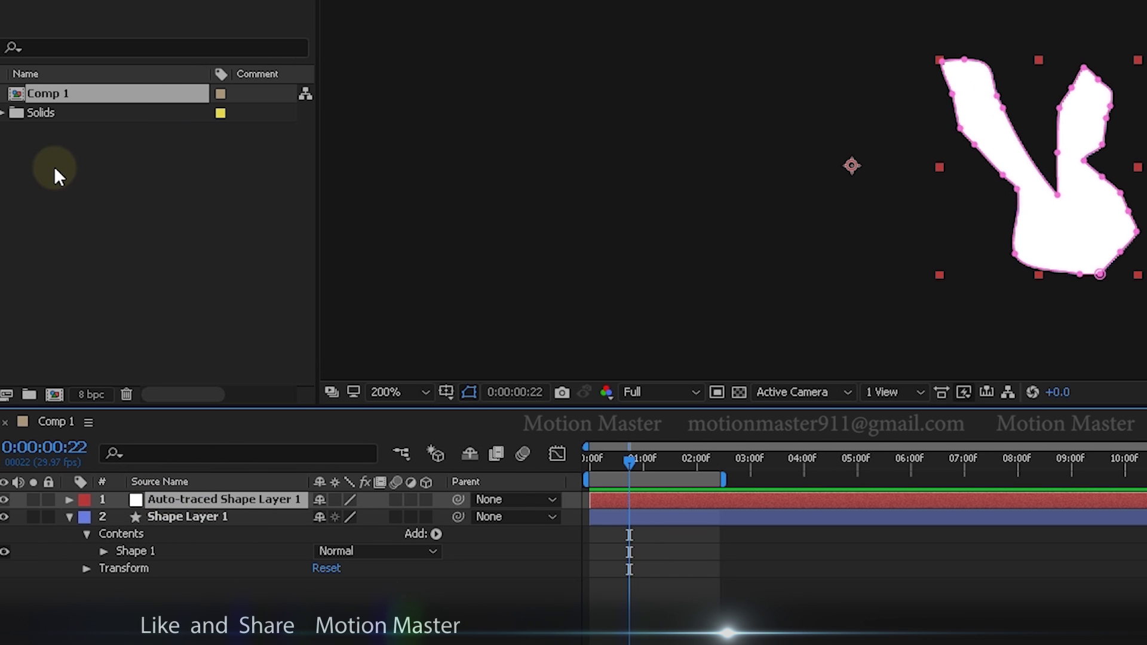
pyautogui.click(49, 113)
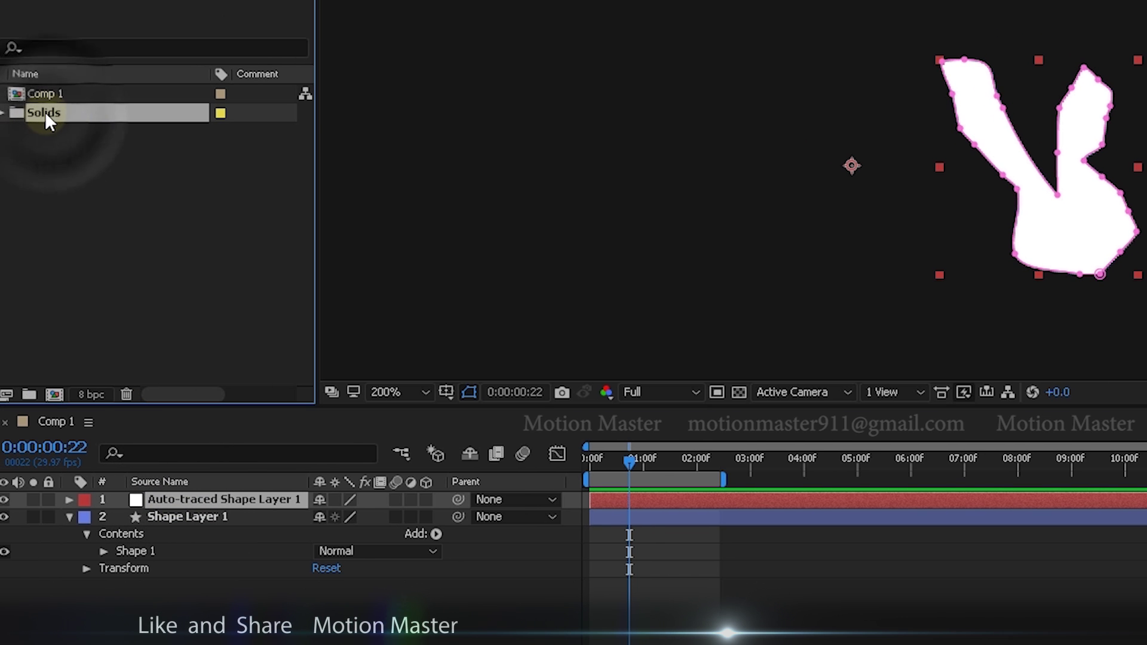
pyautogui.click(3, 113)
pyautogui.click(87, 133)
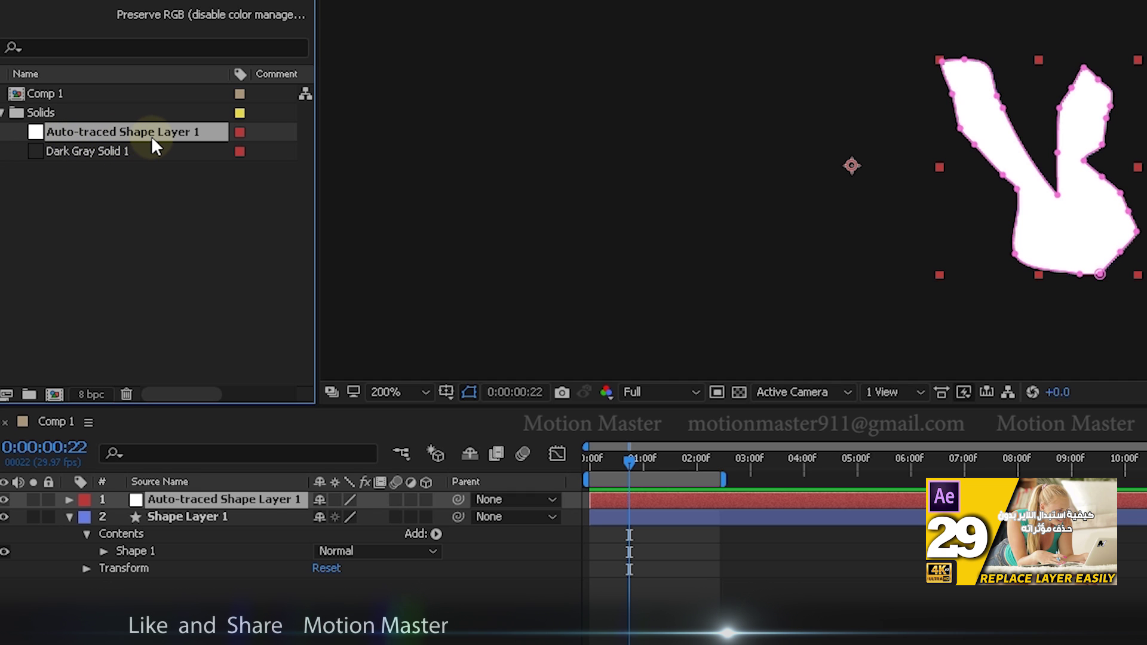
pyautogui.click(68, 500)
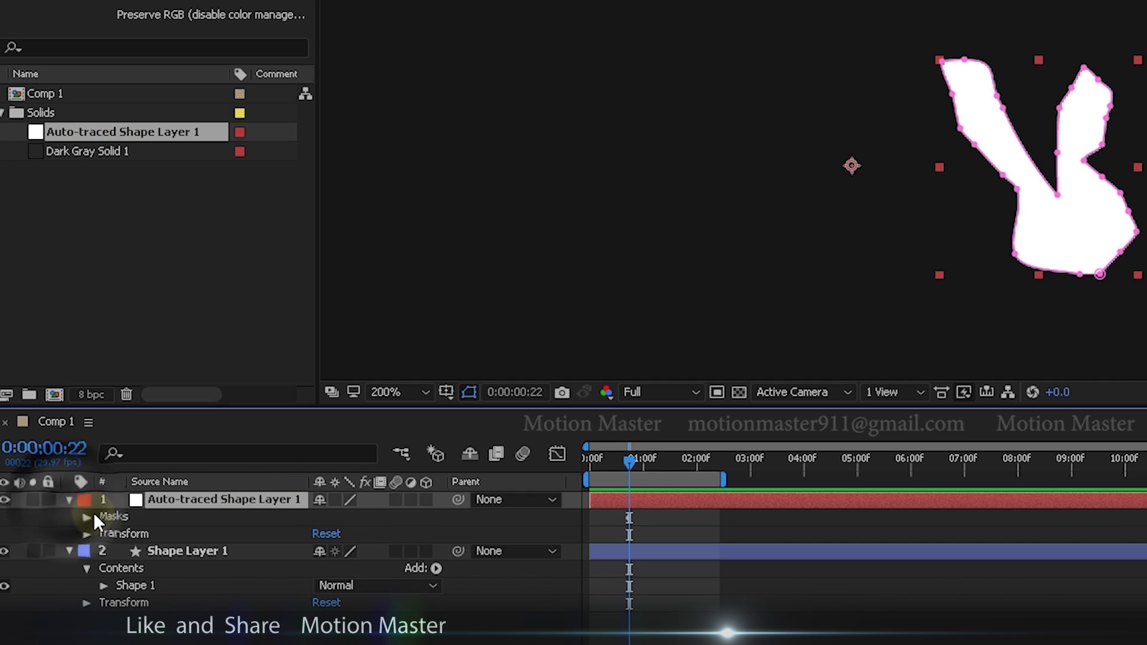
pyautogui.click(85, 516)
pyautogui.click(142, 532)
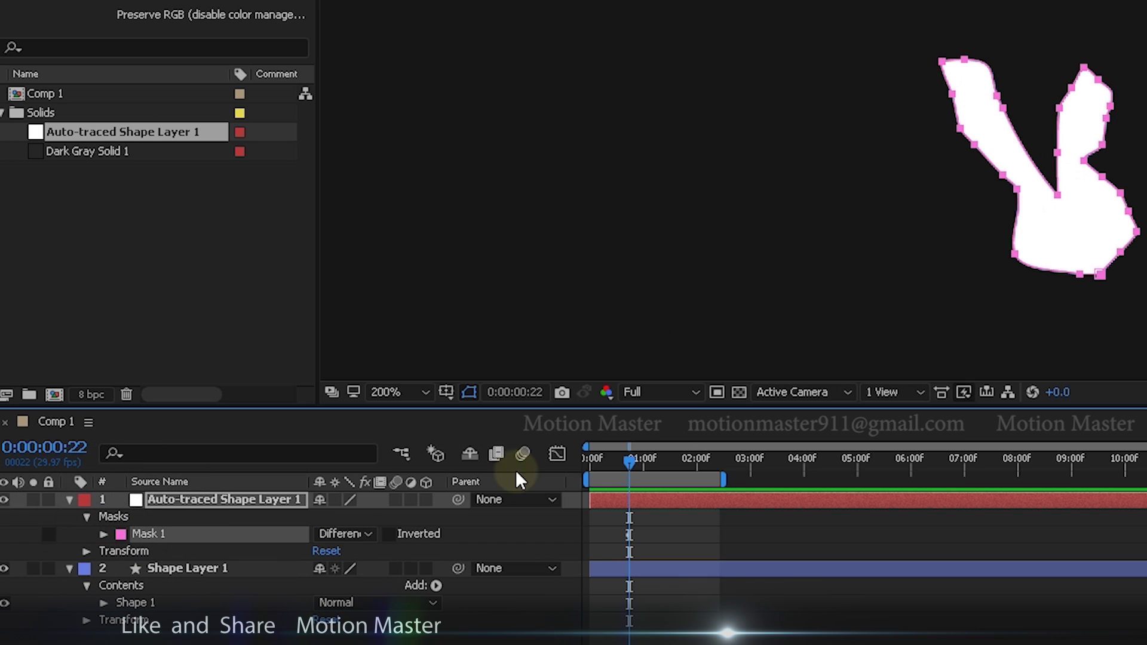
# Delete Shape Layer 1 from the composition and check Mask 1 on the auto-traced layer
pyautogui.click(210, 568)
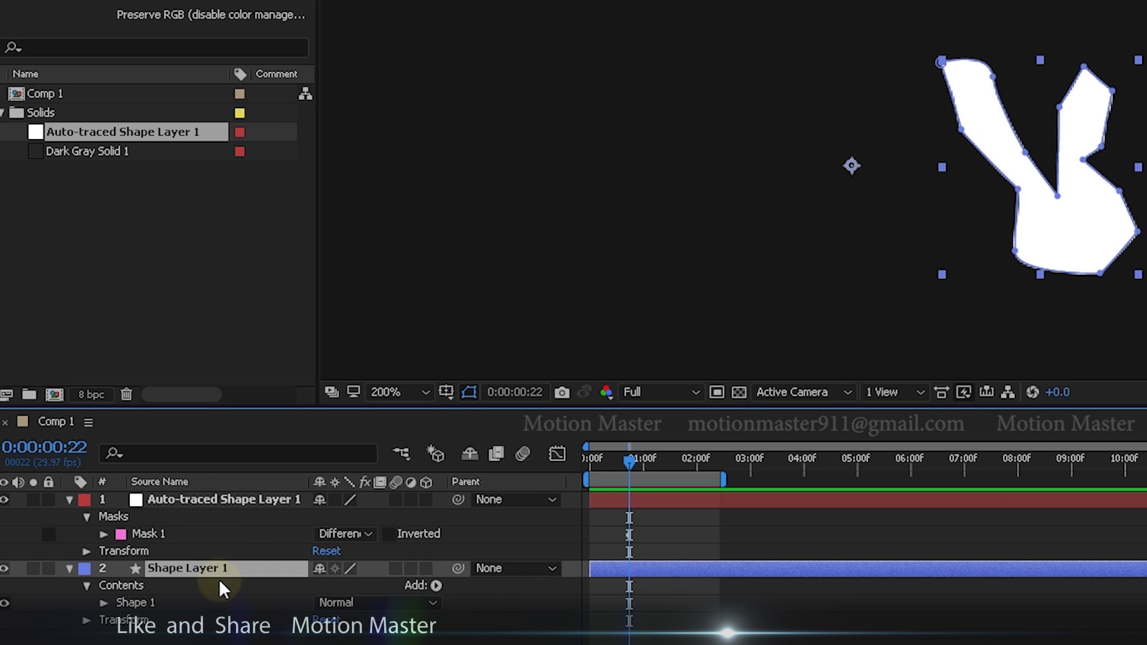
pyautogui.press('Delete')
pyautogui.press('Delete')
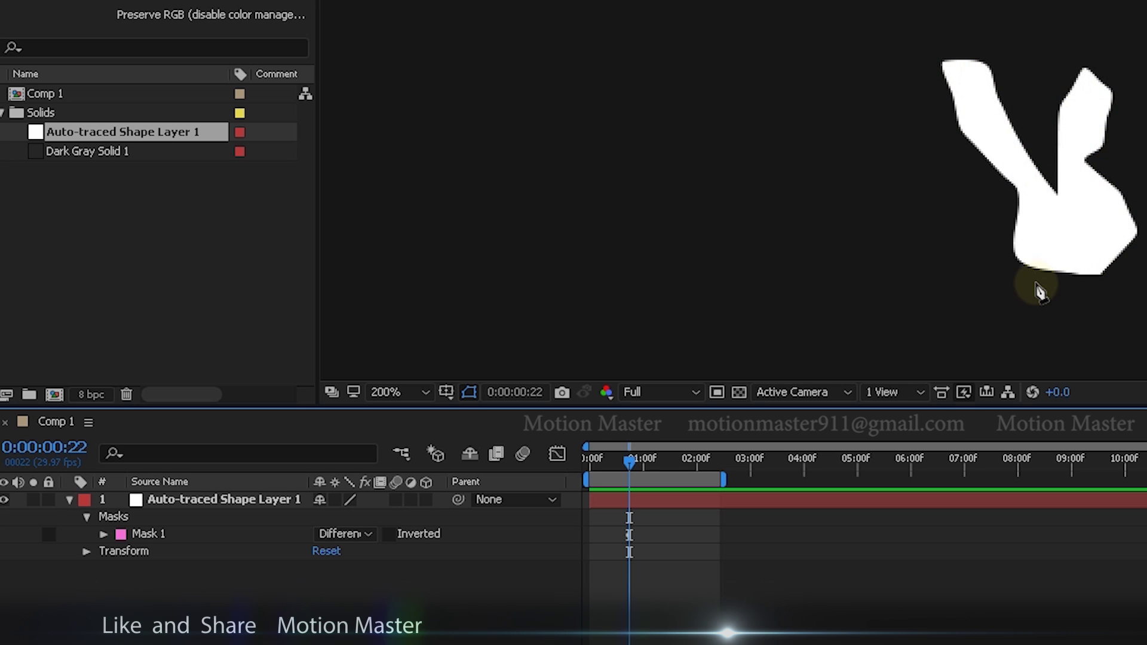
pyautogui.click(241, 501)
pyautogui.click(239, 498)
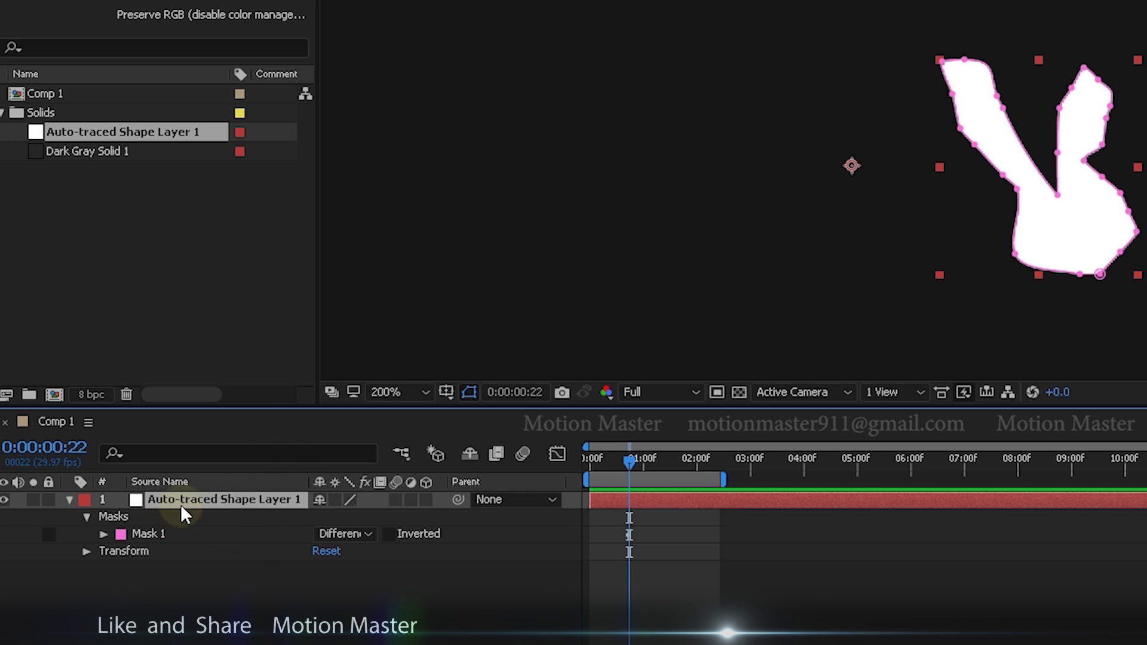
pyautogui.click(175, 528)
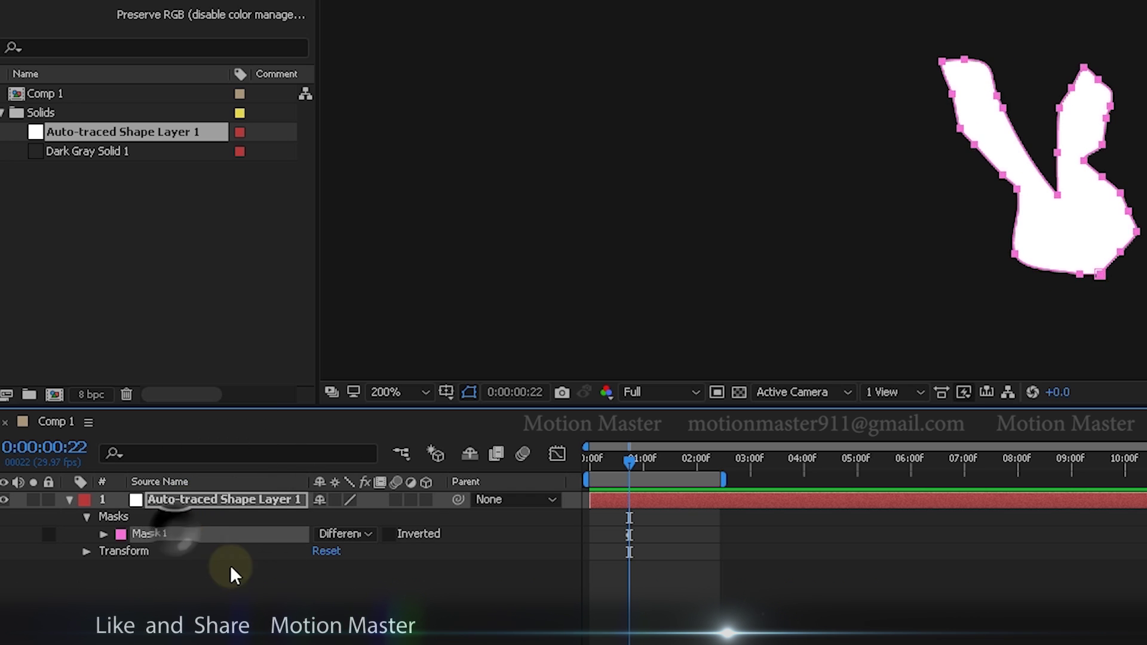
pyautogui.click(265, 586)
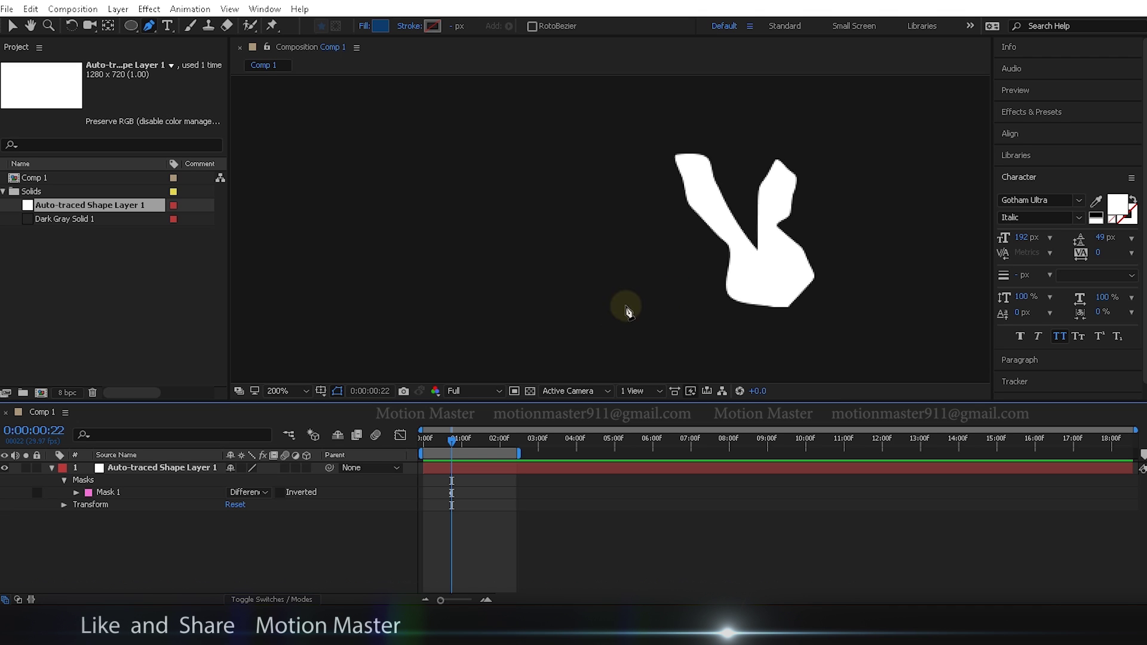
# Delete the Auto-traced Shape Layer 1 layer from the composition
pyautogui.click(163, 534)
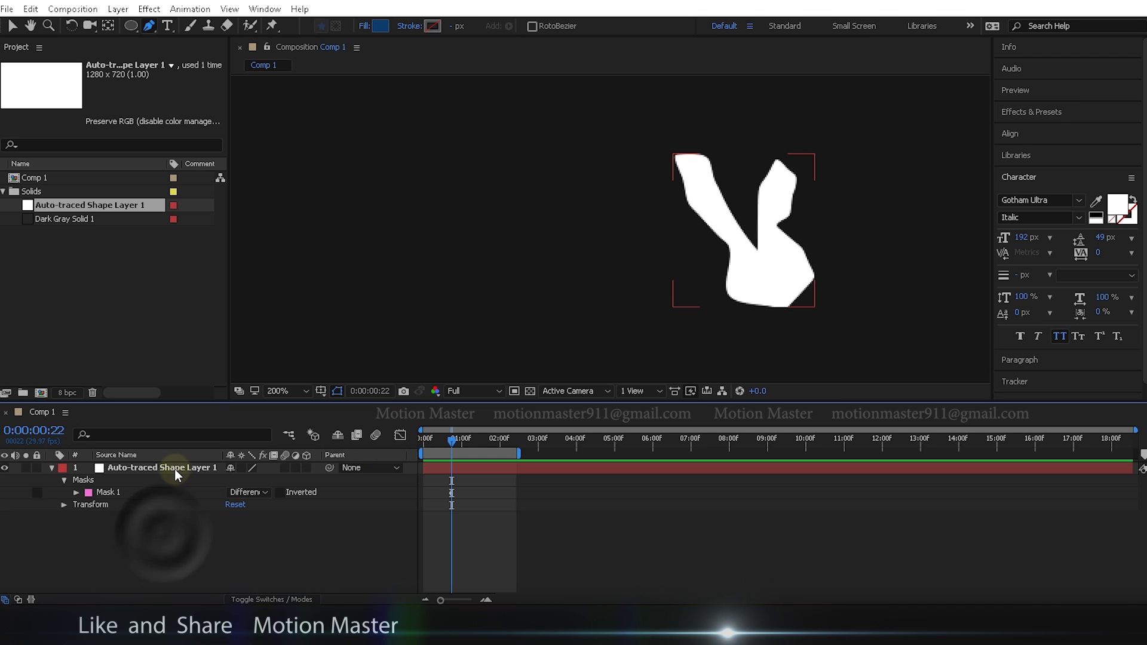
pyautogui.click(174, 470)
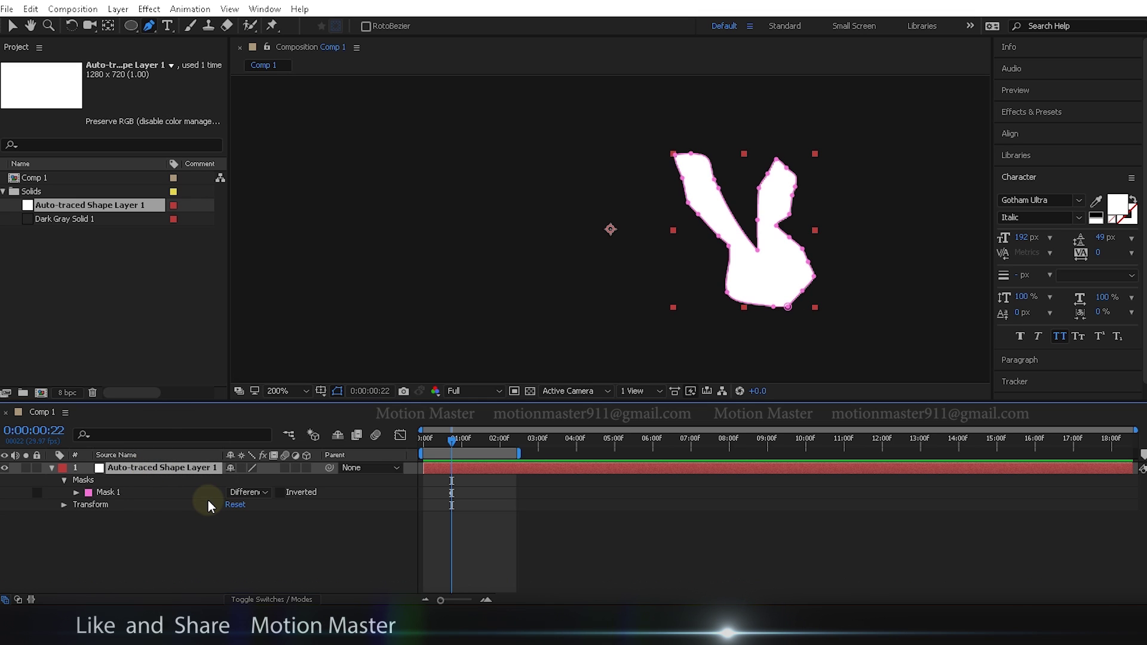
pyautogui.press('Delete')
pyautogui.press('Delete')
pyautogui.press('Delete')
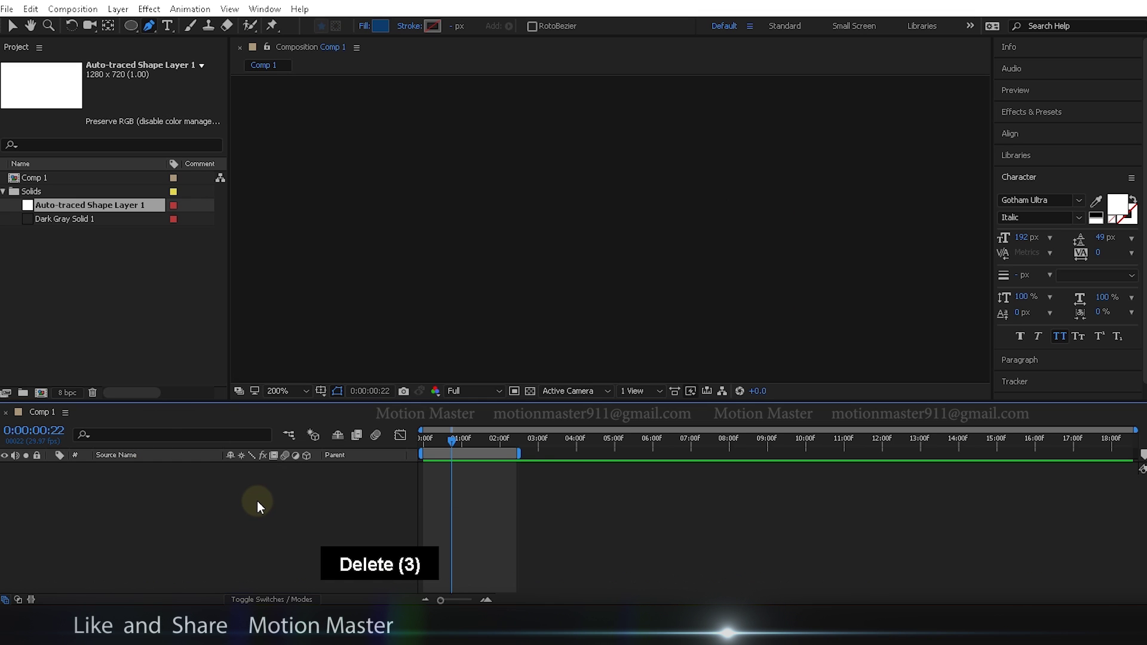
# Create a text layer with the letter "m" and move it down until the whole letter fits in view
pyautogui.click(168, 27)
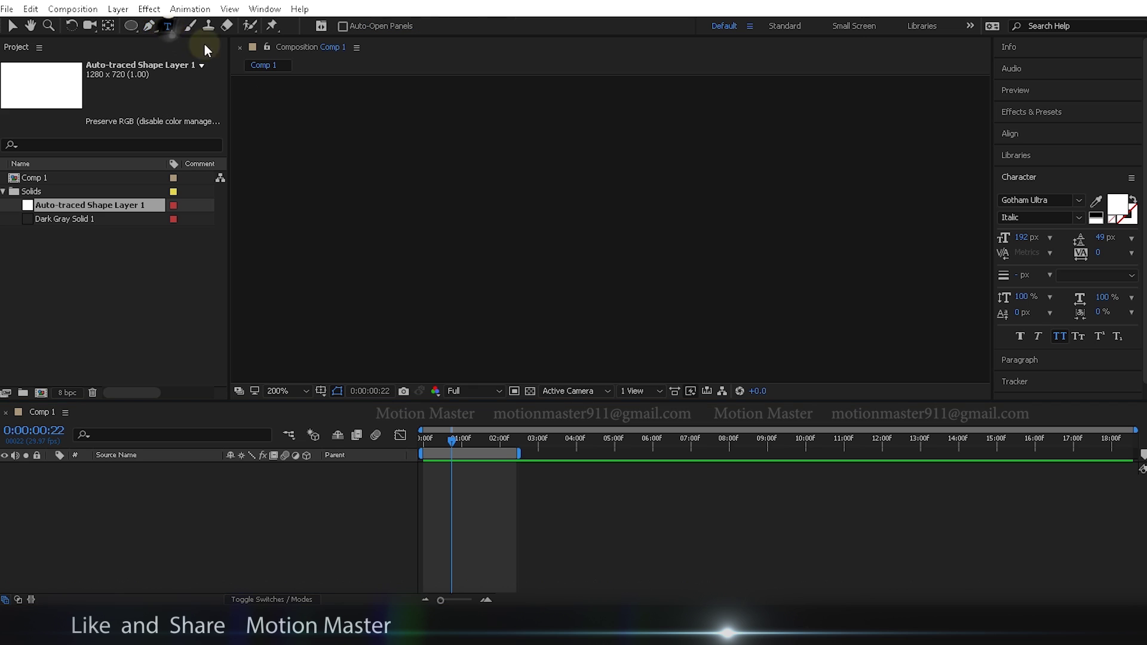
pyautogui.click(566, 223)
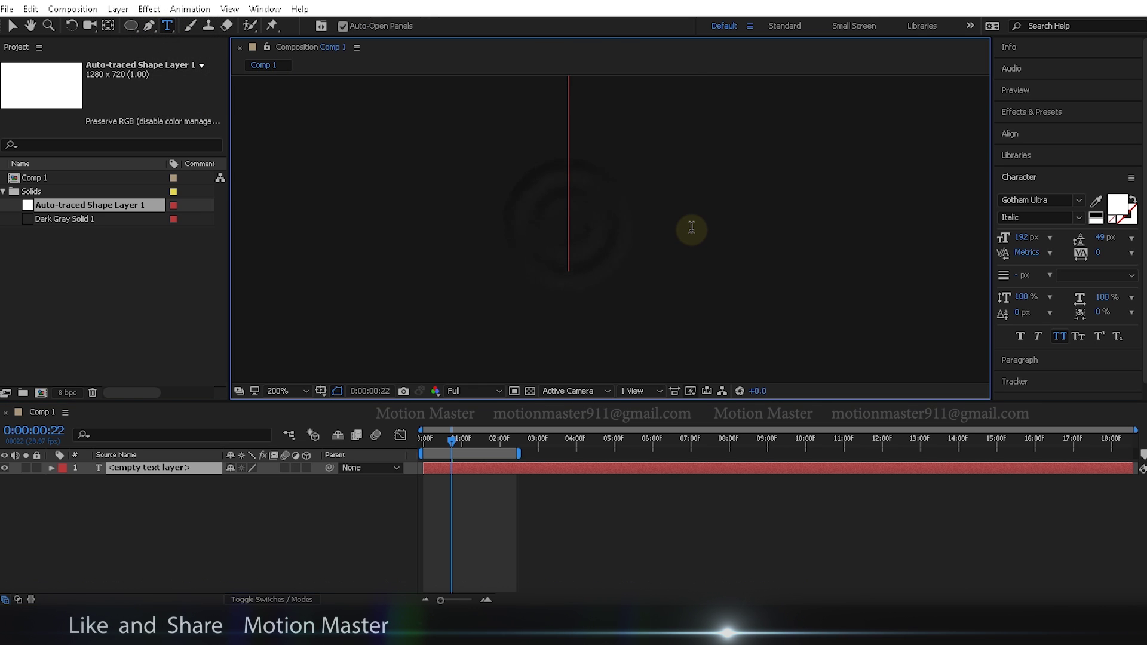
pyautogui.write('m')
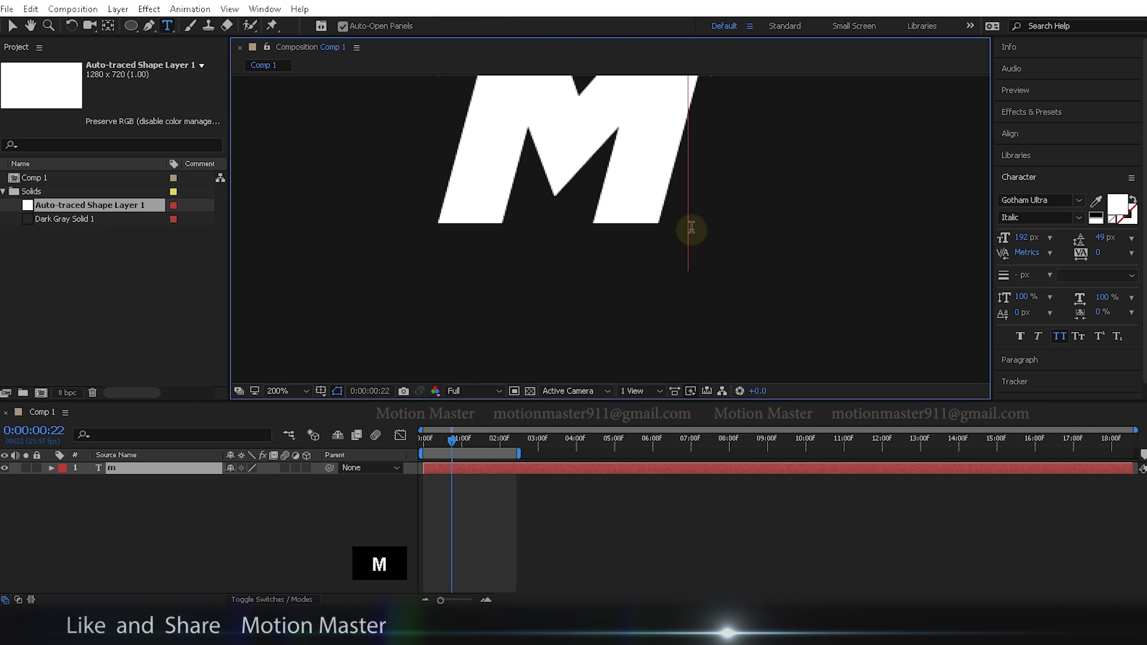
pyautogui.press('ctrl')
pyautogui.moveTo(632, 133); pyautogui.dragTo(652, 222)
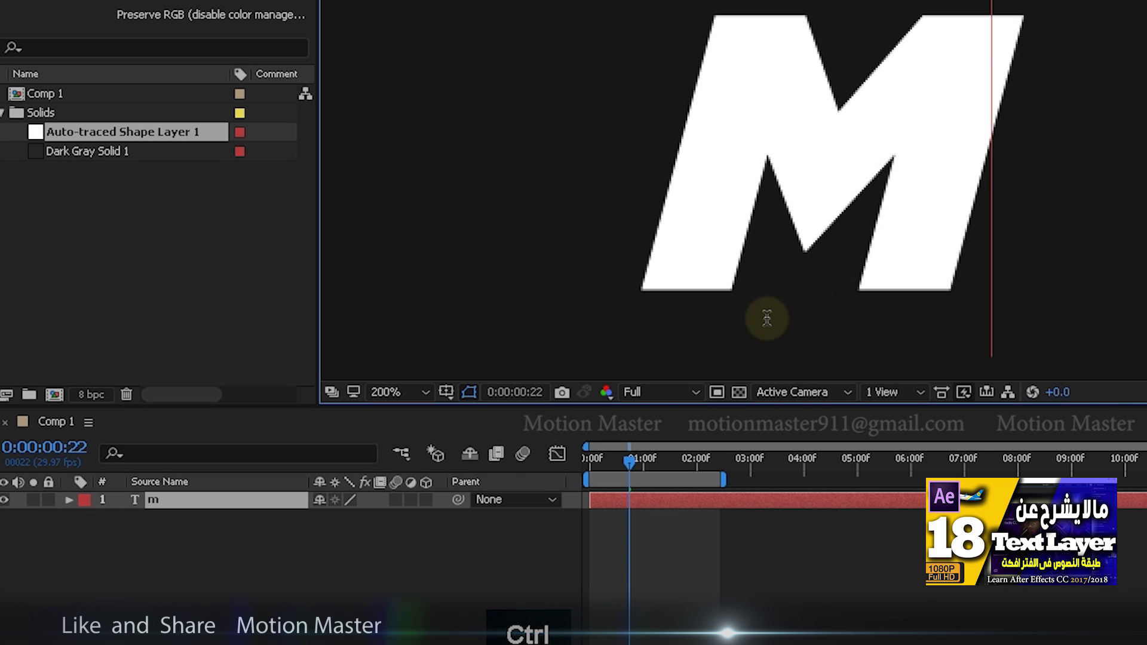
pyautogui.click(322, 579)
# Create masks from the "m" text layer and select the m Outlines solid in the Solids folder
pyautogui.click(200, 504)
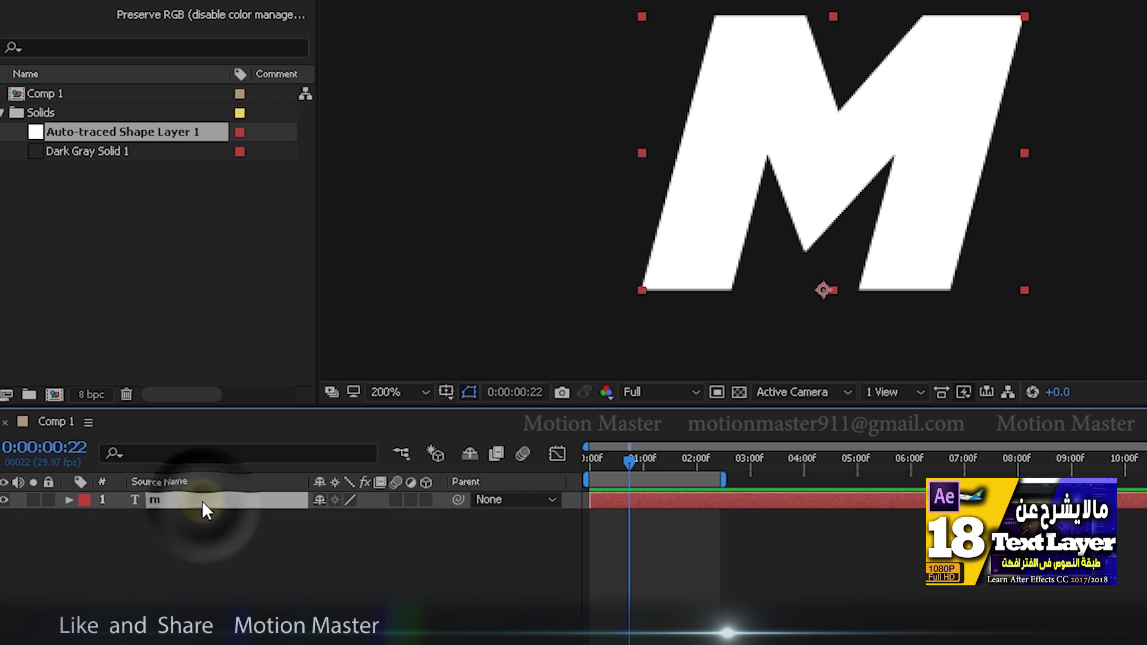
pyautogui.rightClick(202, 502)
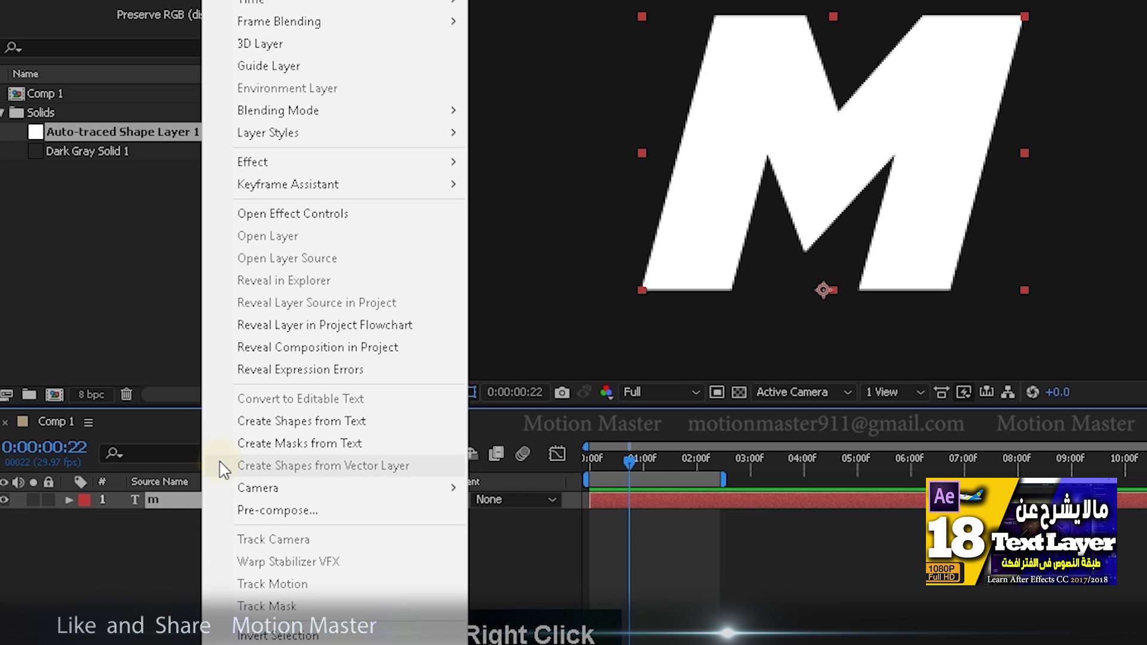
pyautogui.click(312, 445)
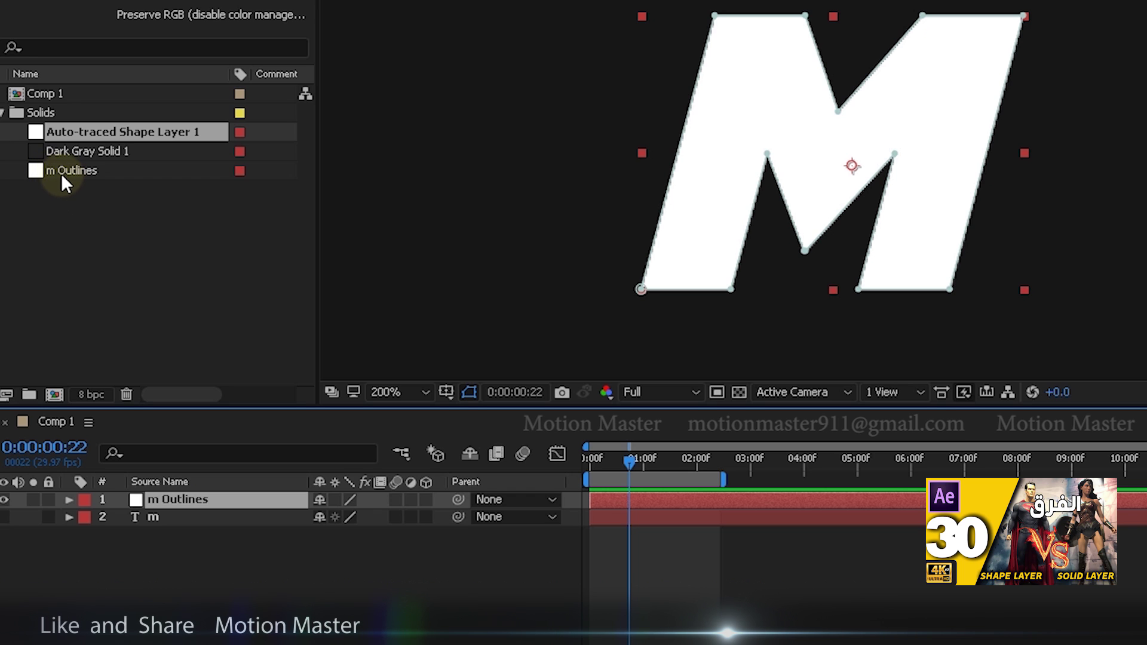
pyautogui.click(98, 171)
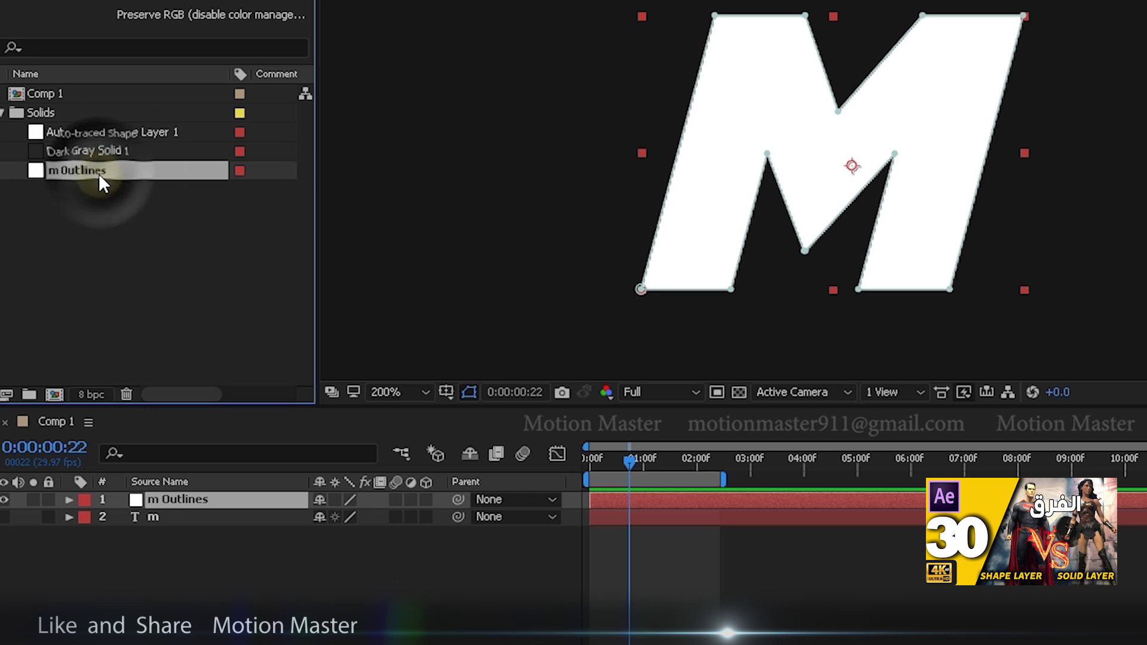
# Delete the "m" text layer and select the letter's mask under the m Outlines layer
pyautogui.click(154, 518)
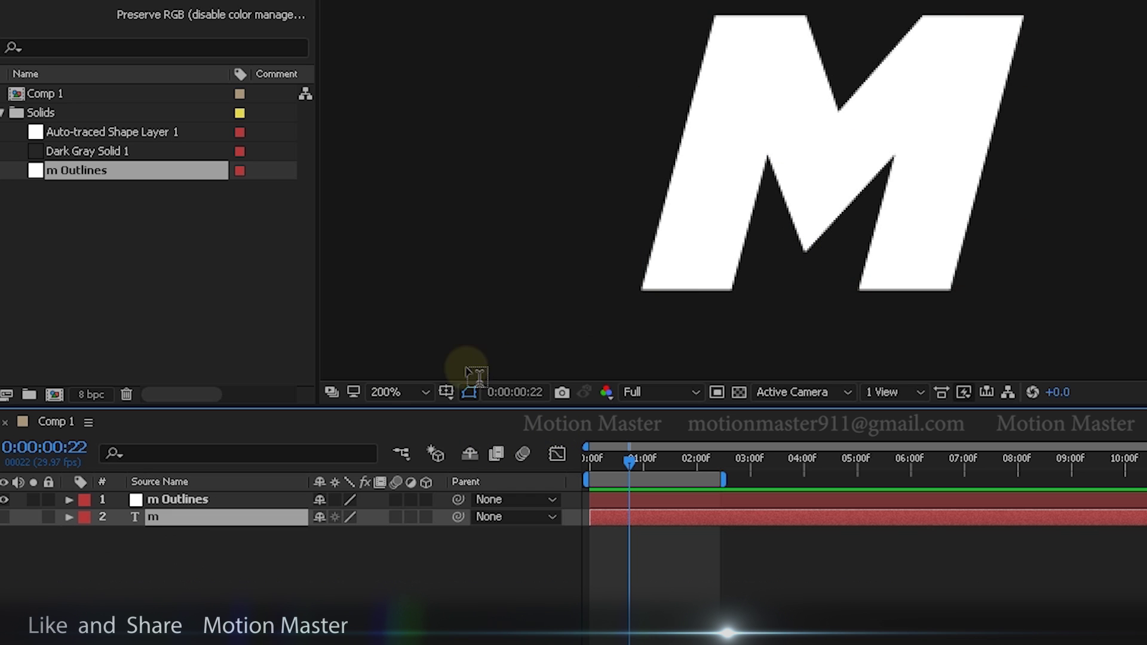
pyautogui.press('Delete')
pyautogui.click(229, 499)
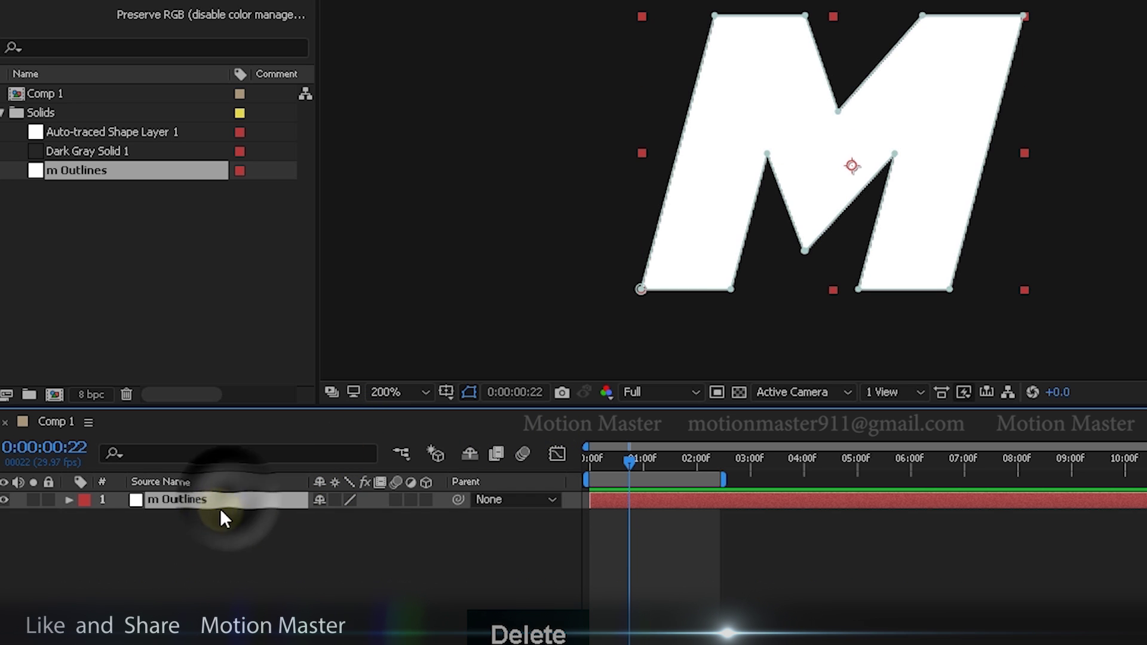
pyautogui.click(69, 500)
pyautogui.click(86, 517)
pyautogui.click(154, 537)
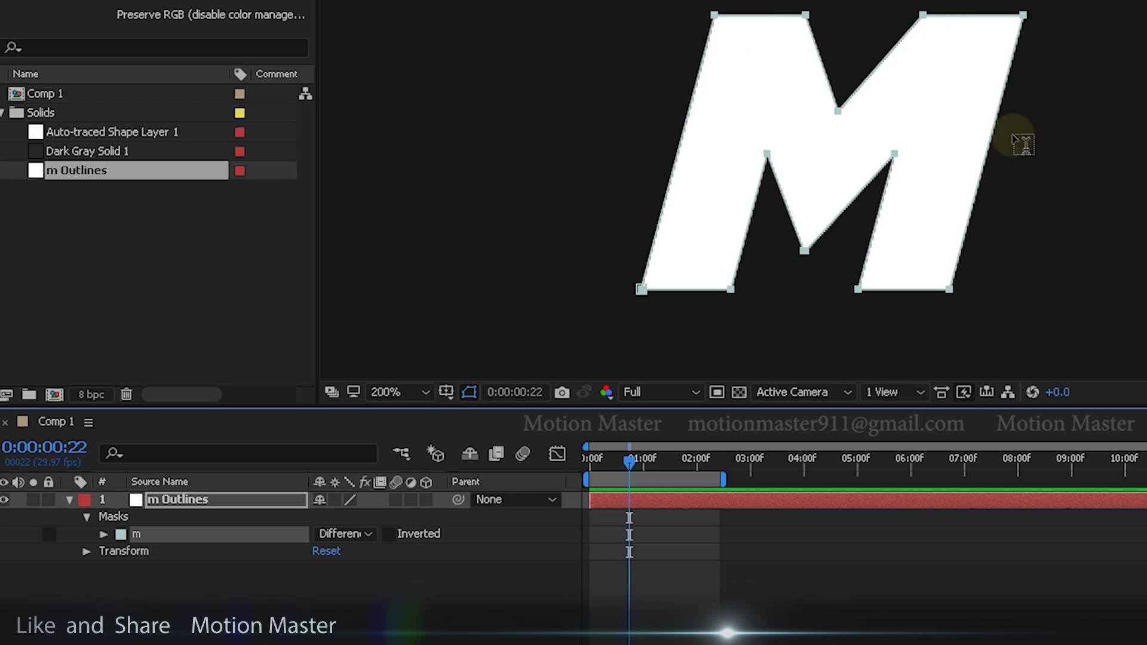
# Delete the m Outlines layer and add a new dark gray solid layer of 1280 x 720 px
pyautogui.click(202, 500)
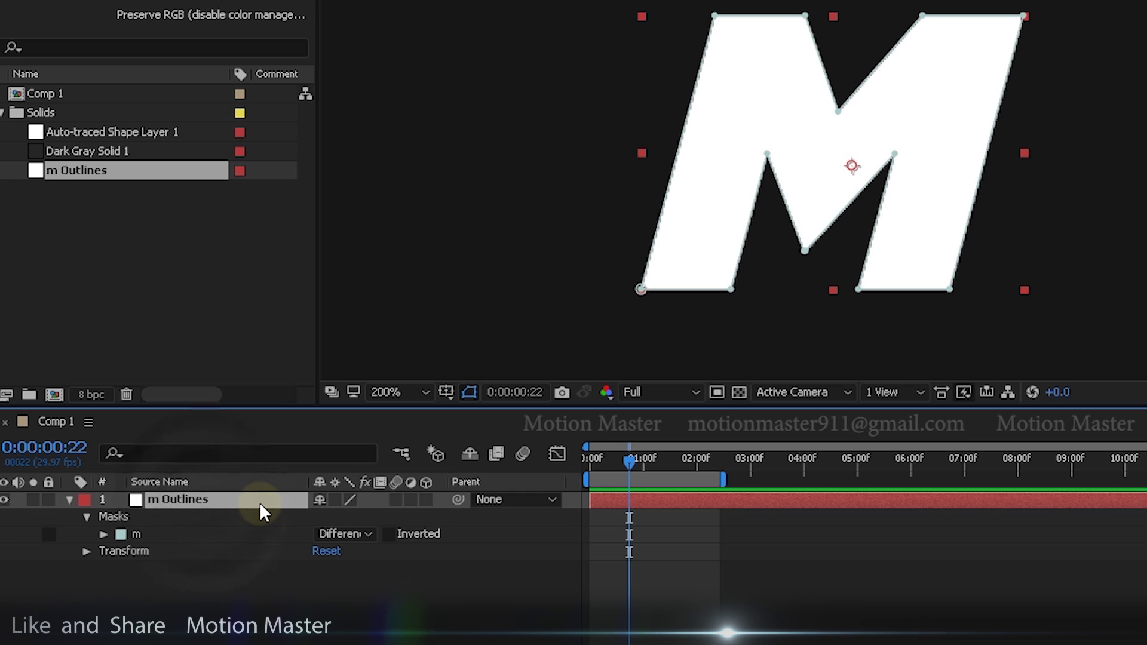
pyautogui.press('Delete')
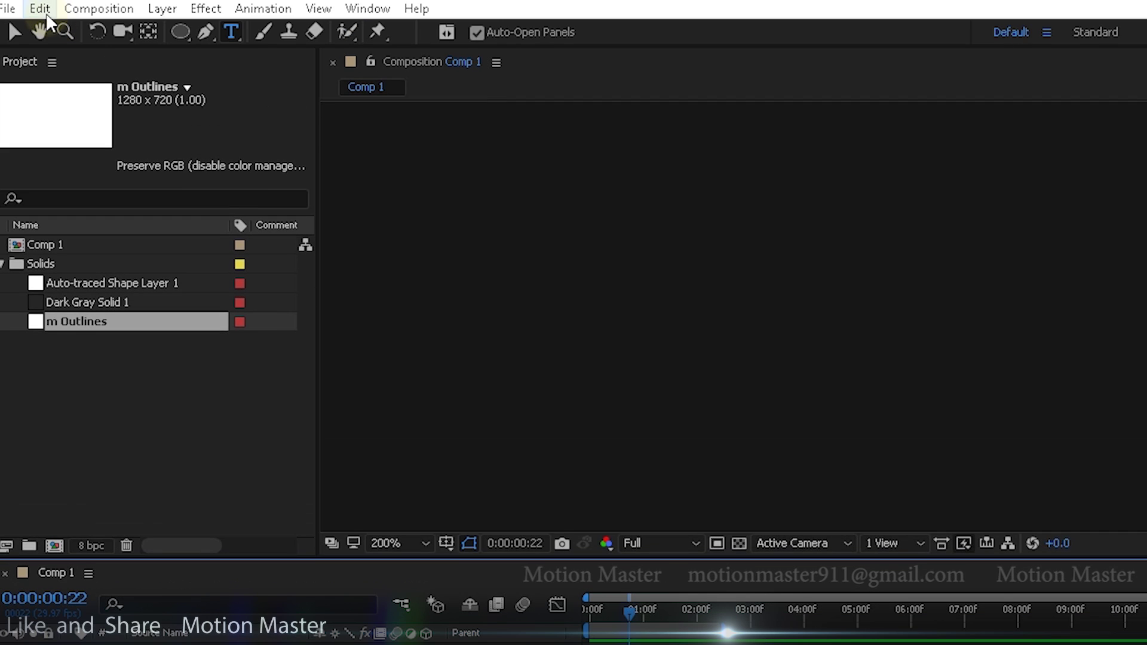
pyautogui.click(158, 9)
pyautogui.moveTo(481, 37)
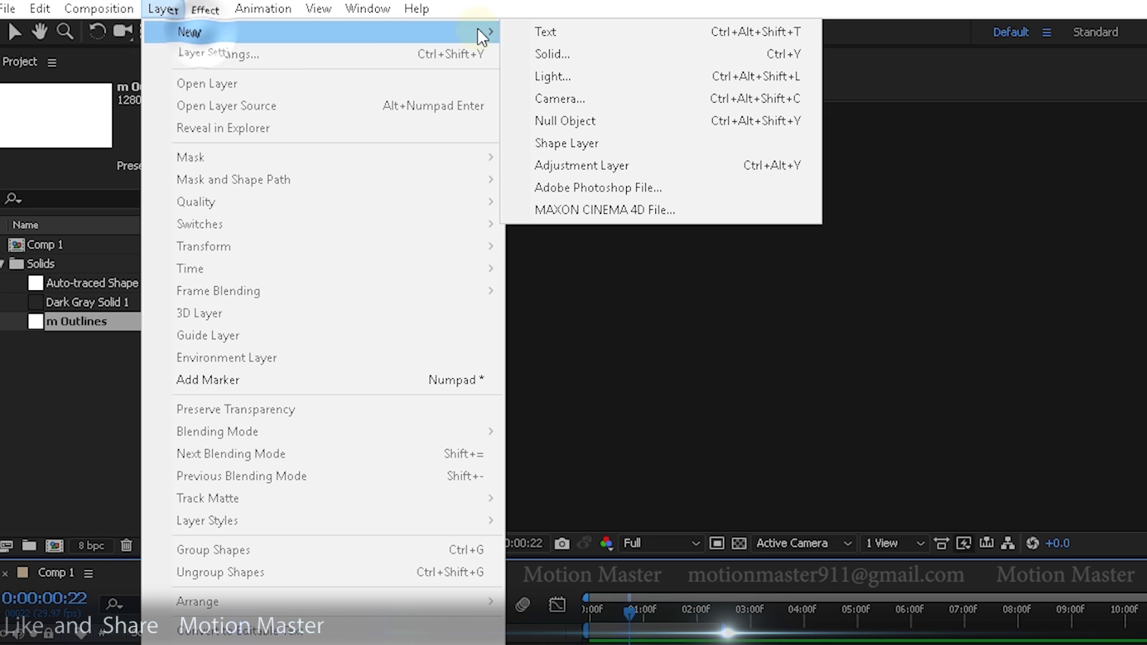
pyautogui.click(577, 53)
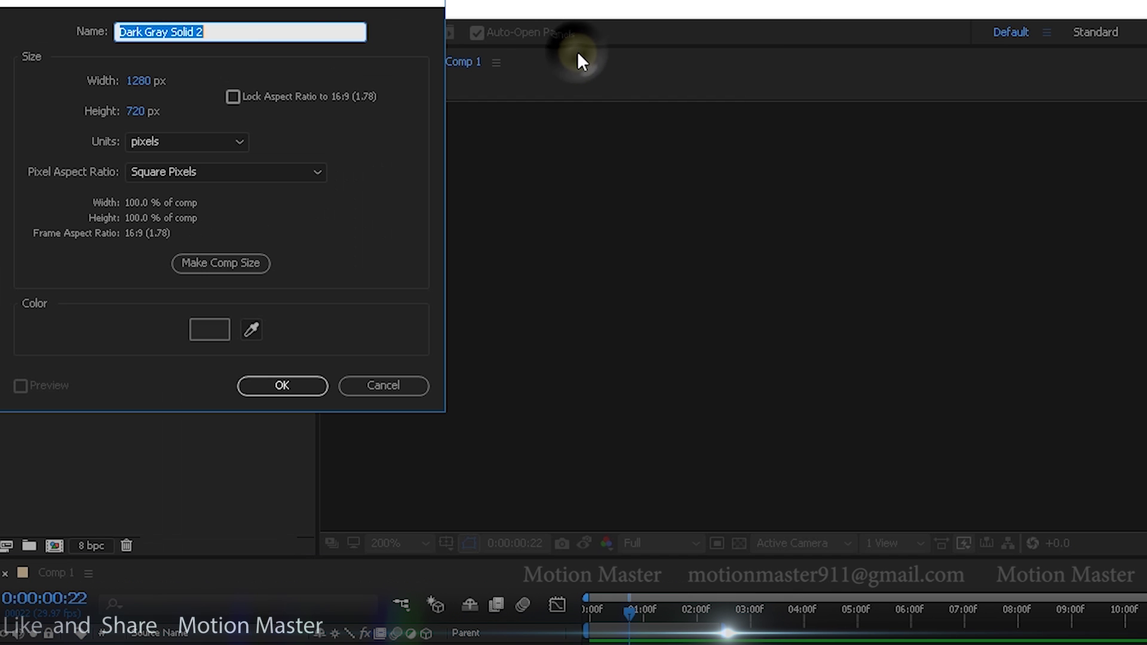
pyautogui.click(282, 385)
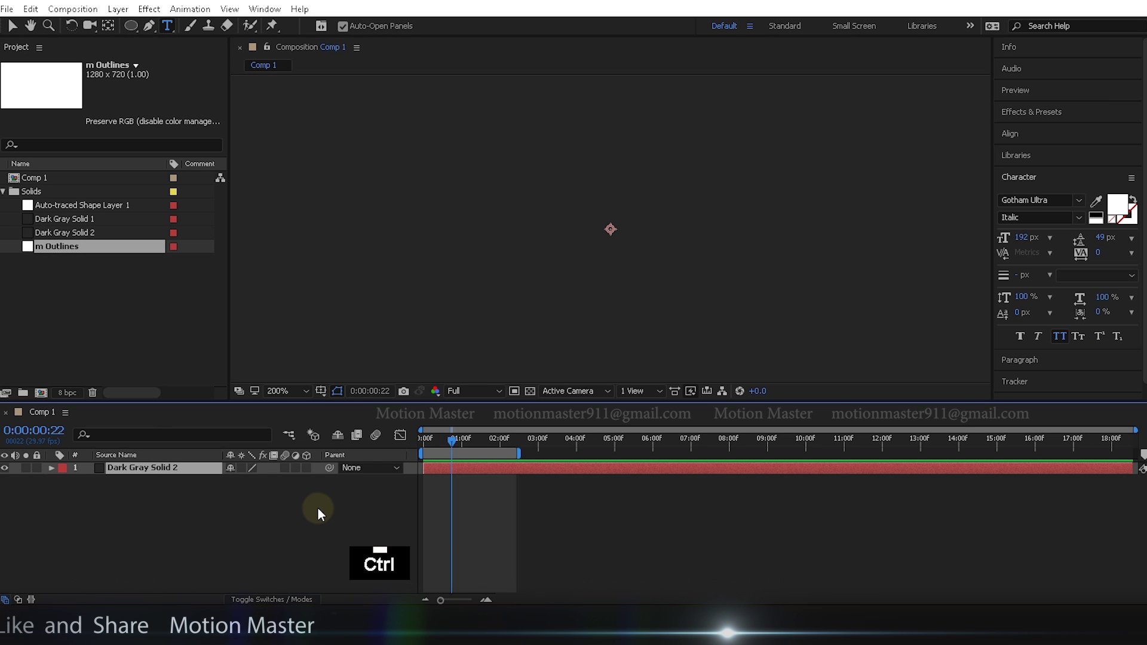
# Add a new mask covering the whole Dark Gray Solid 2 layer and select Mask 1 in its mask list
pyautogui.hotkey('ctrl', 'shift', 'n')
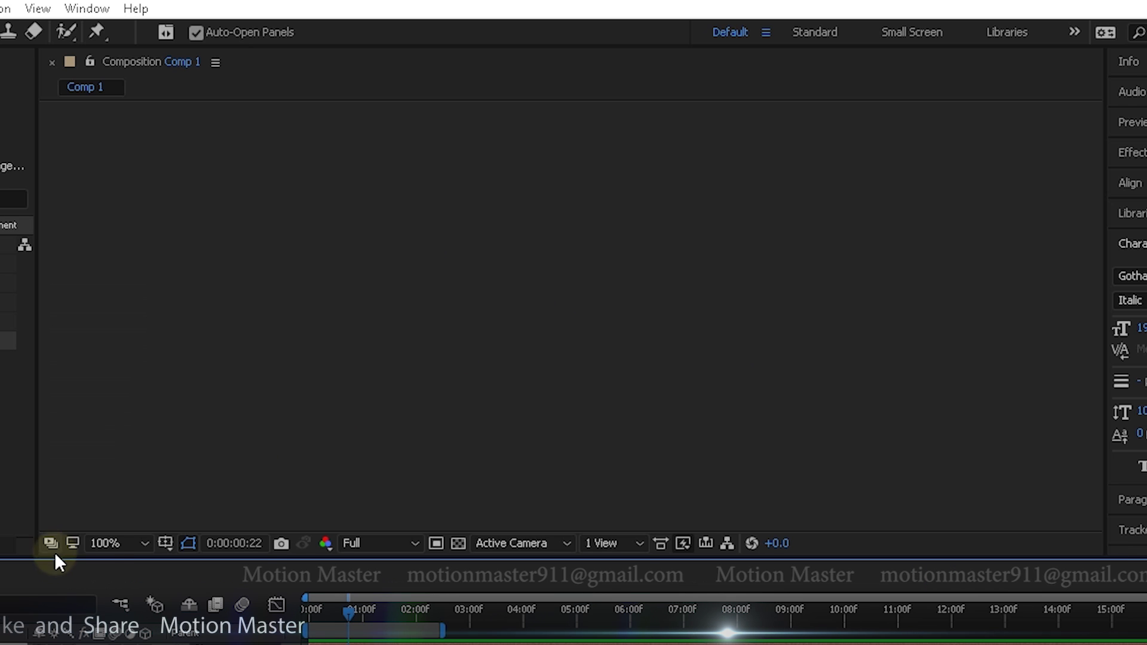
pyautogui.press(',')
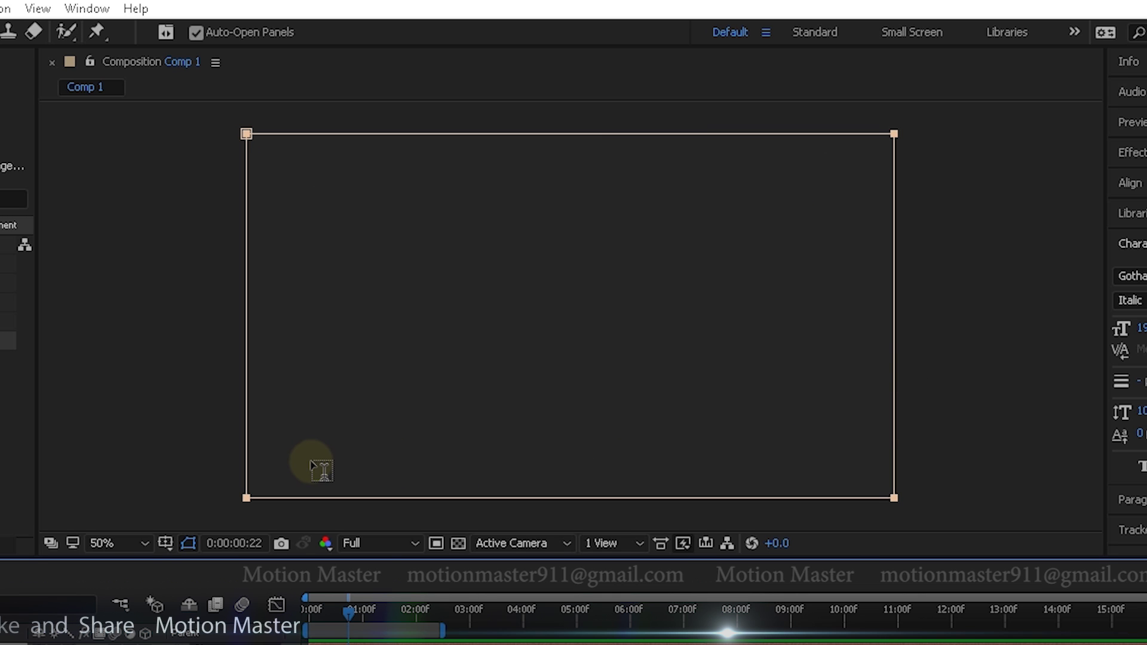
pyautogui.click(194, 505)
pyautogui.click(169, 468)
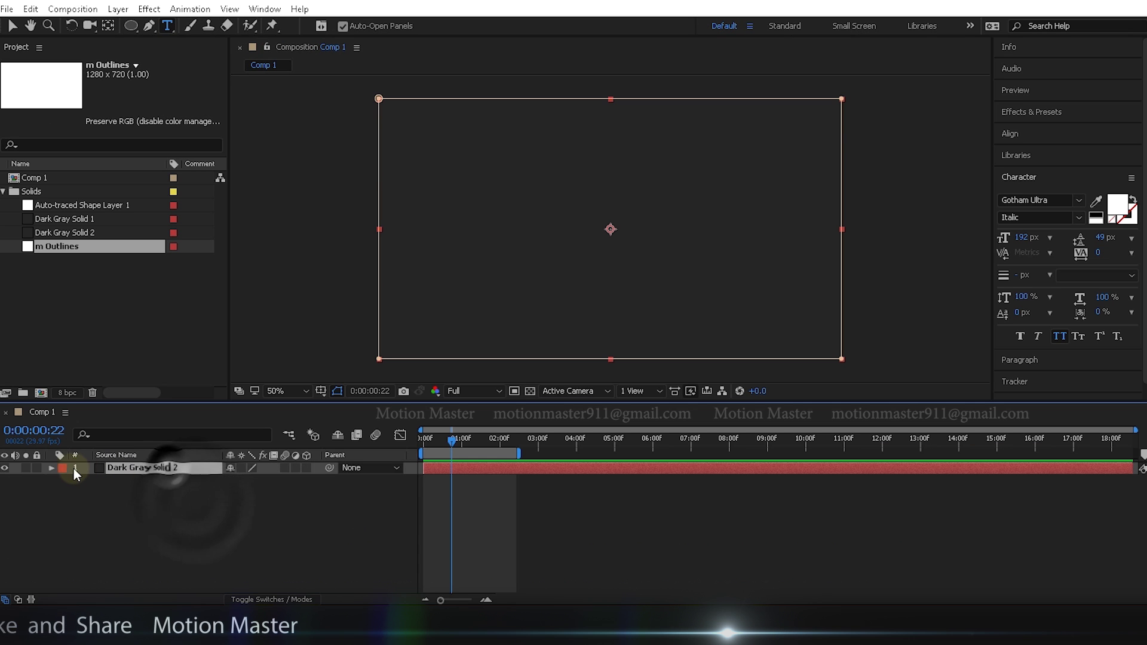
pyautogui.click(51, 467)
pyautogui.click(65, 480)
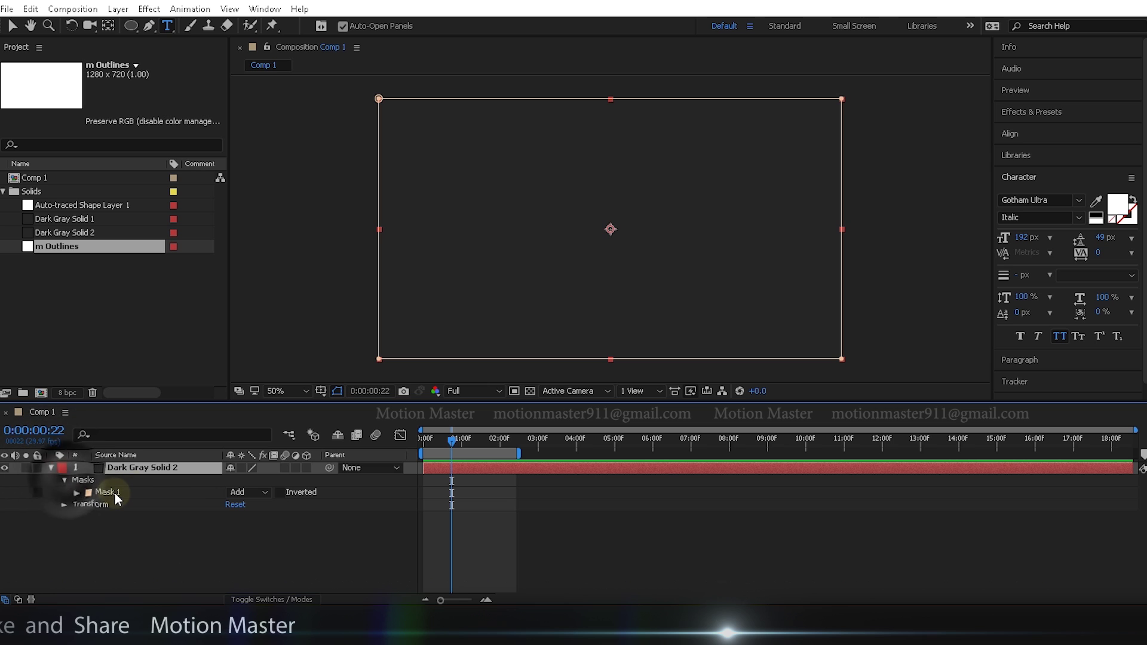
pyautogui.click(116, 496)
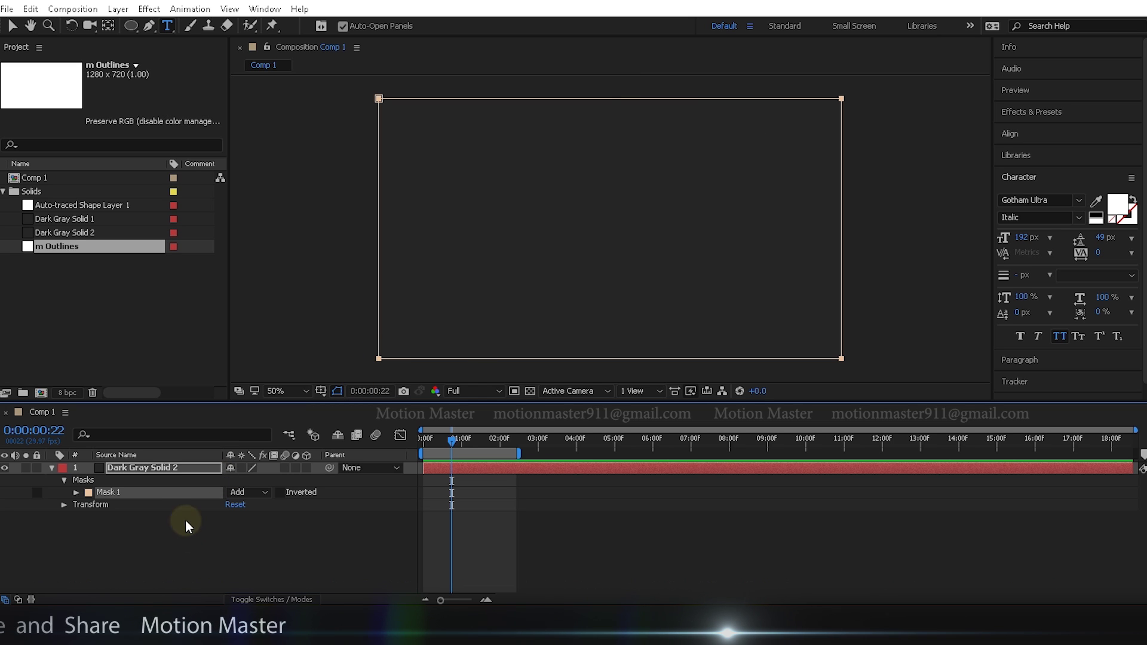
# Review the New Mask command for the Dark Gray Solid 2 layer and delete that layer
pyautogui.rightClick(167, 476)
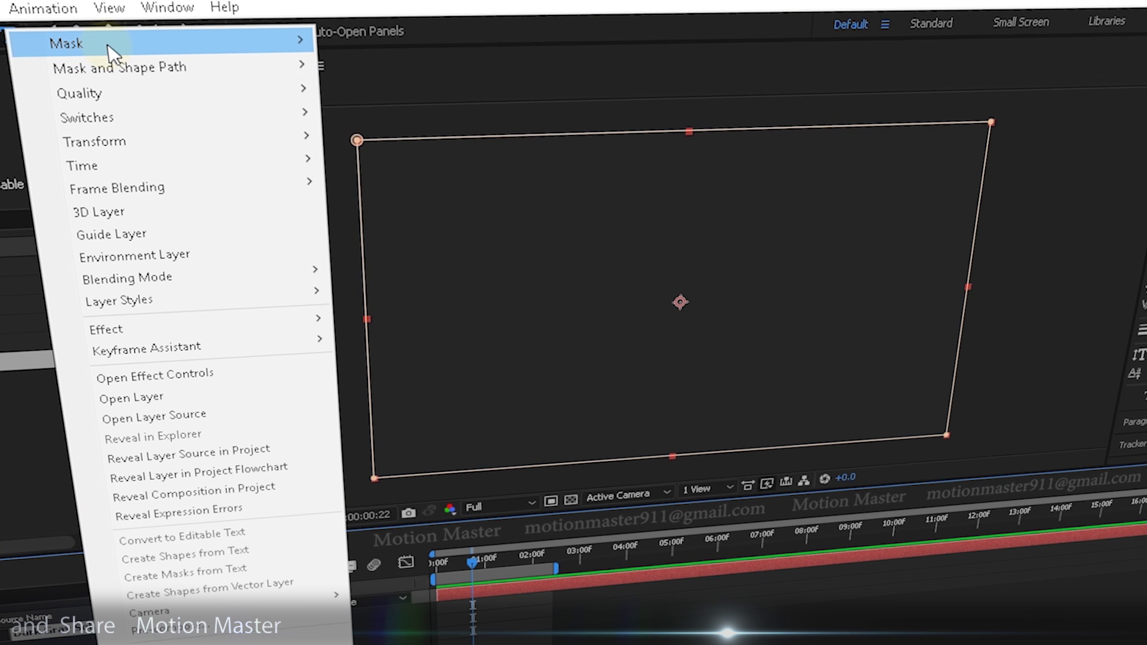
pyautogui.moveTo(213, 33)
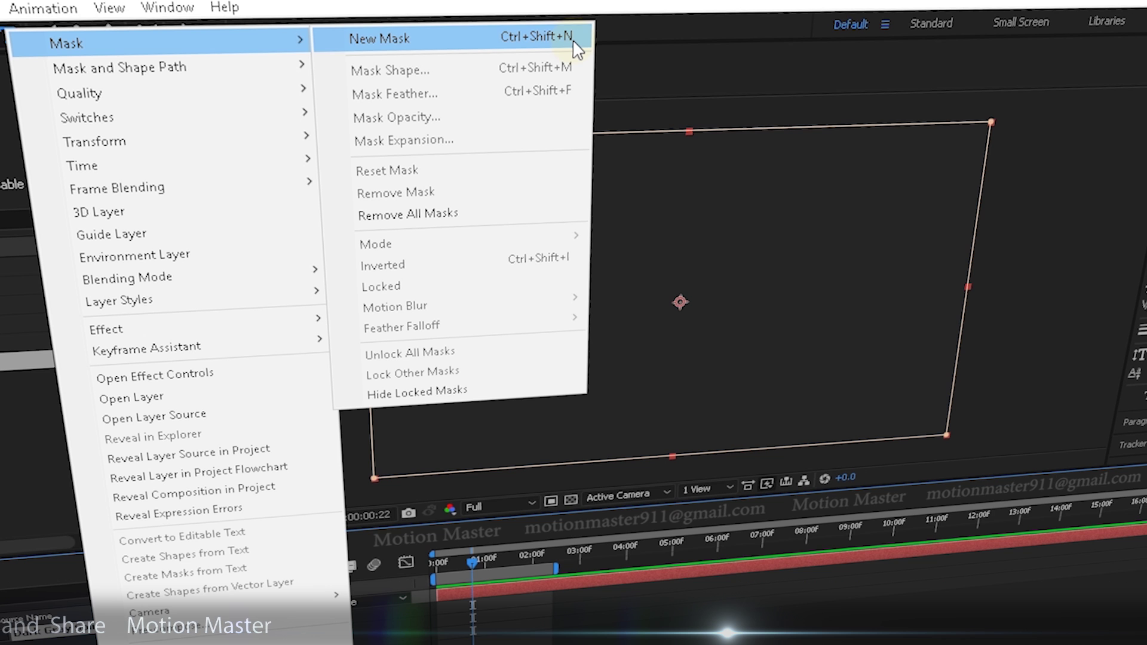
pyautogui.click(383, 264)
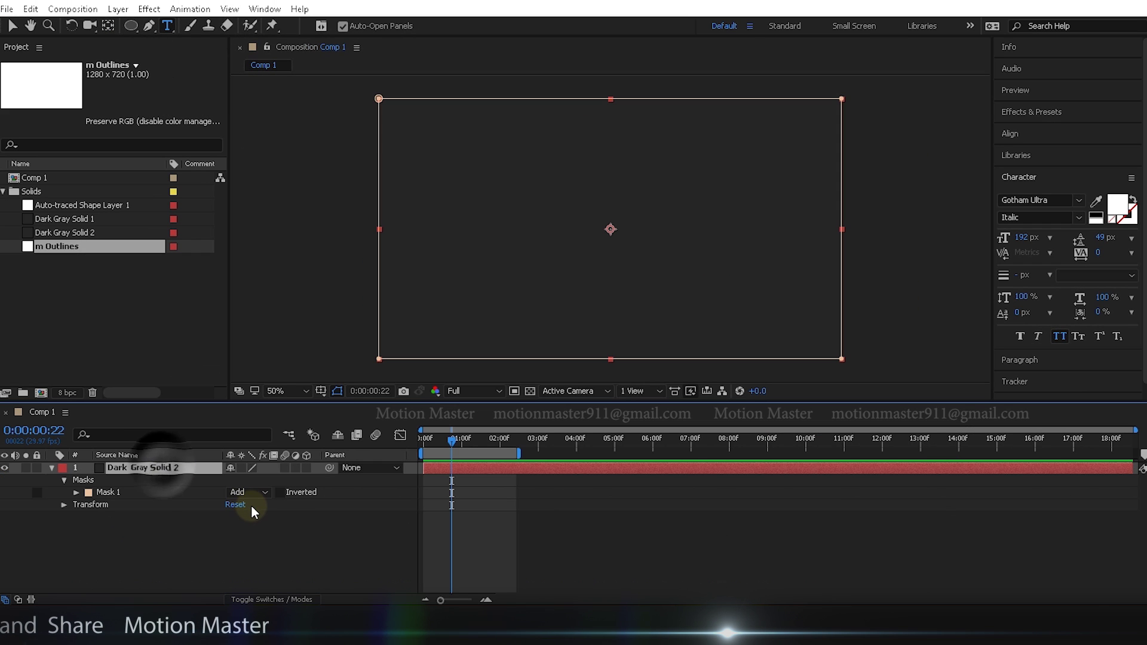
pyautogui.press('Delete')
# Draw a small blue circle with the Ellipse Tool, add a new mask to its shape layer and reveal Mask 1
pyautogui.click(130, 26)
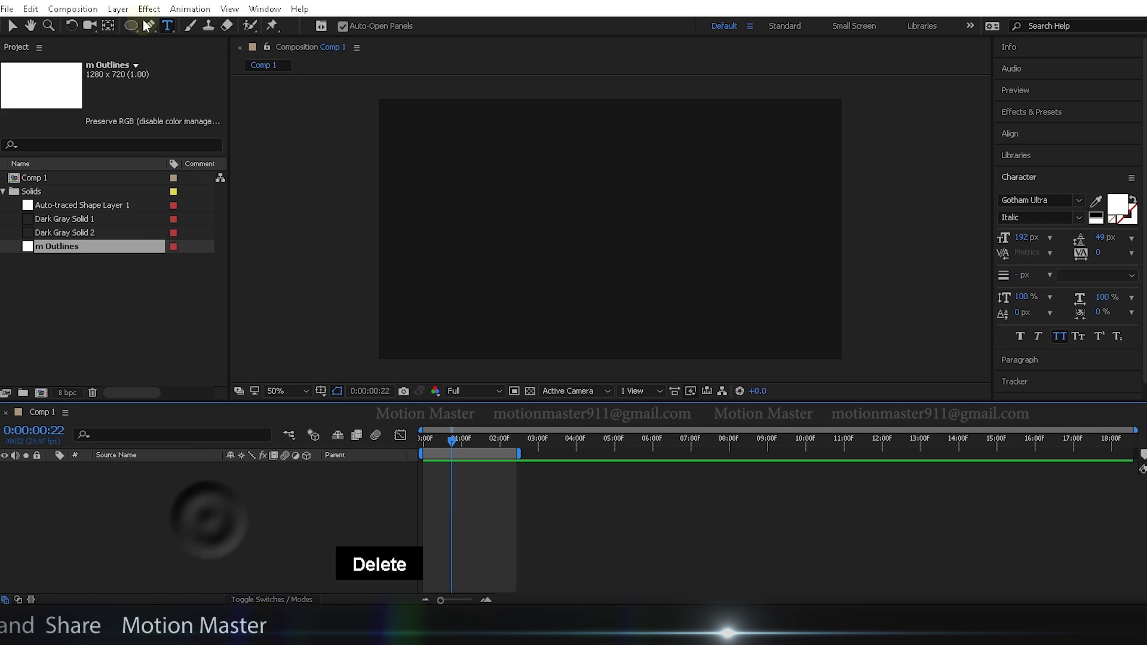
pyautogui.moveTo(580, 221); pyautogui.dragTo(624, 268)
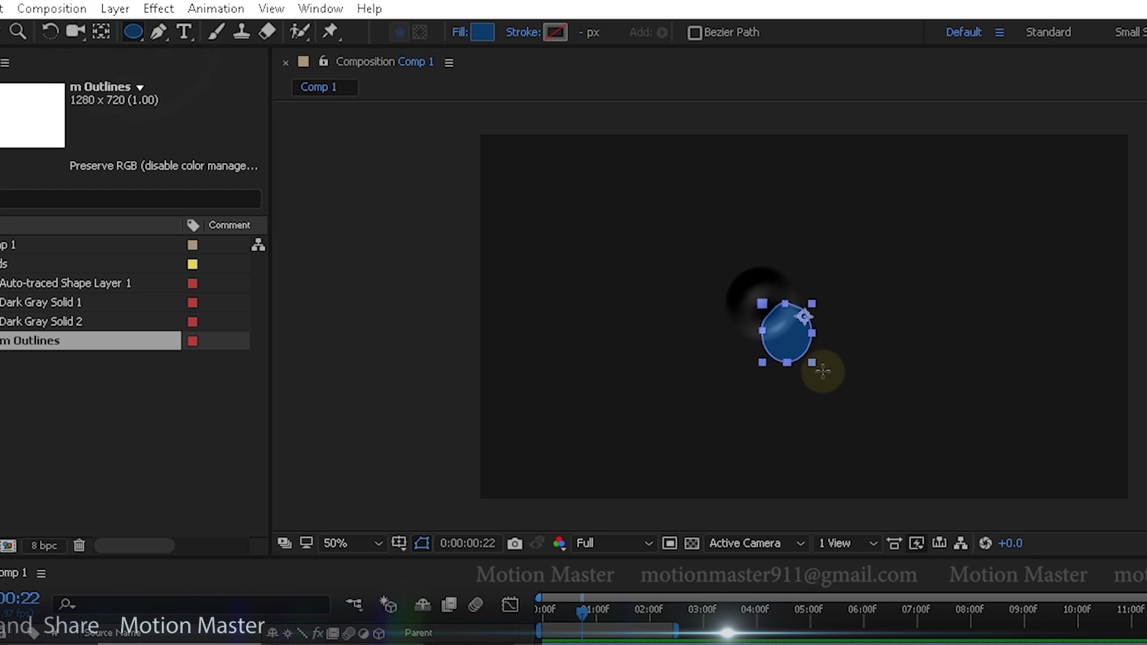
pyautogui.moveTo(823, 371); pyautogui.dragTo(849, 390)
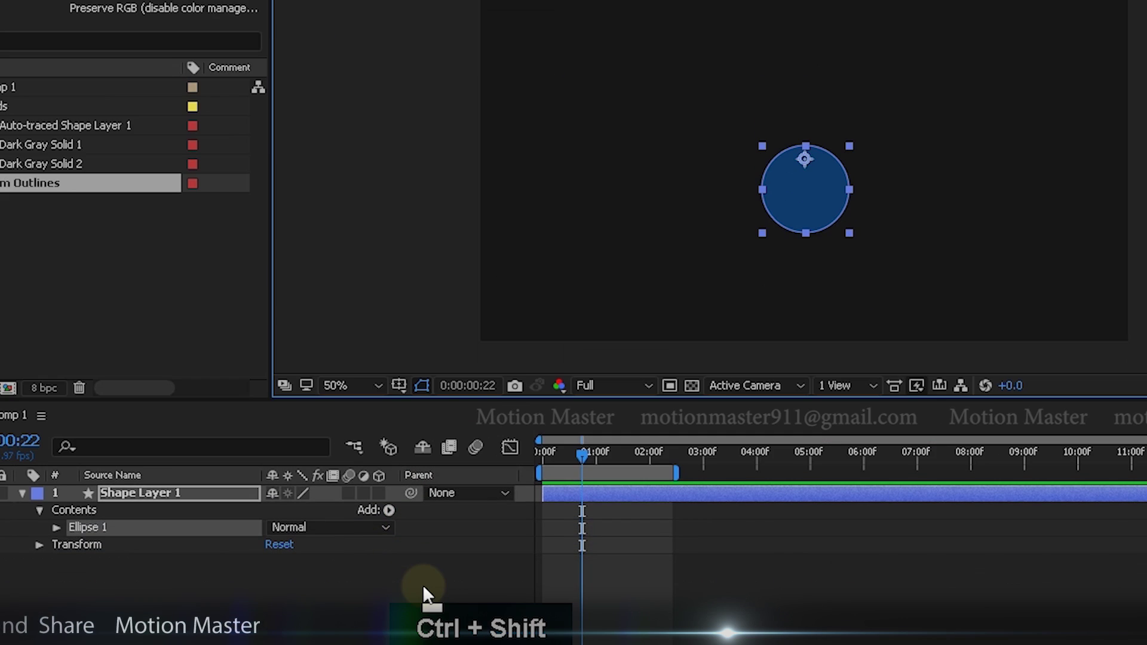
pyautogui.hotkey('ctrl', 'shift', 'n')
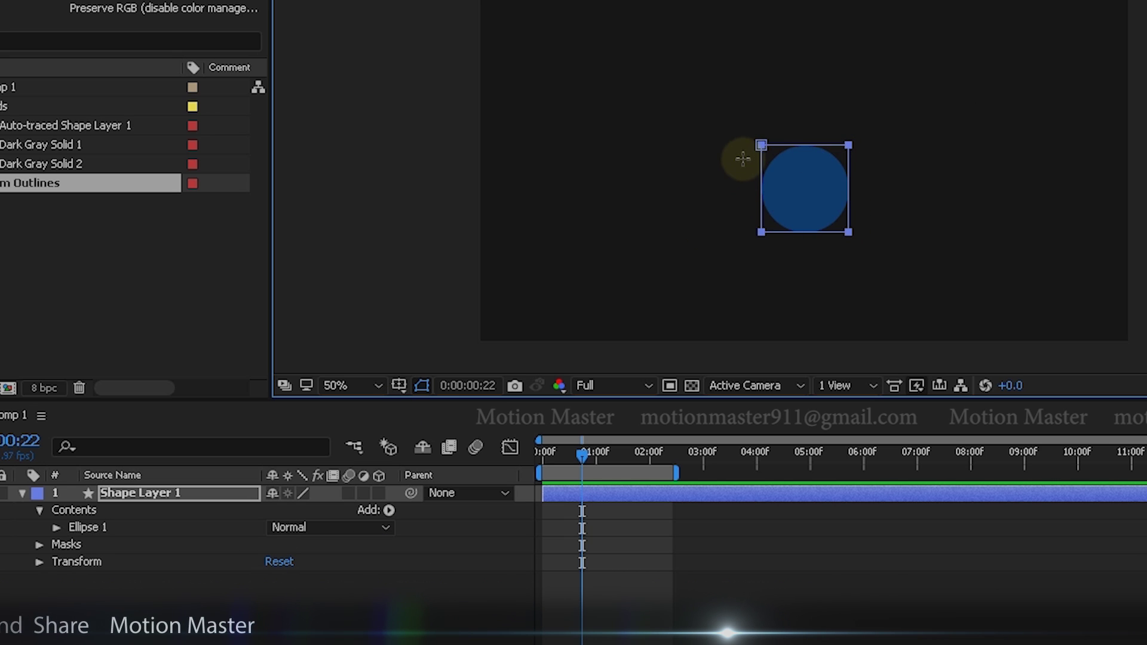
pyautogui.click(110, 533)
pyautogui.click(78, 543)
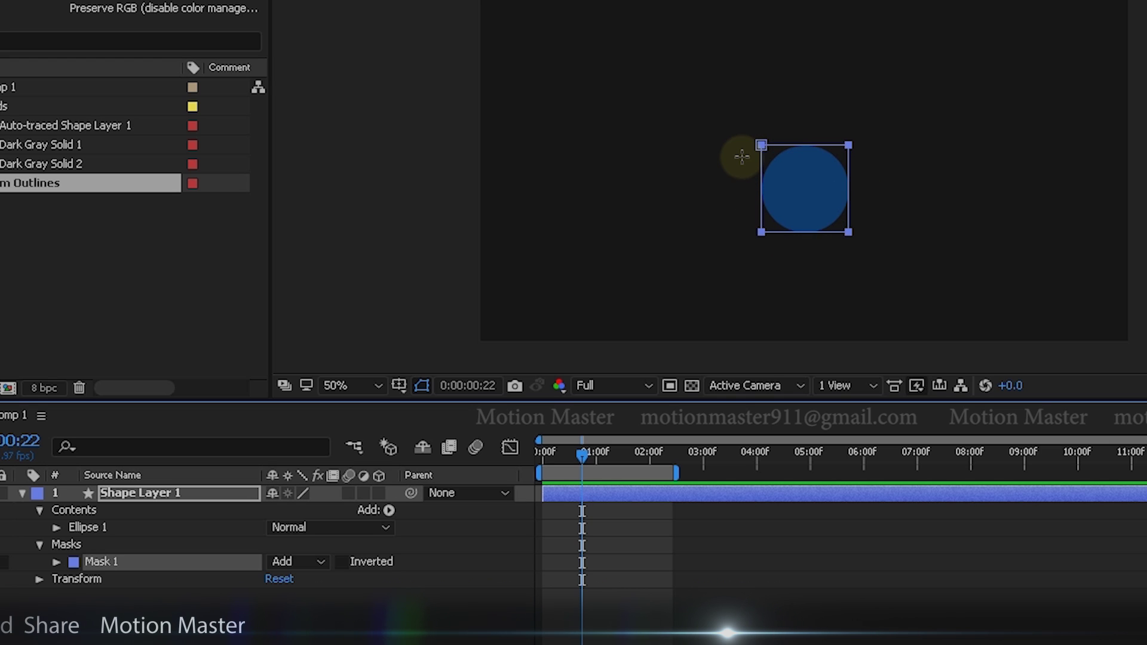
# Draw a blue hexagon beside the circle as a separate shape layer and add a new mask to it
pyautogui.click(288, 631)
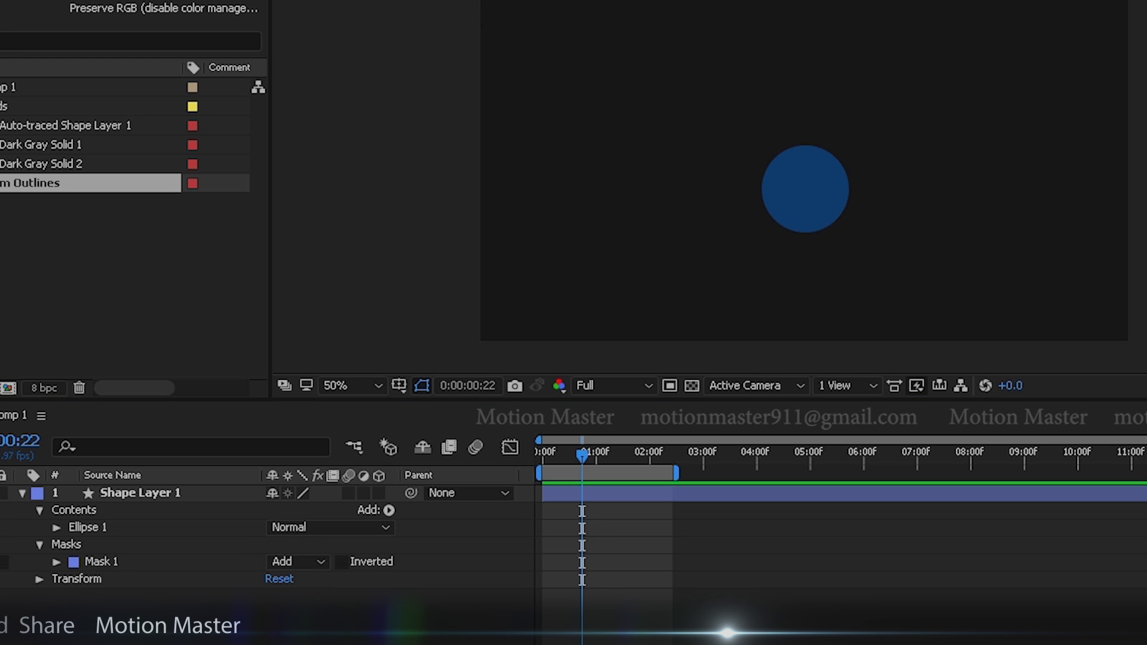
pyautogui.moveTo(989, 176); pyautogui.dragTo(1027, 233)
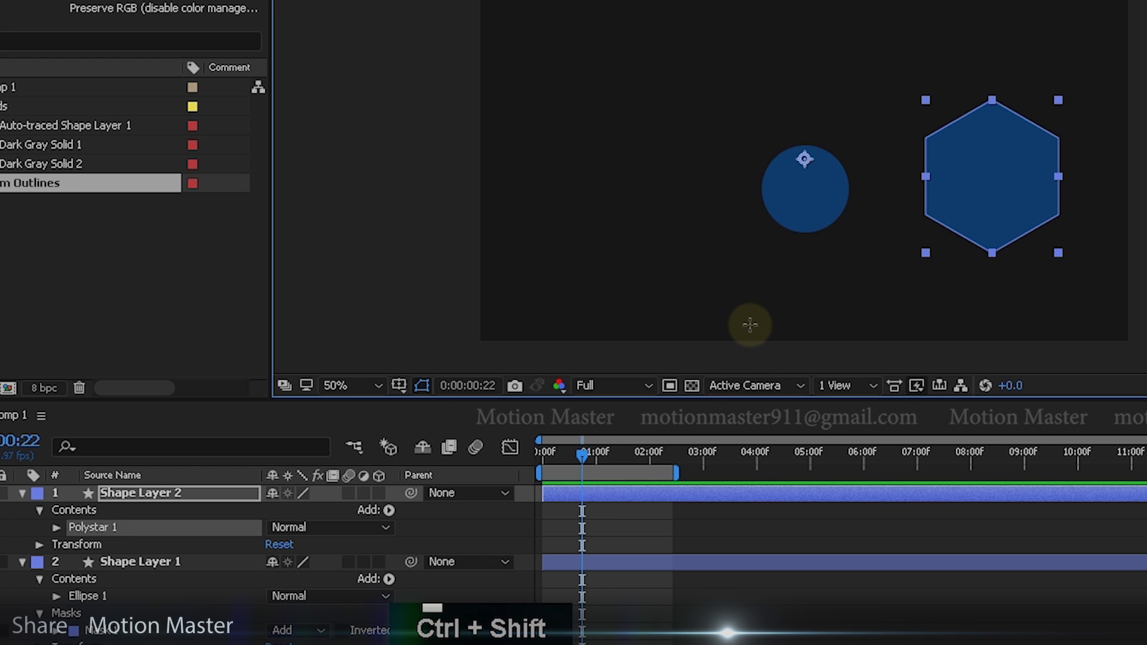
pyautogui.hotkey('ctrl', 'shift', 'n')
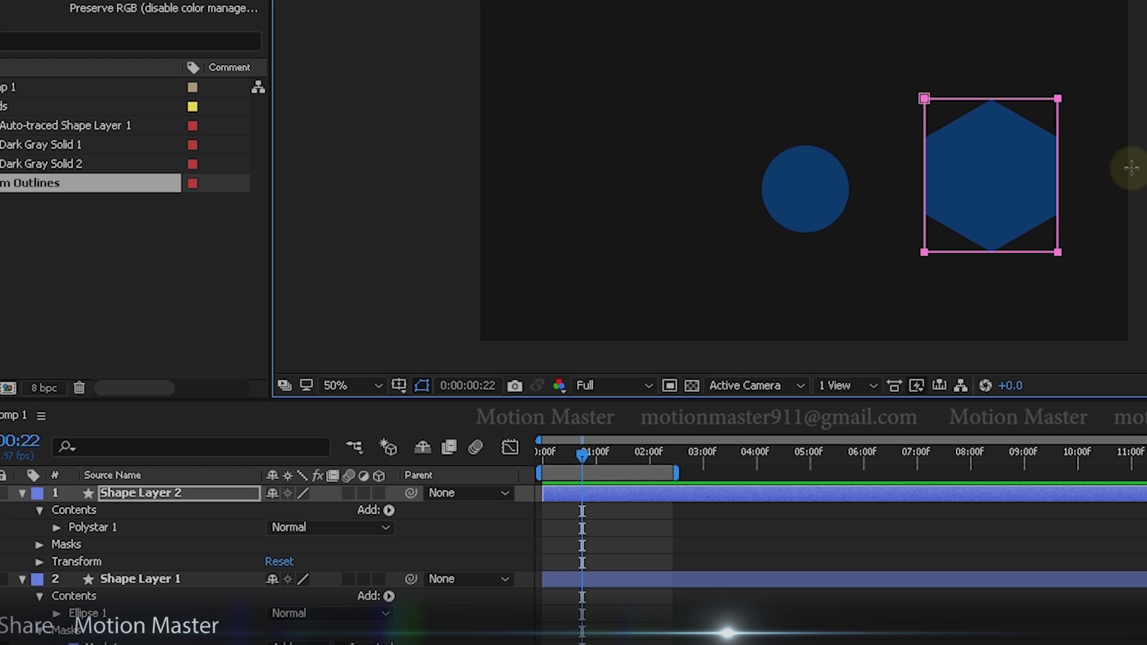
# Delete both the hexagon's and the circle's shape layers
pyautogui.click(180, 494)
pyautogui.press('Delete')
pyautogui.click(211, 496)
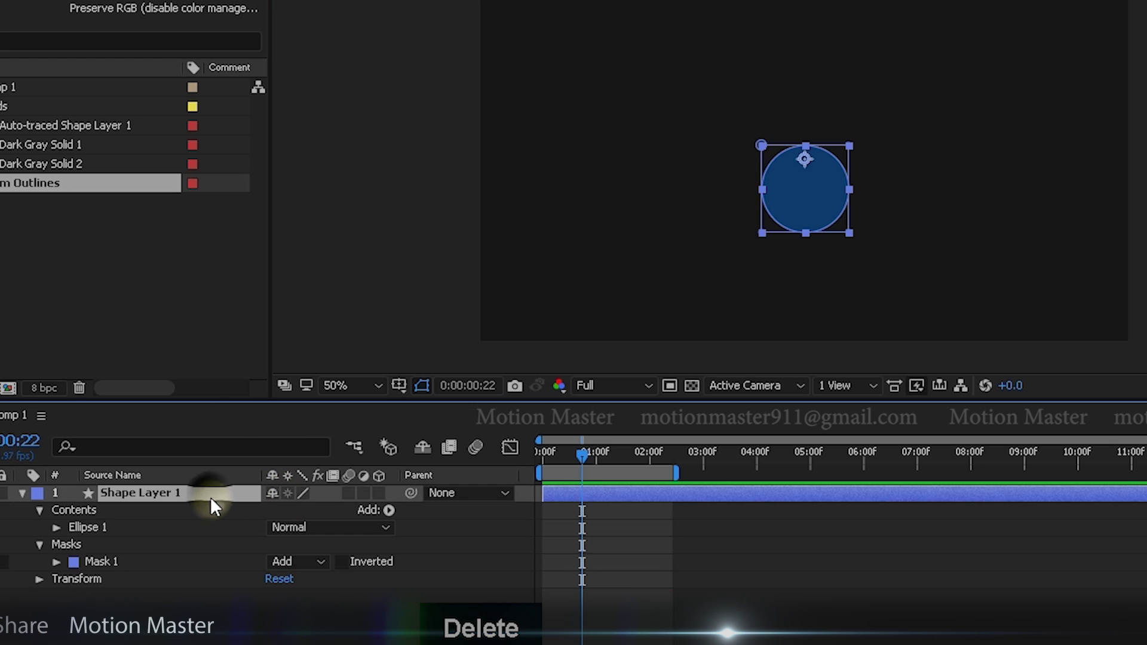
pyautogui.press('Delete')
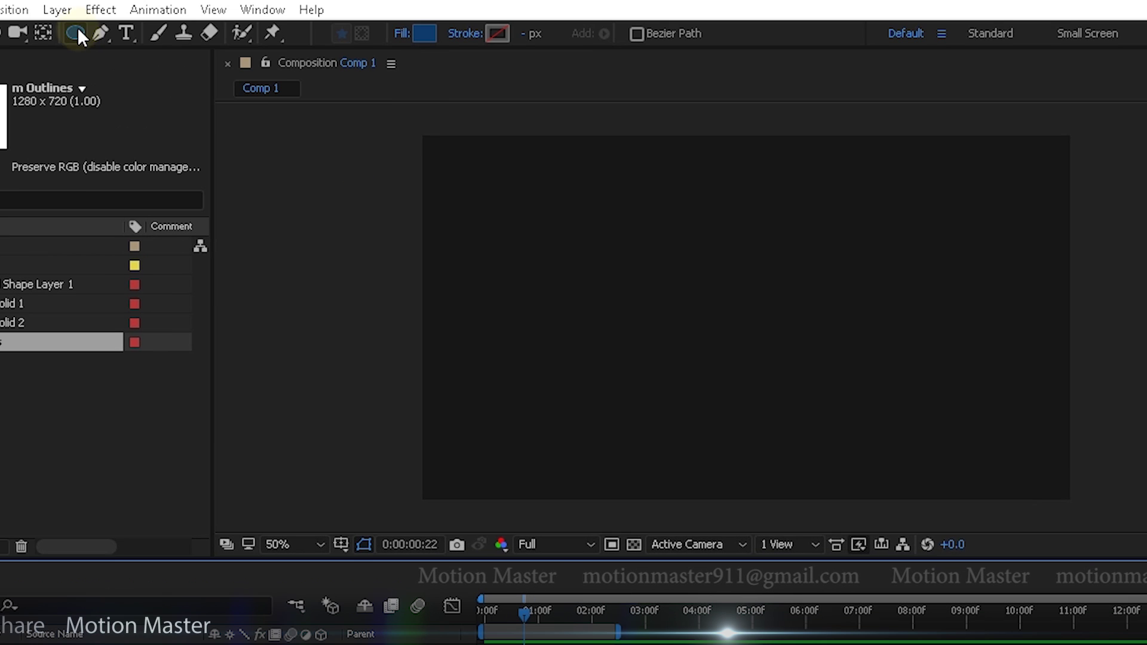
# Draw a wide blue rectangle with the Rectangle Tool across the composition, extending past both side edges
pyautogui.click(77, 27)
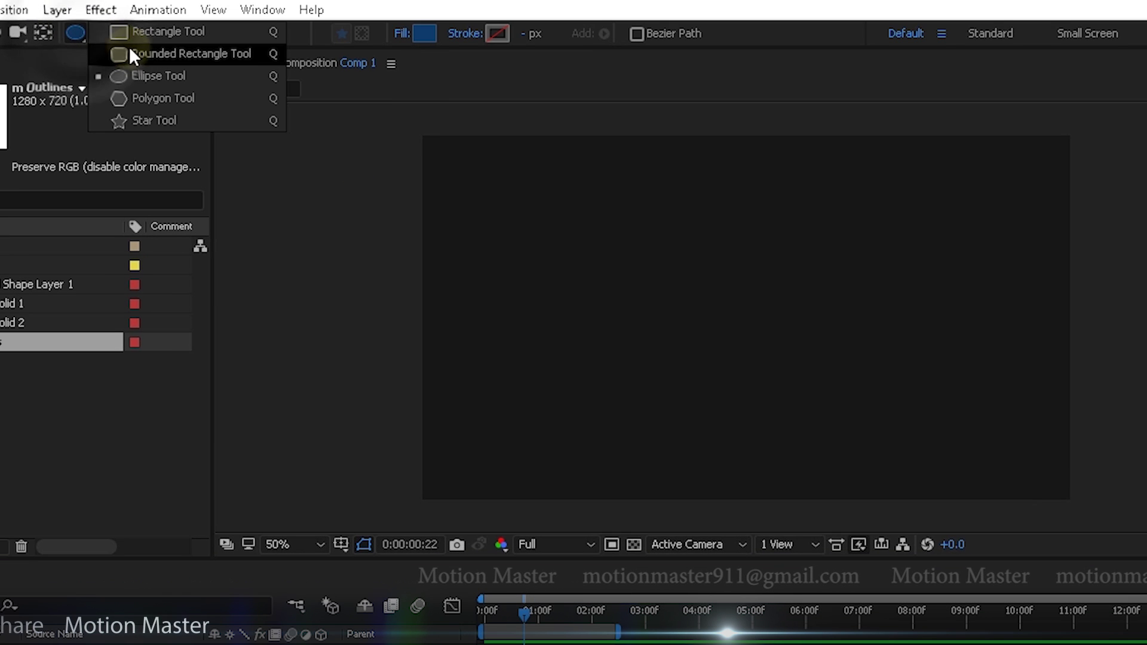
pyautogui.click(150, 37)
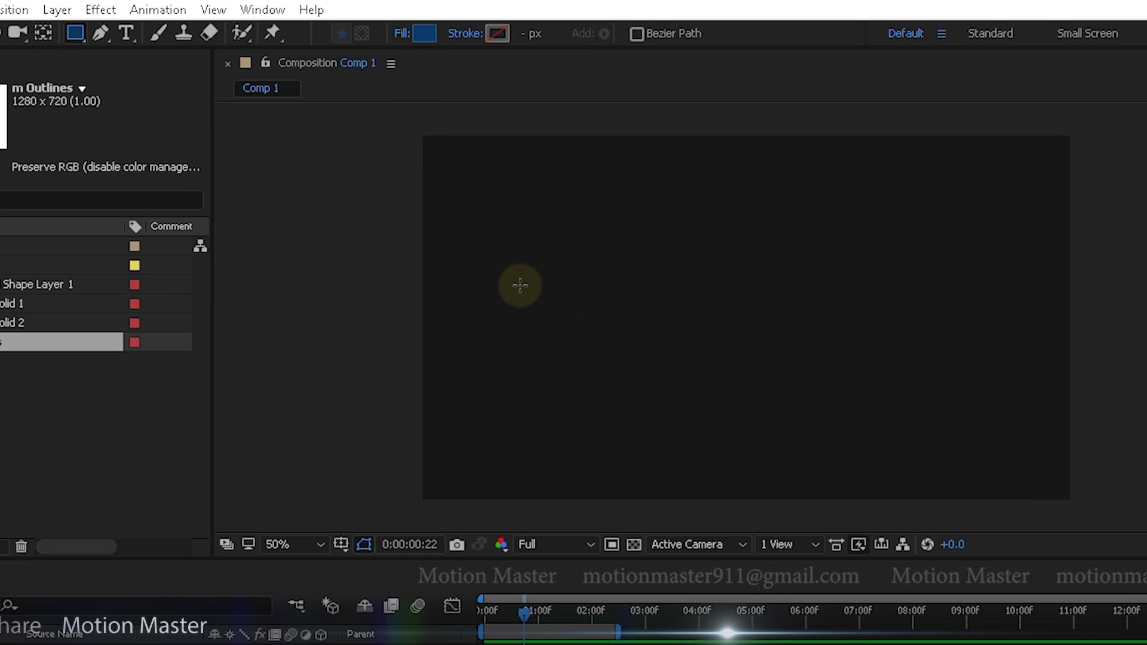
pyautogui.moveTo(259, 285)
pyautogui.mouseDown()
pyautogui.moveTo(328, 305)
pyautogui.moveTo(871, 358)
pyautogui.moveTo(1146, 413)
pyautogui.mouseUp()
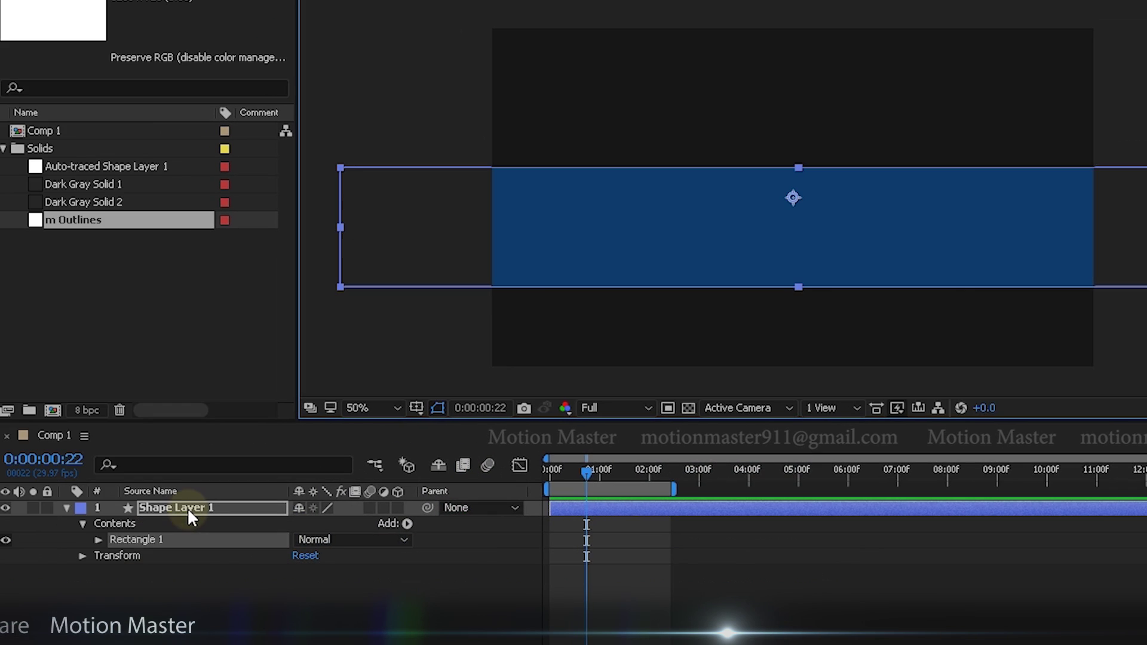
# Draw a circular mask on Shape Layer 1 with the Ellipse Tool, overlapping the upper edge of the rectangle
pyautogui.click(189, 507)
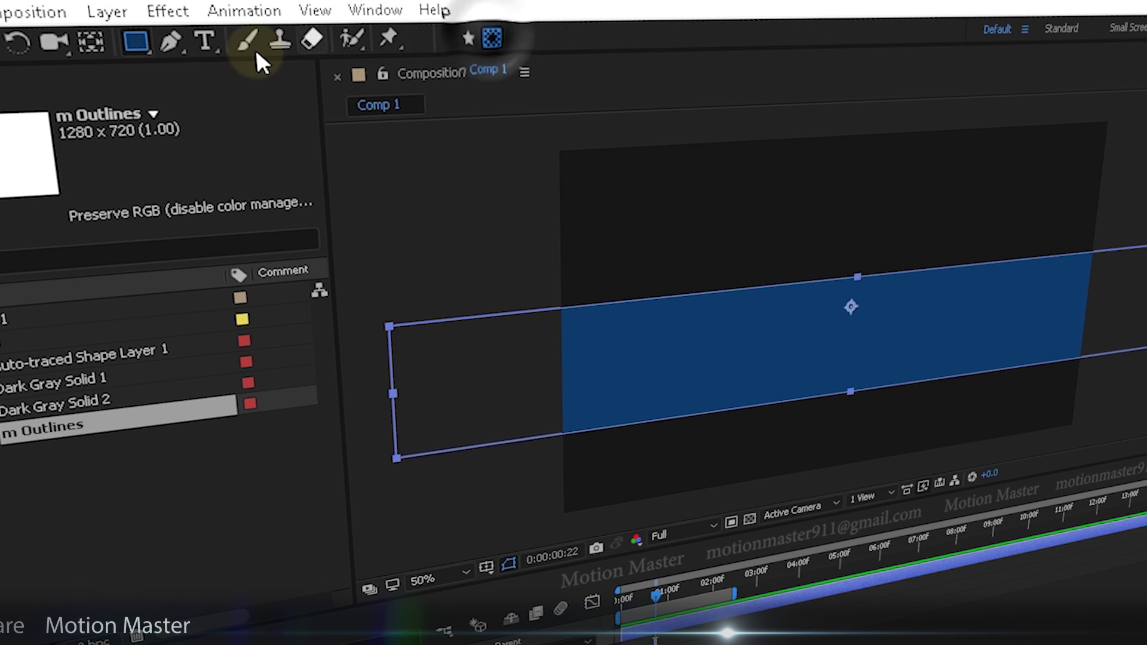
pyautogui.click(135, 39)
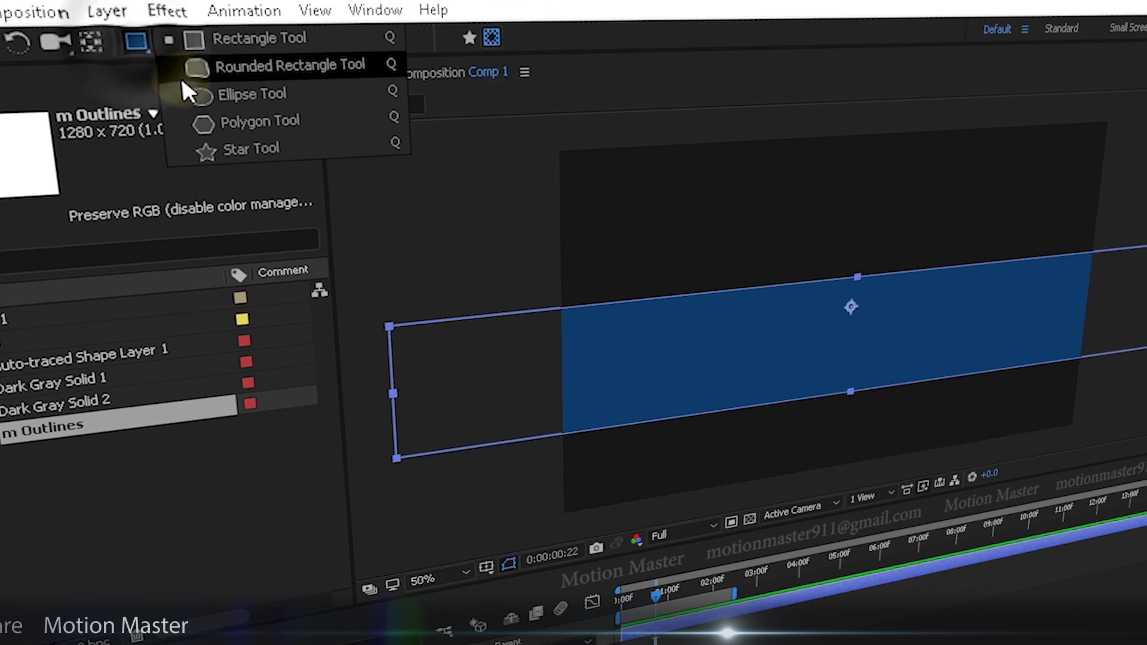
pyautogui.click(236, 93)
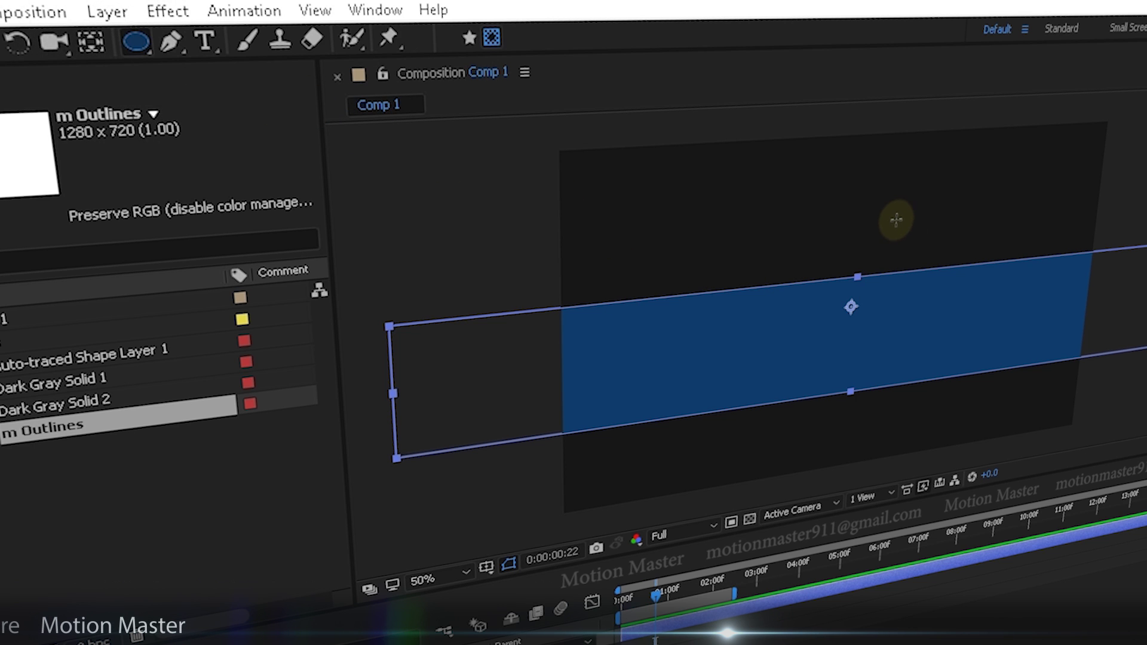
pyautogui.moveTo(885, 231); pyautogui.dragTo(1010, 376)
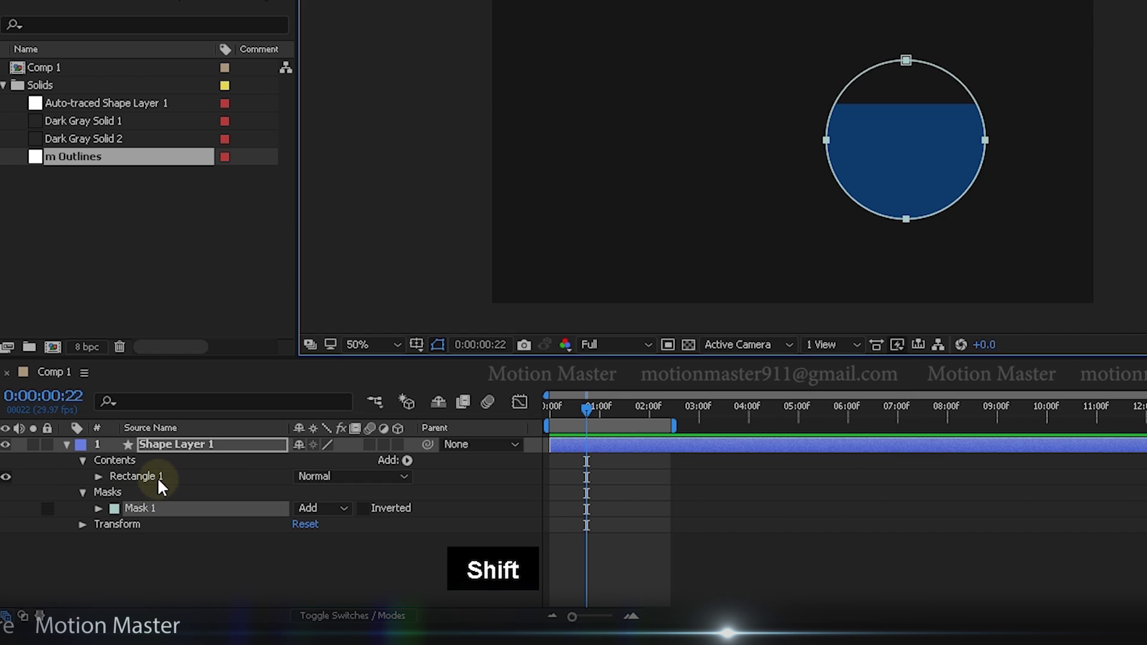
# Add a Zig Zag operator to Rectangle 1 and expand its properties
pyautogui.click(166, 477)
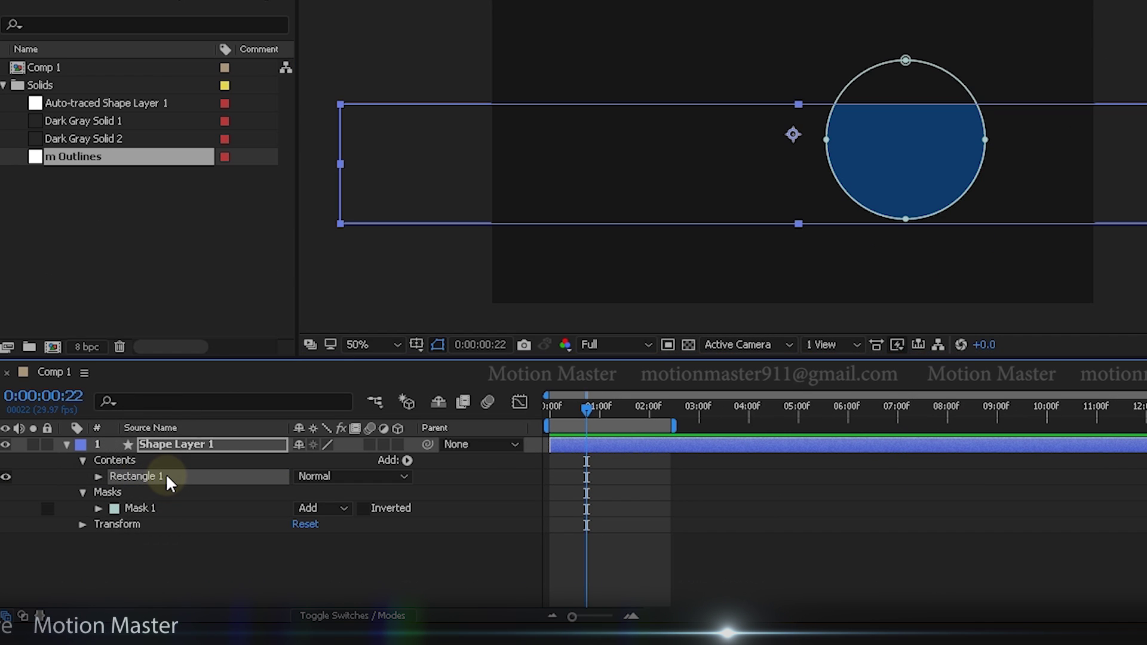
pyautogui.click(408, 460)
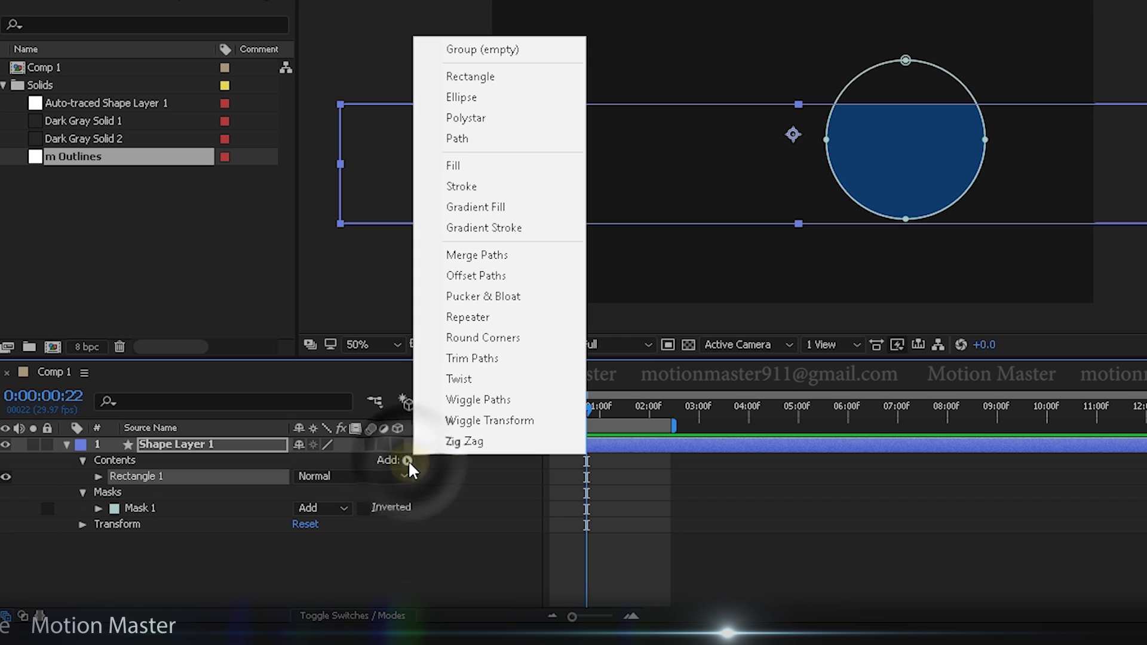
pyautogui.click(477, 444)
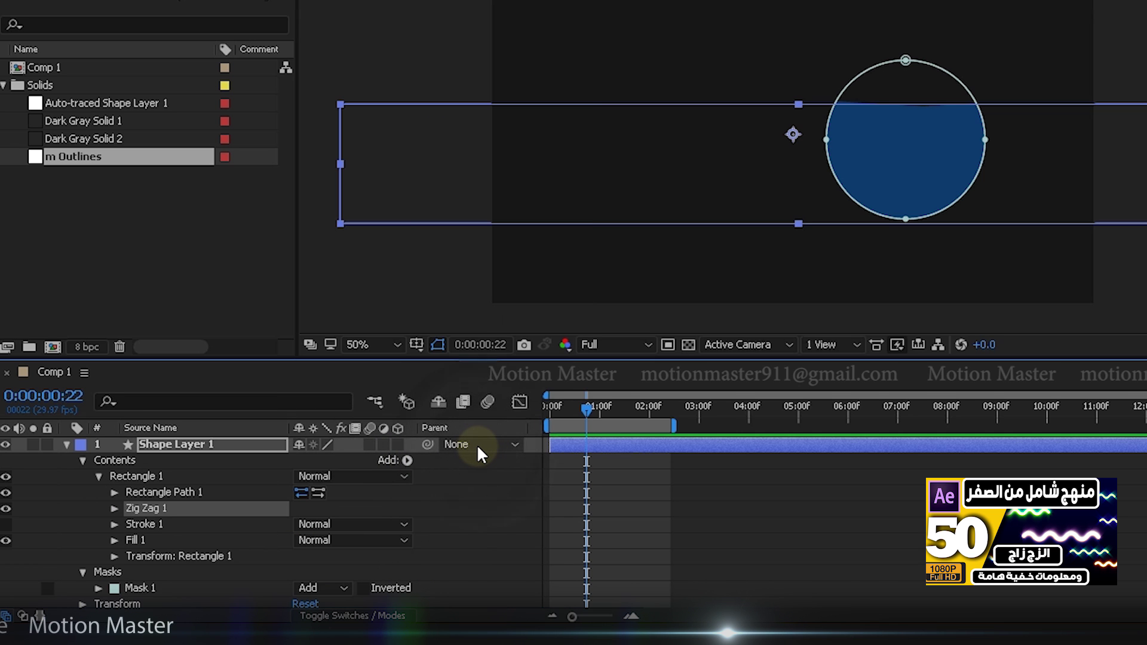
pyautogui.click(114, 508)
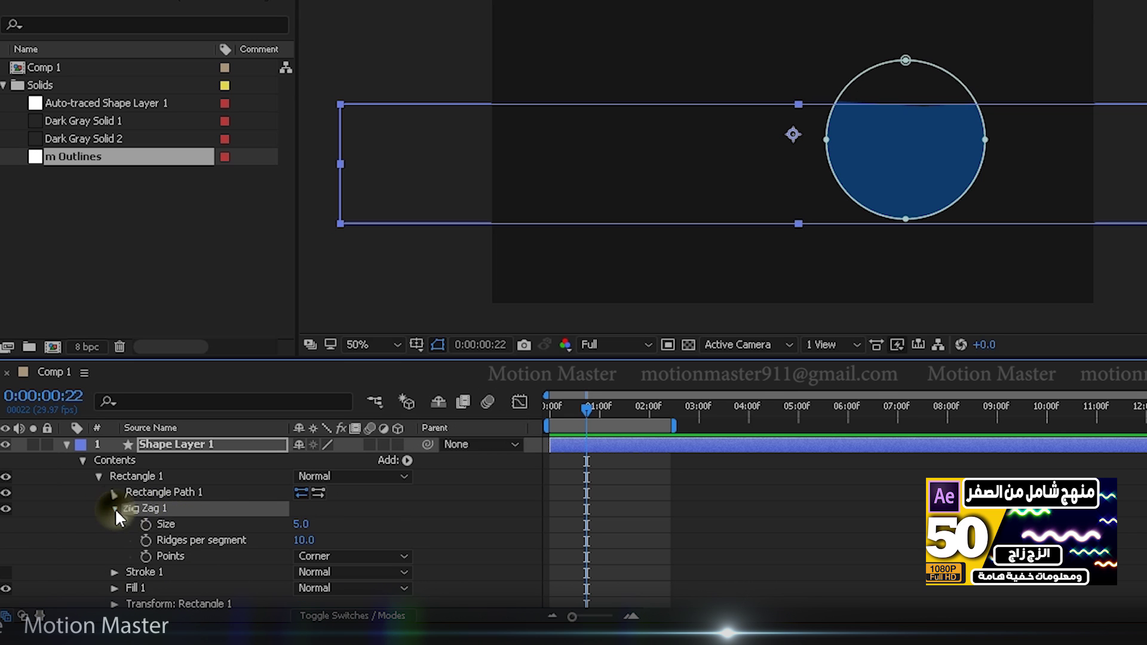
# Set the Zig Zag size to 36, ridges per segment to 7 and points to Smooth
pyautogui.moveTo(301, 524)
pyautogui.mouseDown()
pyautogui.moveTo(319, 524)
pyautogui.moveTo(305, 539)
pyautogui.mouseUp()
pyautogui.click(335, 556)
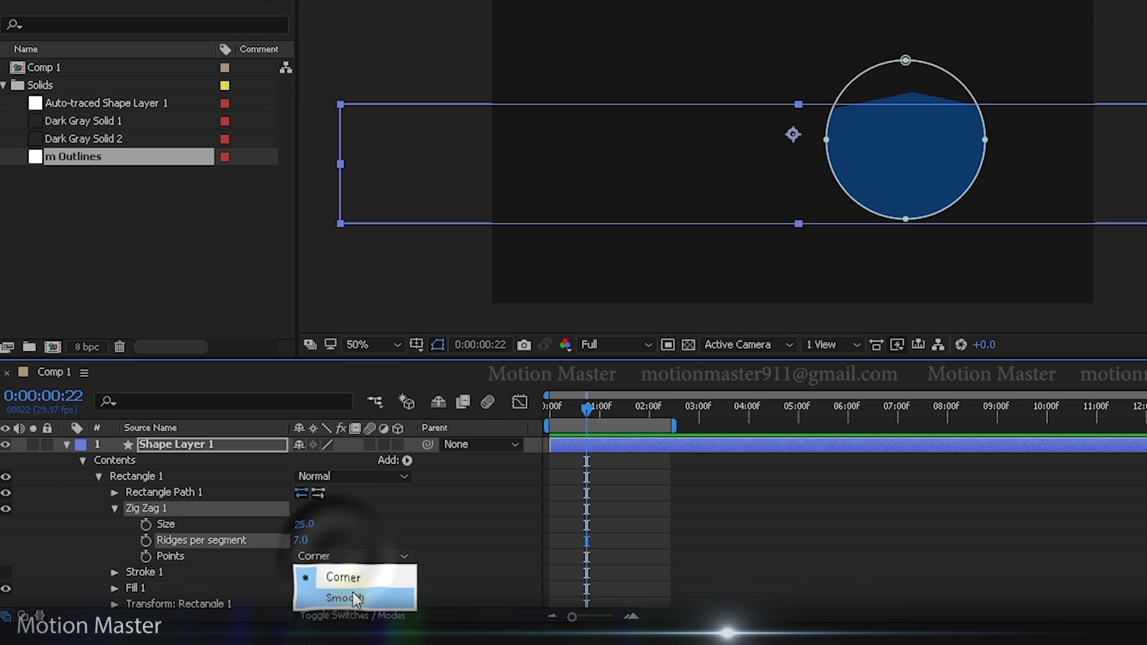
pyautogui.click(348, 598)
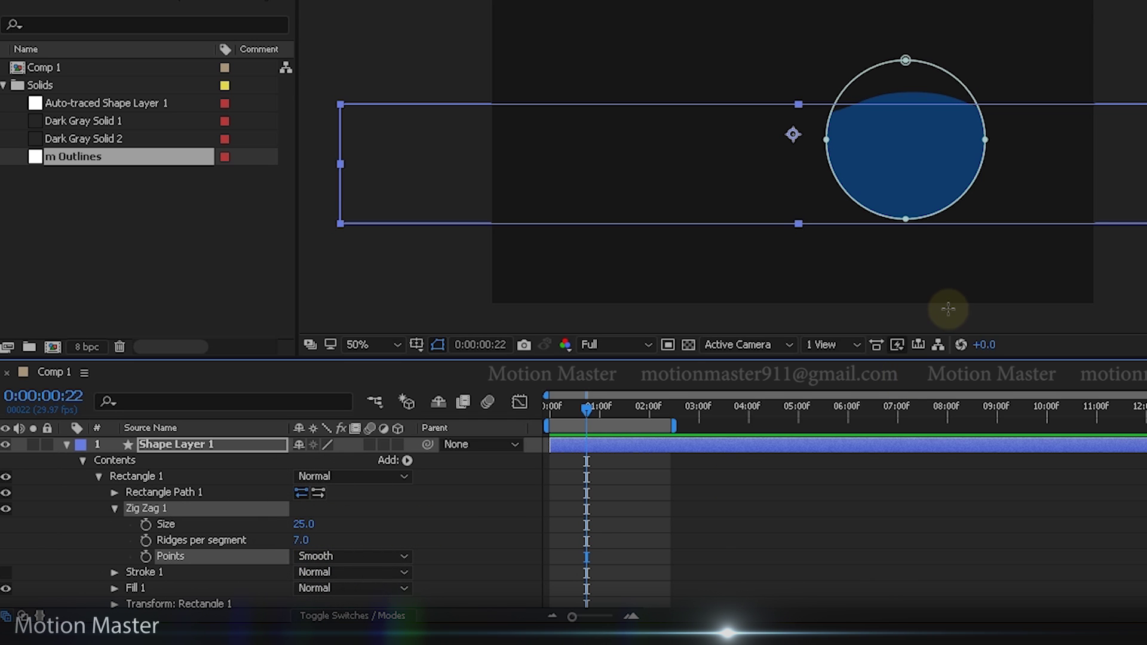
pyautogui.moveTo(303, 524); pyautogui.dragTo(311, 524)
# At 0:00:00:00, enable Position keyframing in Rectangle 1's transform and set the position to 1002, 63
pyautogui.moveTo(590, 409); pyautogui.dragTo(546, 419)
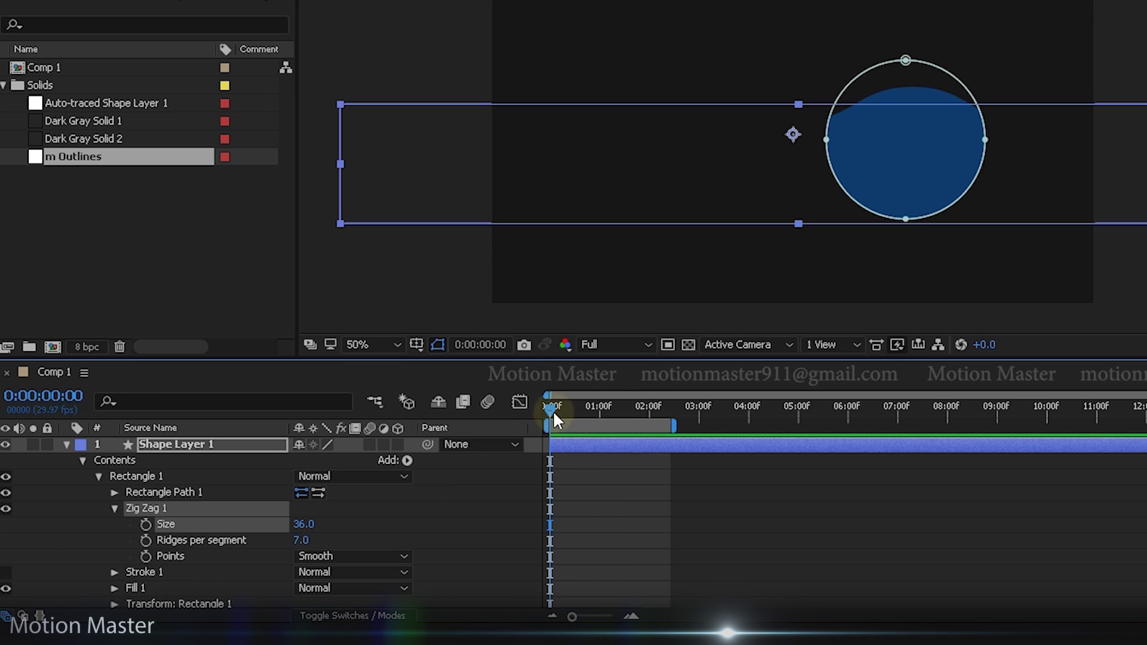
pyautogui.click(138, 476)
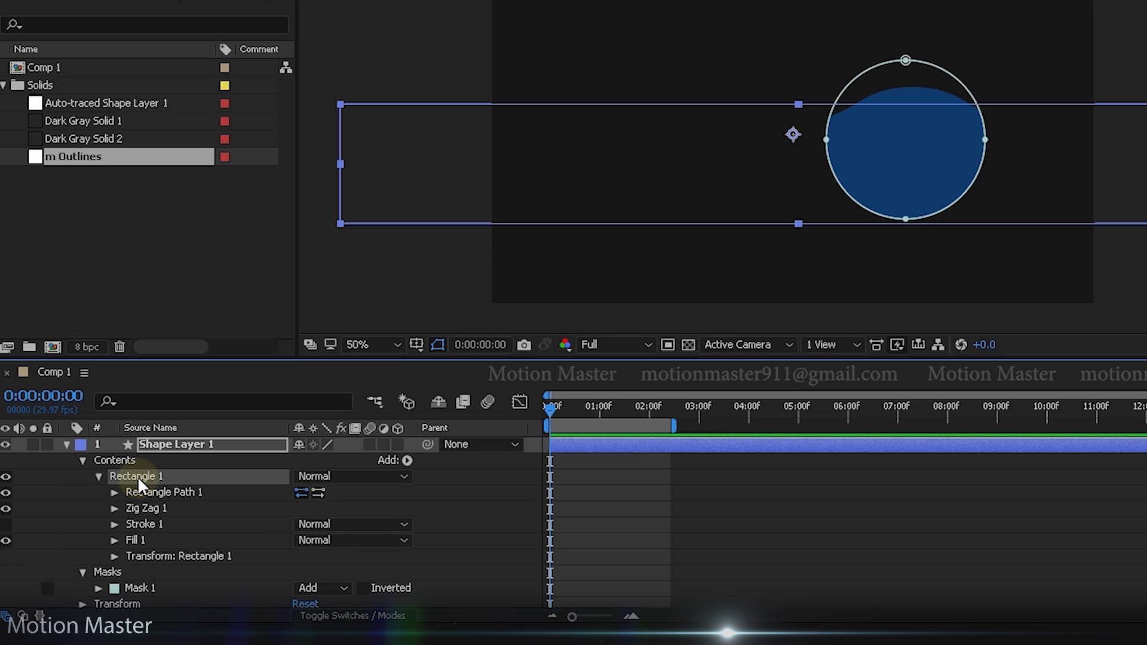
pyautogui.click(154, 555)
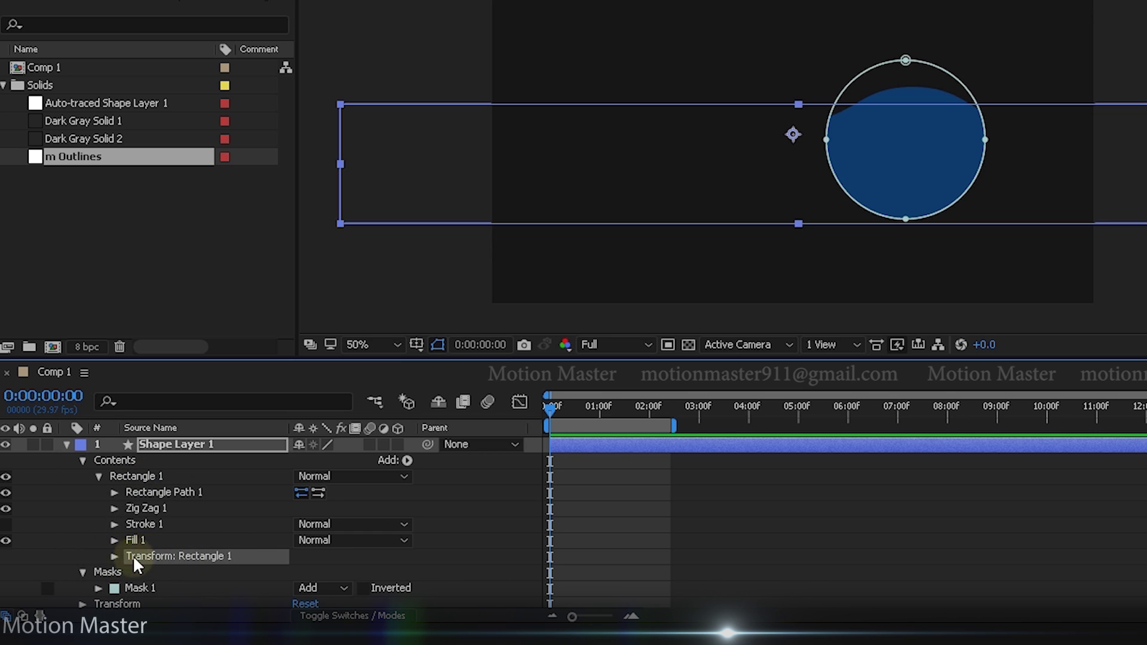
pyautogui.click(114, 554)
pyautogui.scroll(-2, 119, 551)
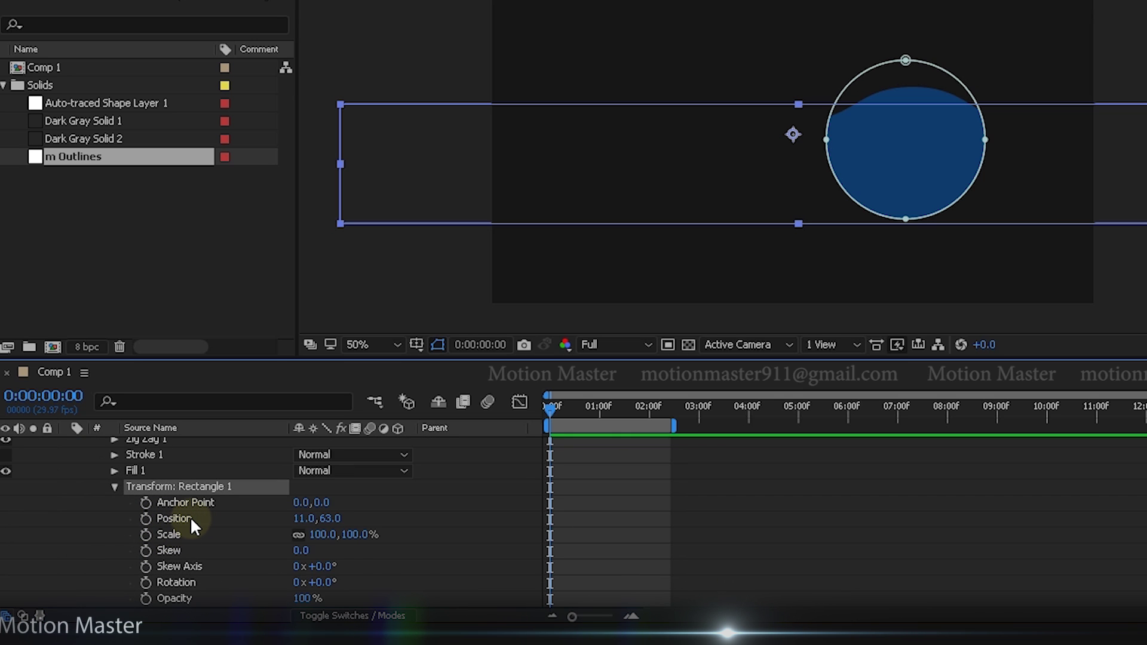
pyautogui.click(145, 518)
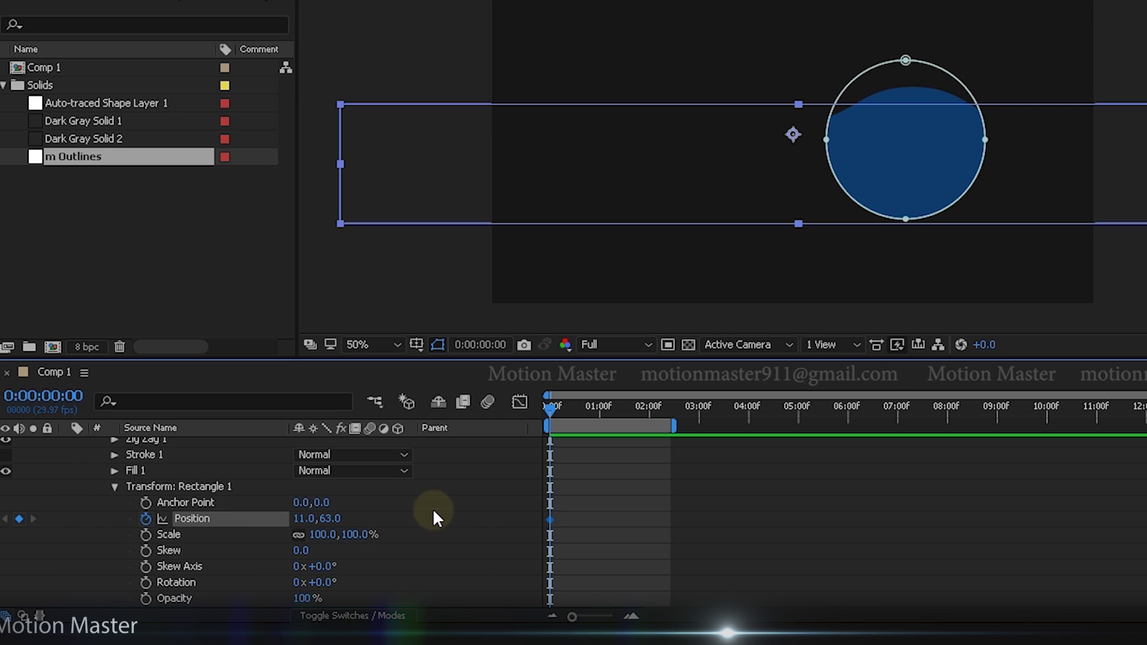
pyautogui.moveTo(303, 526); pyautogui.dragTo(1144, 501)
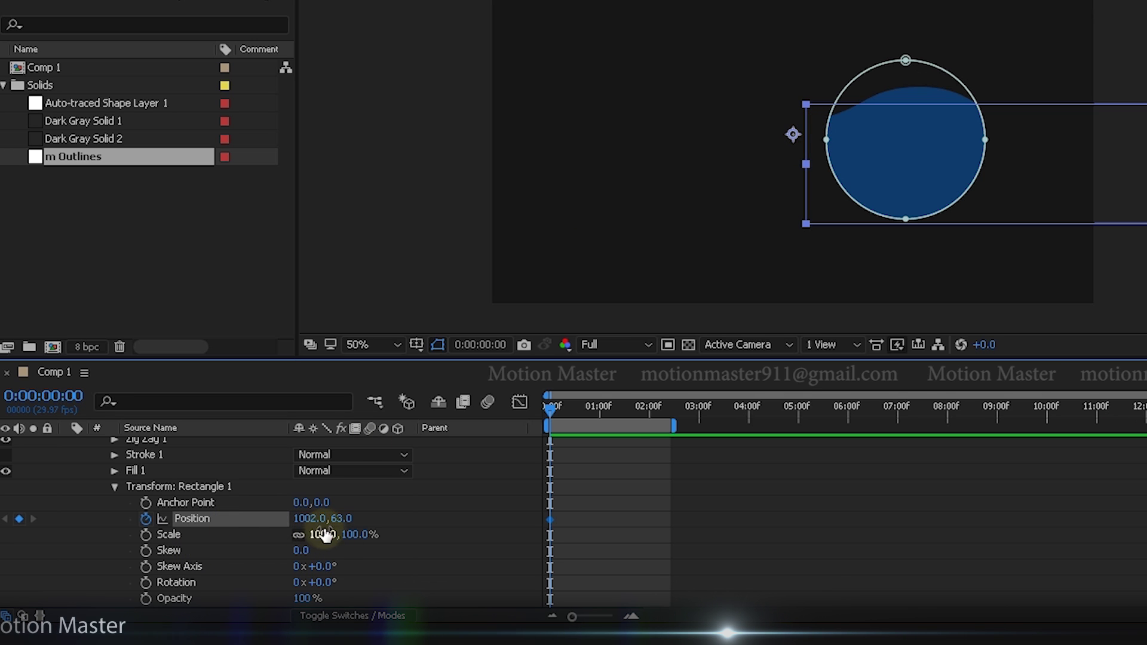
# At 0:00:02:01, set a Position keyframe of -532, 349 for Rectangle 1
pyautogui.moveTo(635, 411); pyautogui.dragTo(651, 409)
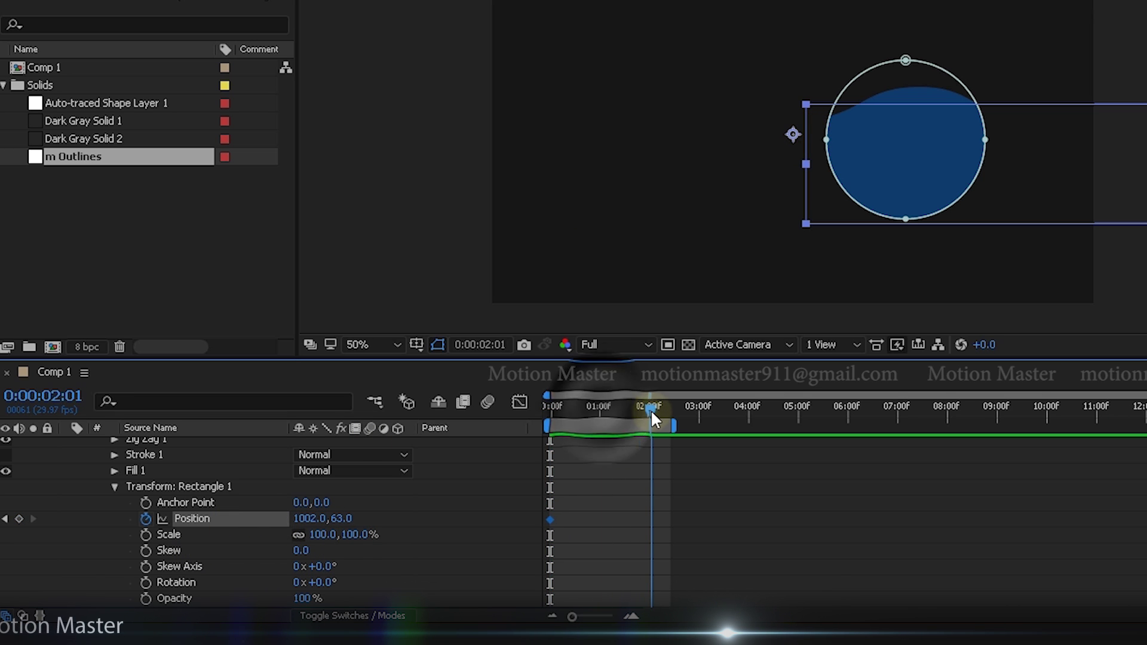
pyautogui.moveTo(305, 519); pyautogui.dragTo(65, 526)
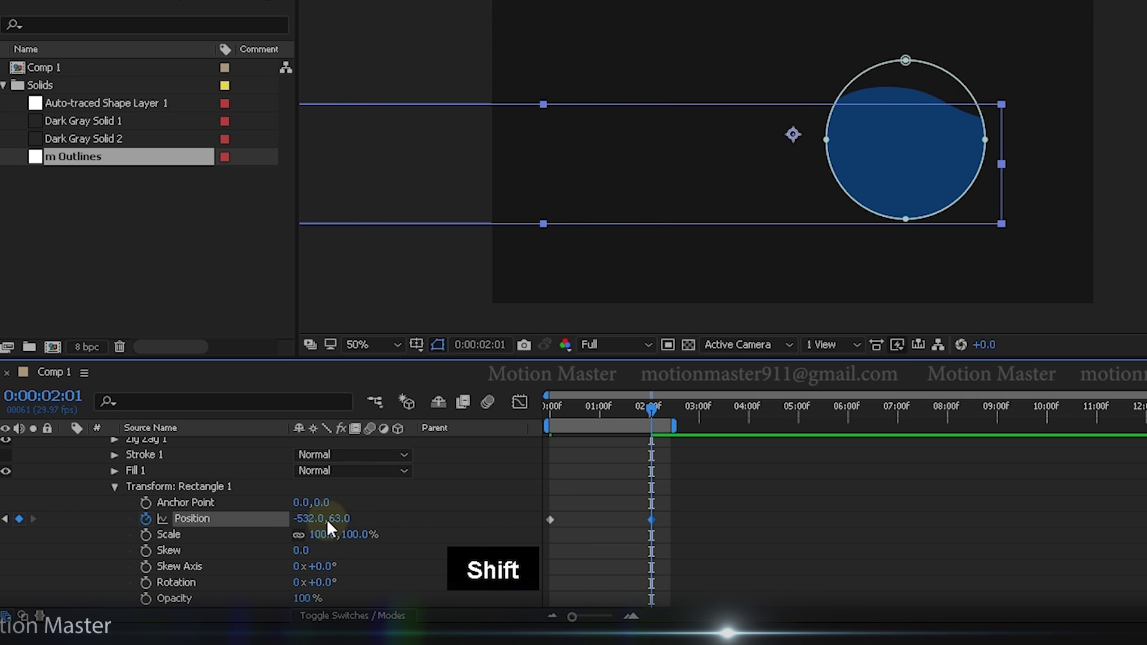
pyautogui.moveTo(334, 519); pyautogui.dragTo(597, 526)
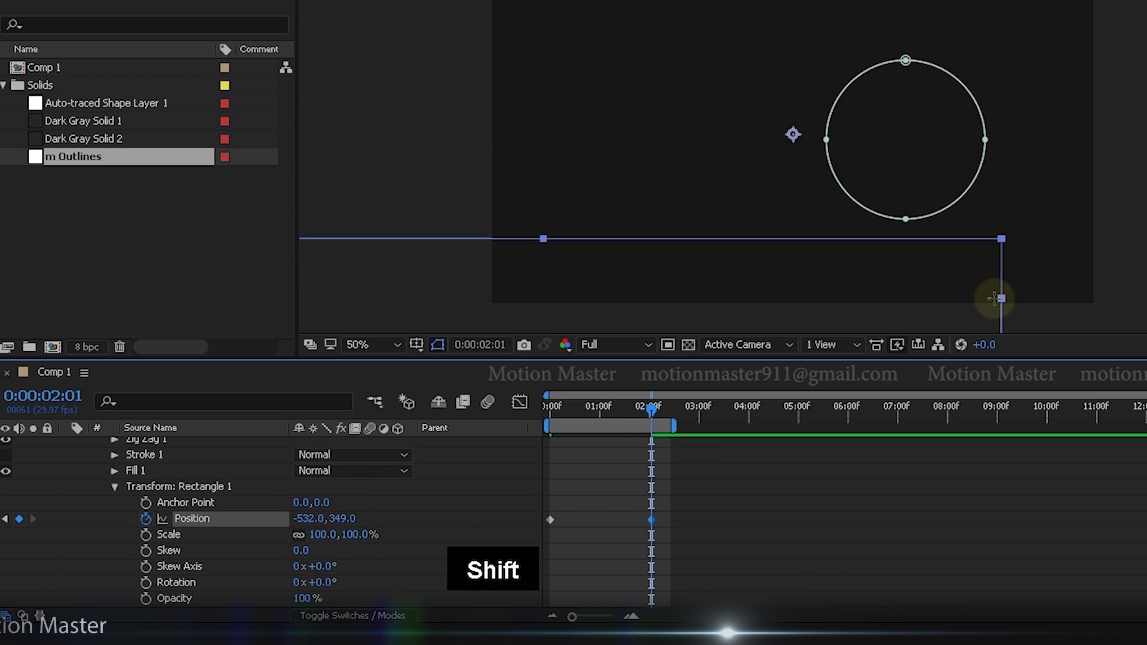
# At 0:00:00:00, change the Position keyframe in Rectangle 1's transform to 1002, -4 and collapse the transform properties
pyautogui.click(547, 417)
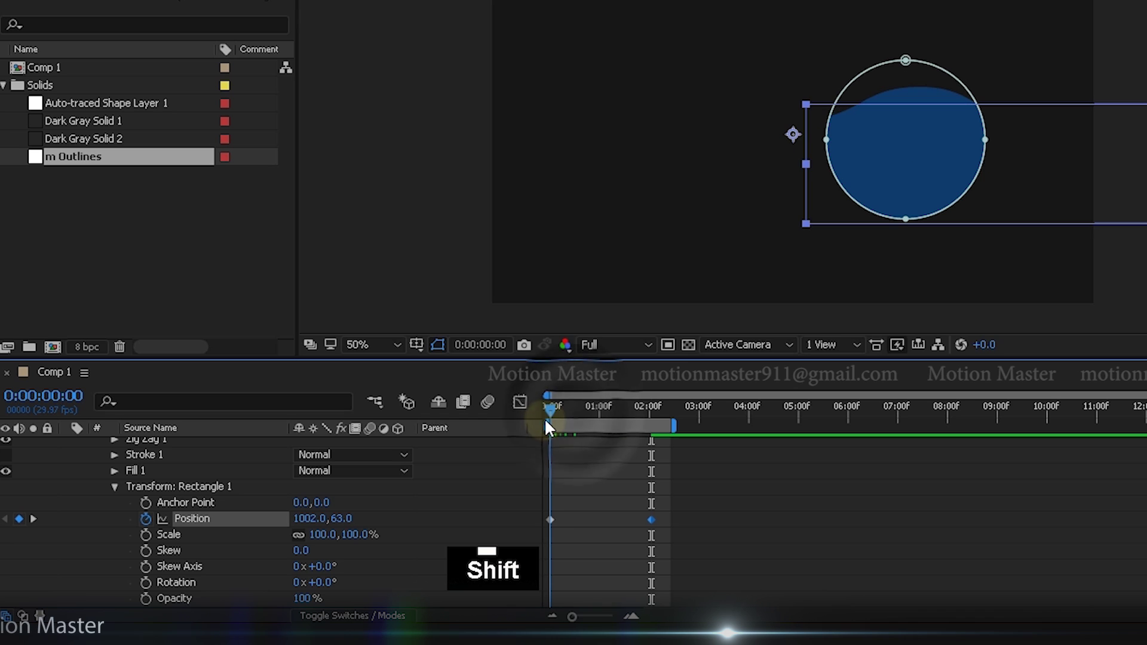
pyautogui.moveTo(341, 527); pyautogui.dragTo(272, 527)
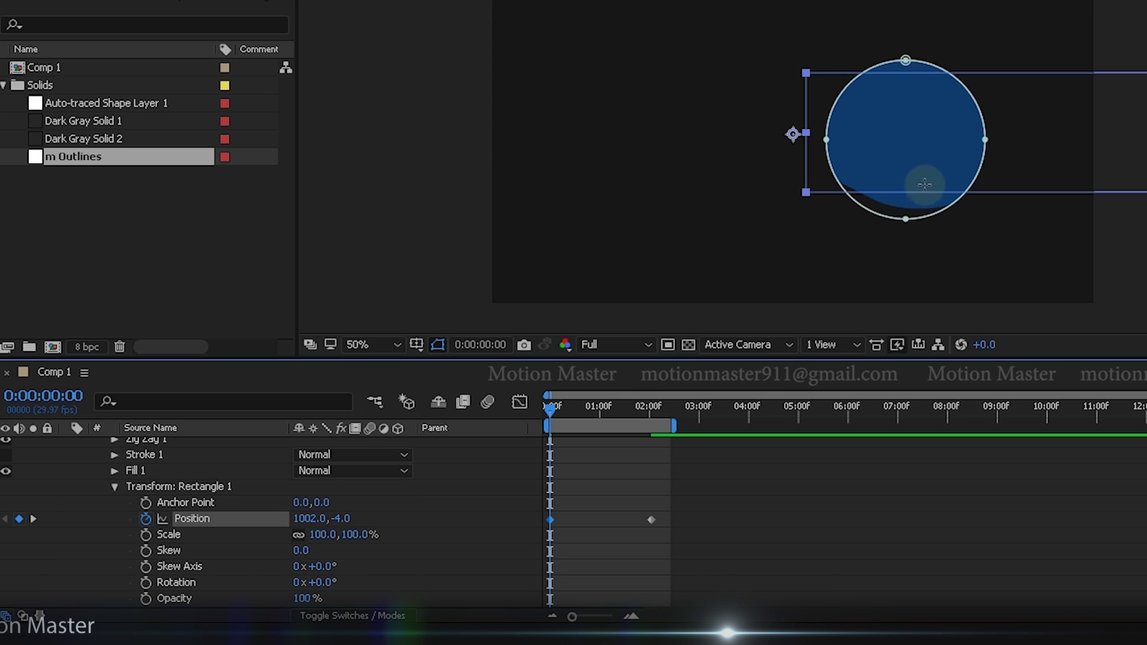
pyautogui.click(114, 486)
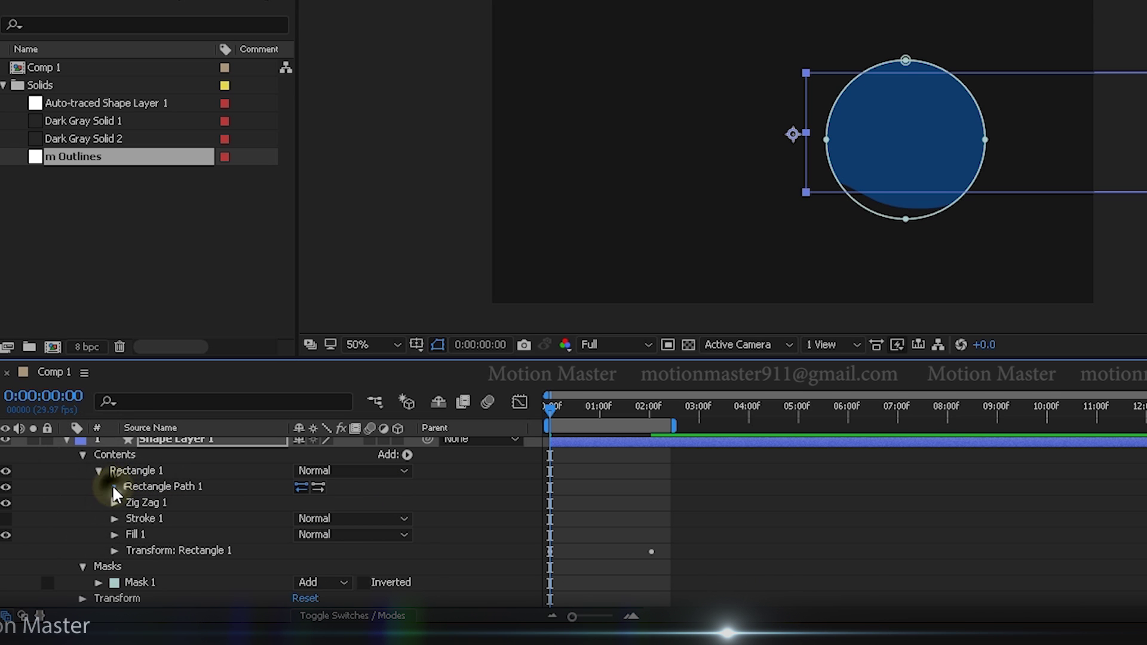
# Unlink the size dimensions of Rectangle Path 1 and set its size to 1957.7, 404 so it fills the circular mask
pyautogui.click(113, 486)
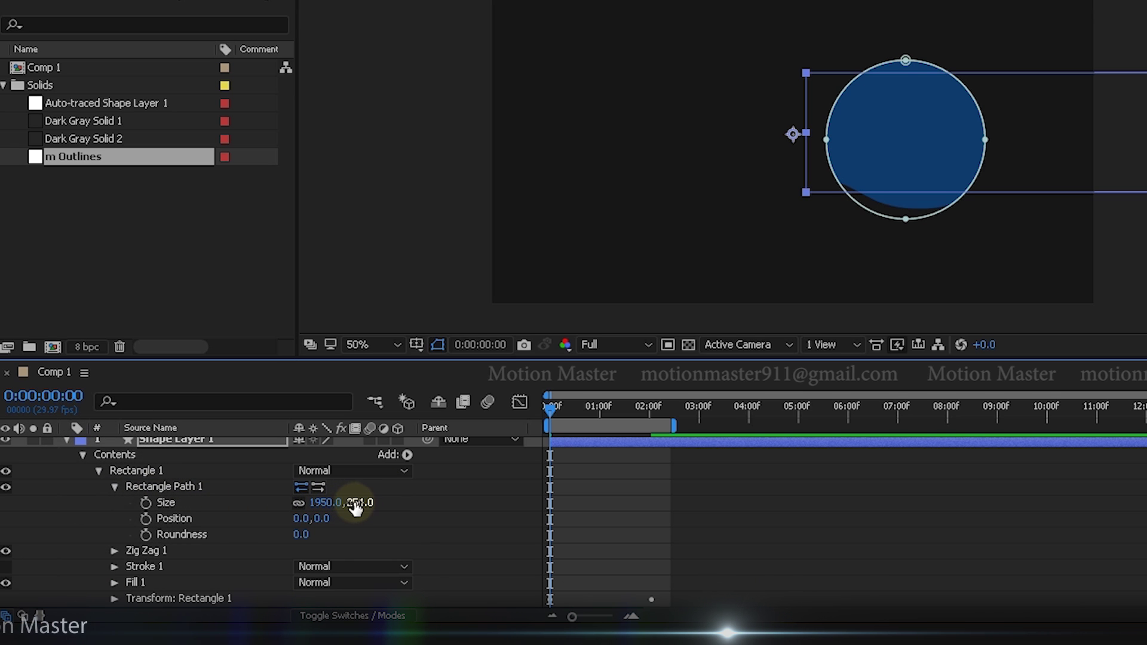
pyautogui.moveTo(360, 507)
pyautogui.mouseDown()
pyautogui.moveTo(396, 504)
pyautogui.moveTo(363, 505)
pyautogui.mouseUp()
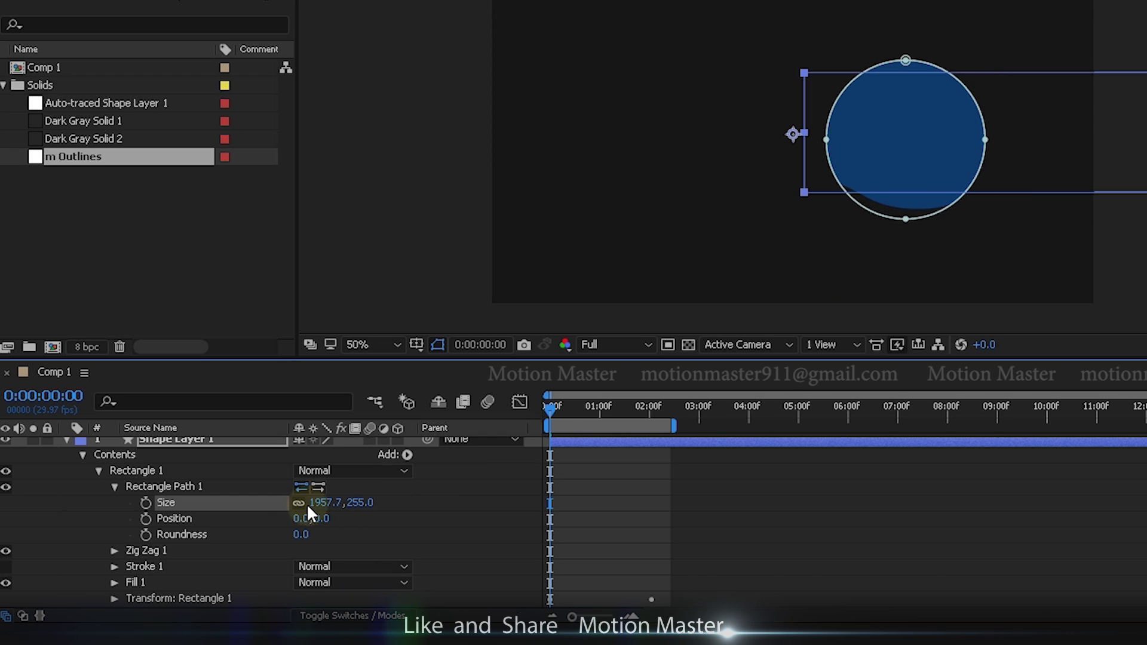
pyautogui.moveTo(357, 503); pyautogui.dragTo(414, 503)
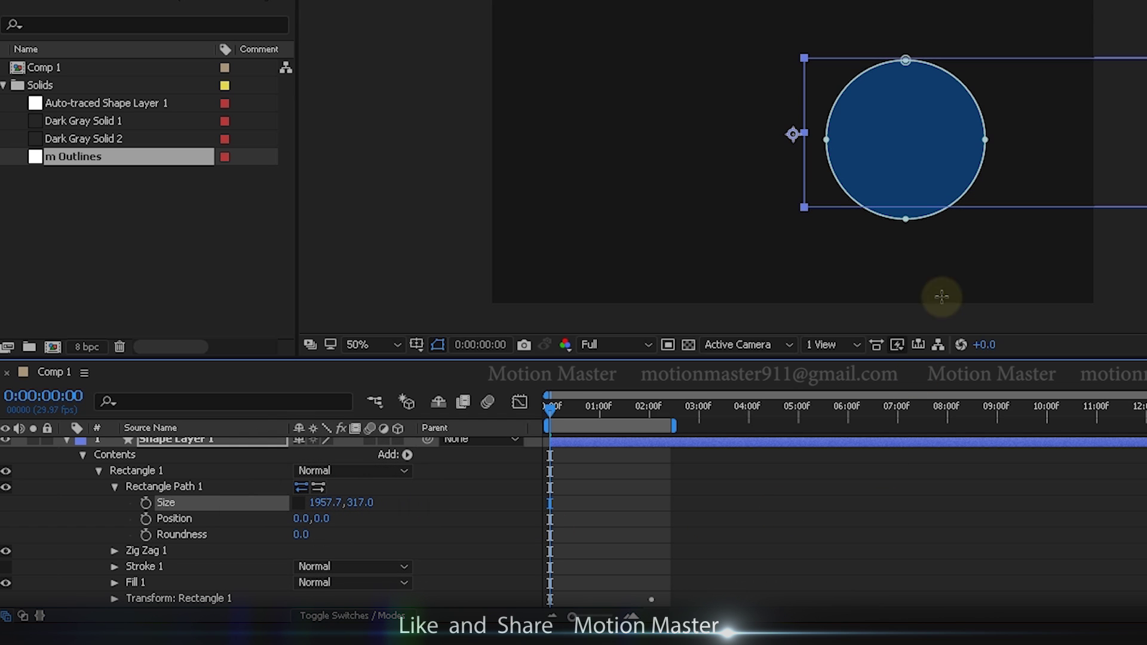
pyautogui.press('space')
pyautogui.press('space')
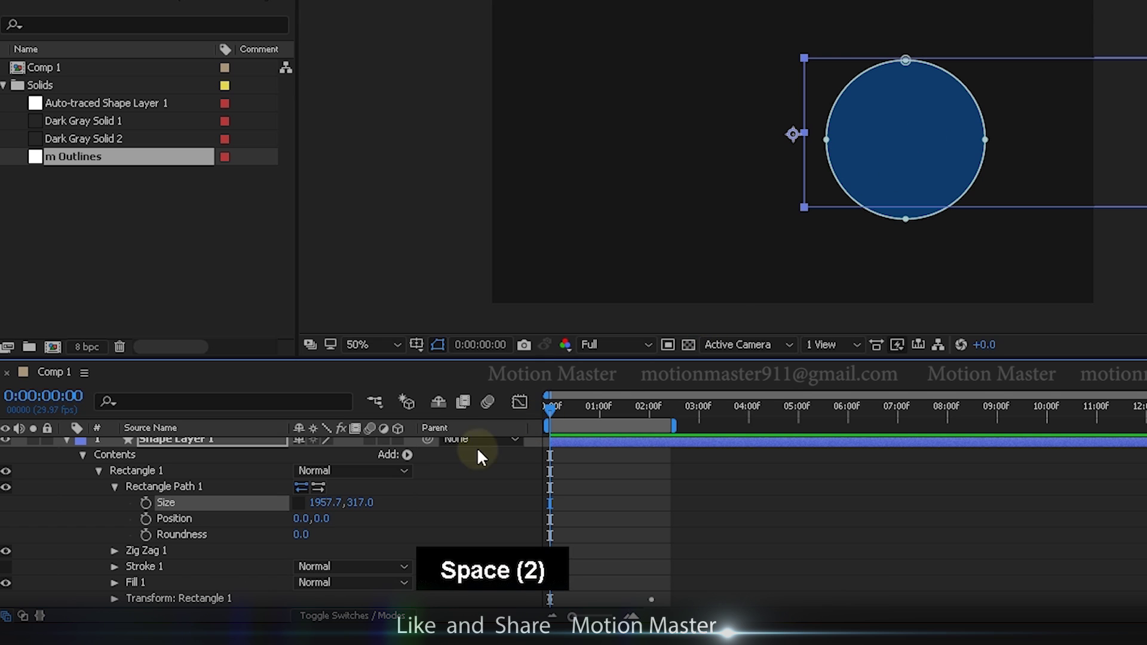
pyautogui.moveTo(358, 505); pyautogui.dragTo(436, 502)
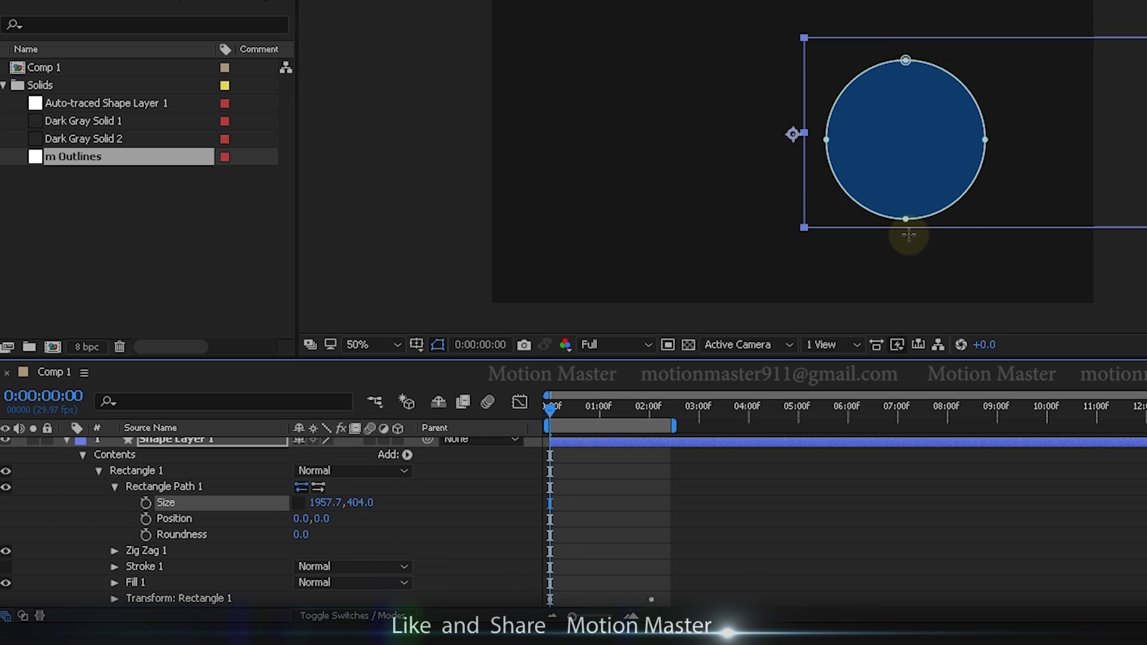
# Scrub to 0:00:01:02 to check the wave inside the mask, and expand the Zig Zag 1 properties
pyautogui.moveTo(551, 408); pyautogui.dragTo(604, 436)
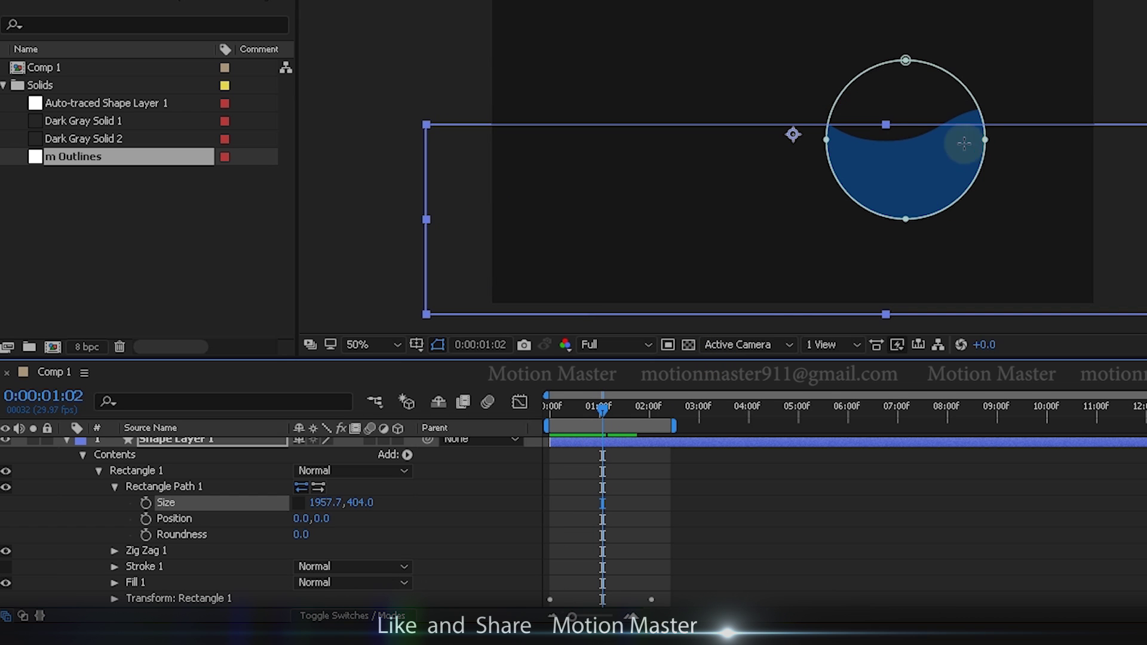
pyautogui.click(114, 486)
pyautogui.click(114, 503)
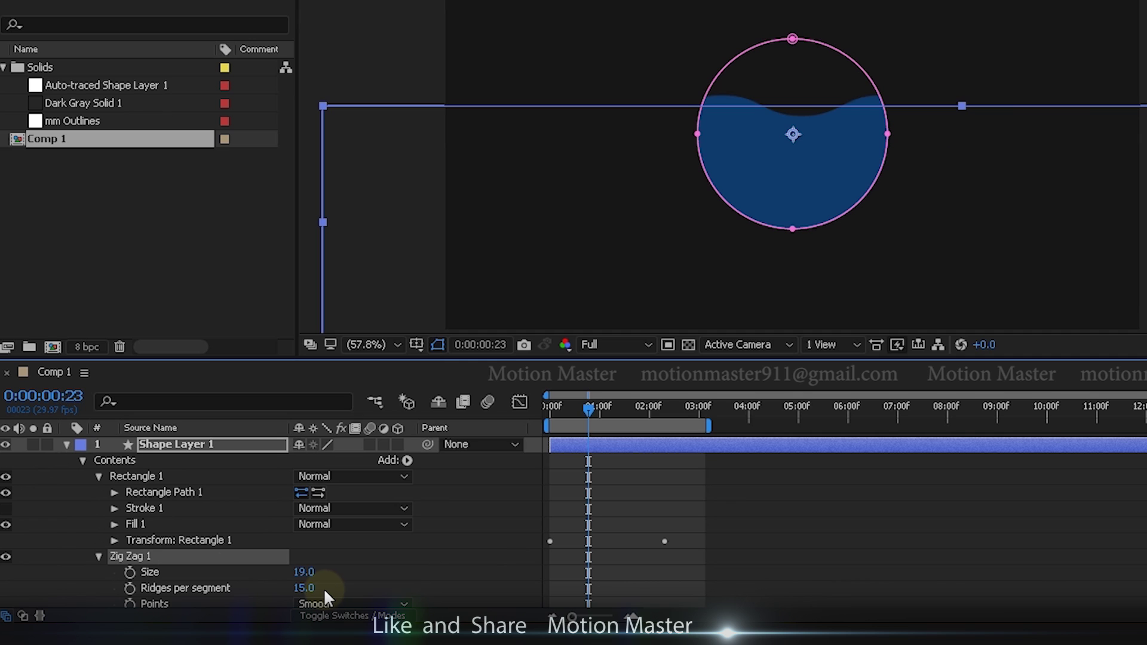
# Preview the liquid animation inside the circular mask from 0:00:00:00, and stop playback at 0:00:01:06
pyautogui.moveTo(589, 410); pyautogui.dragTo(534, 422)
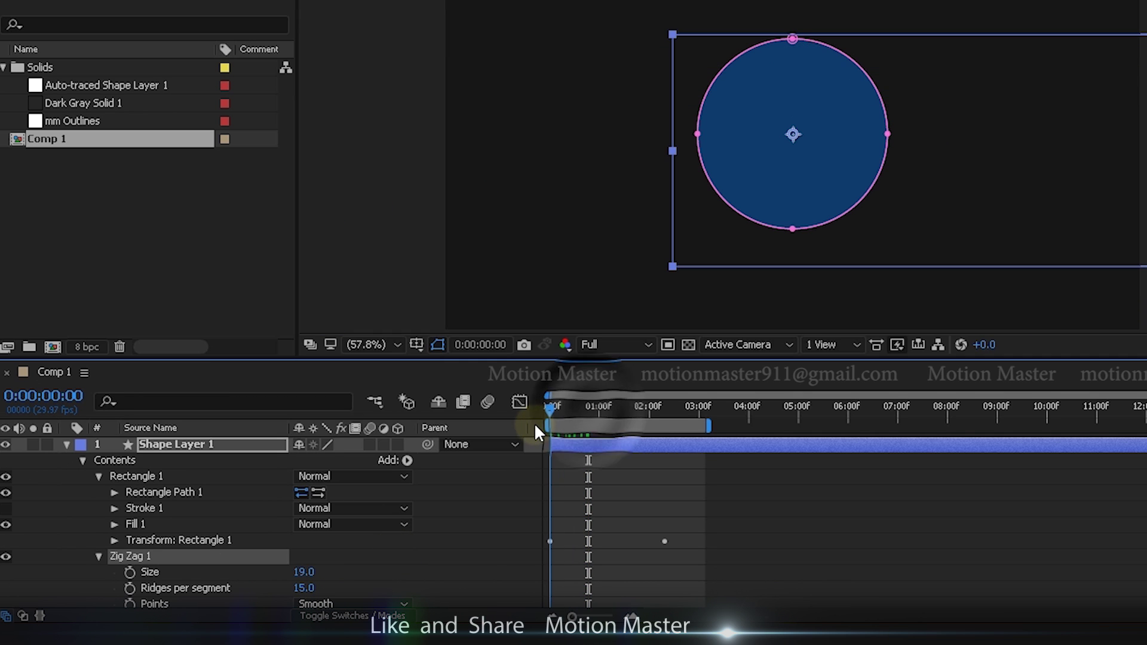
pyautogui.press('space')
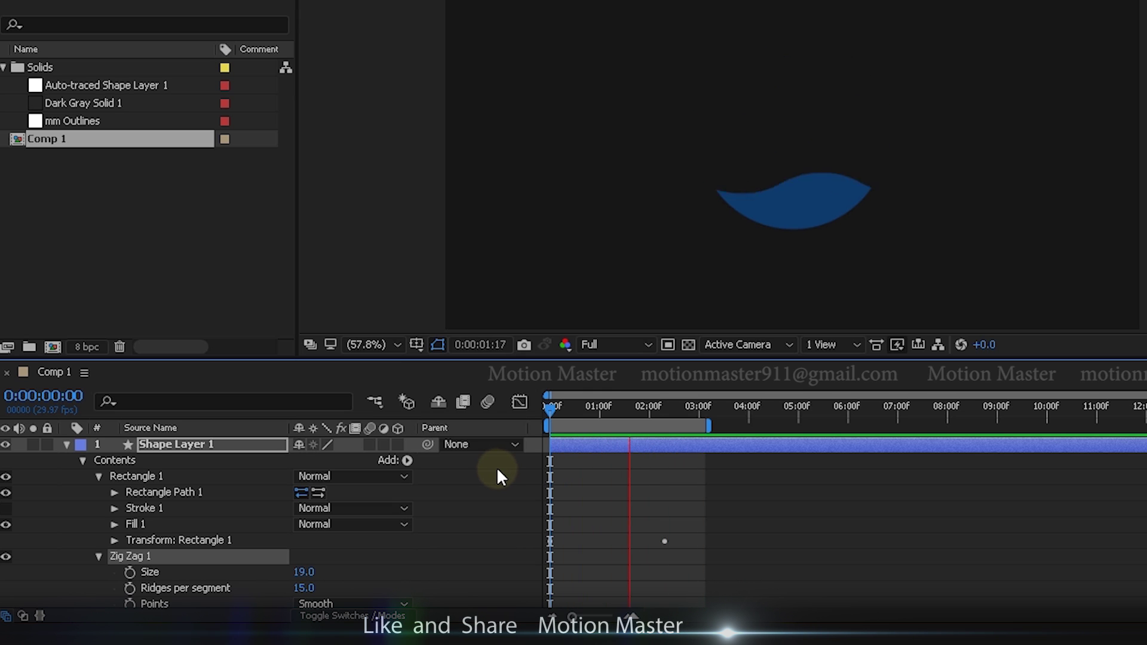
pyautogui.press('space')
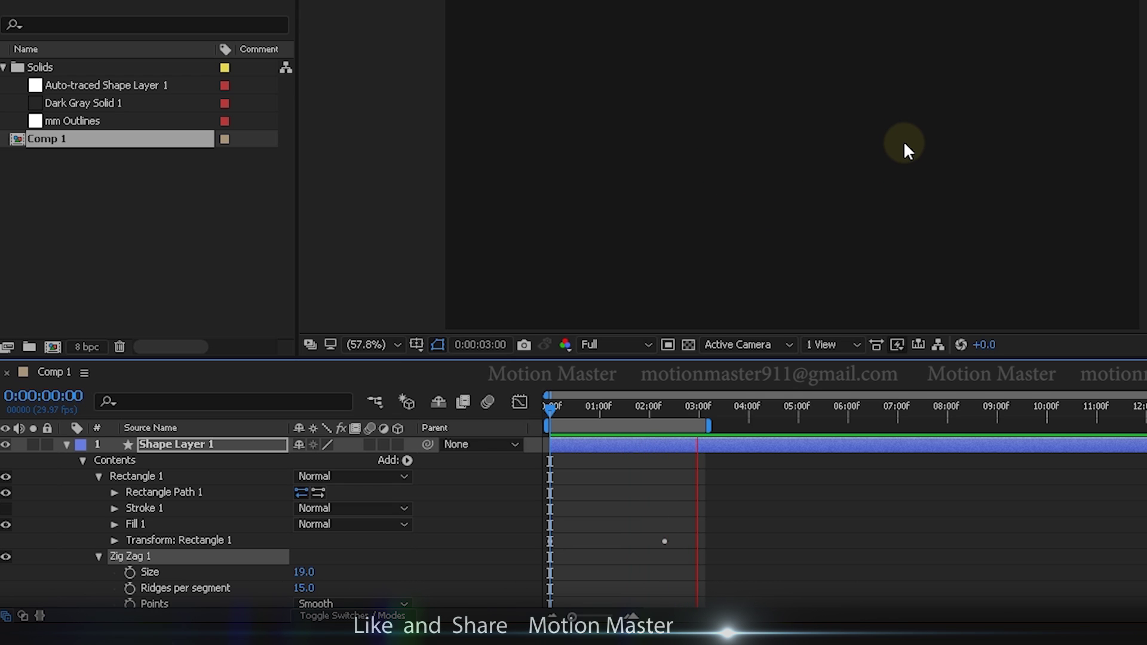
pyautogui.press('space')
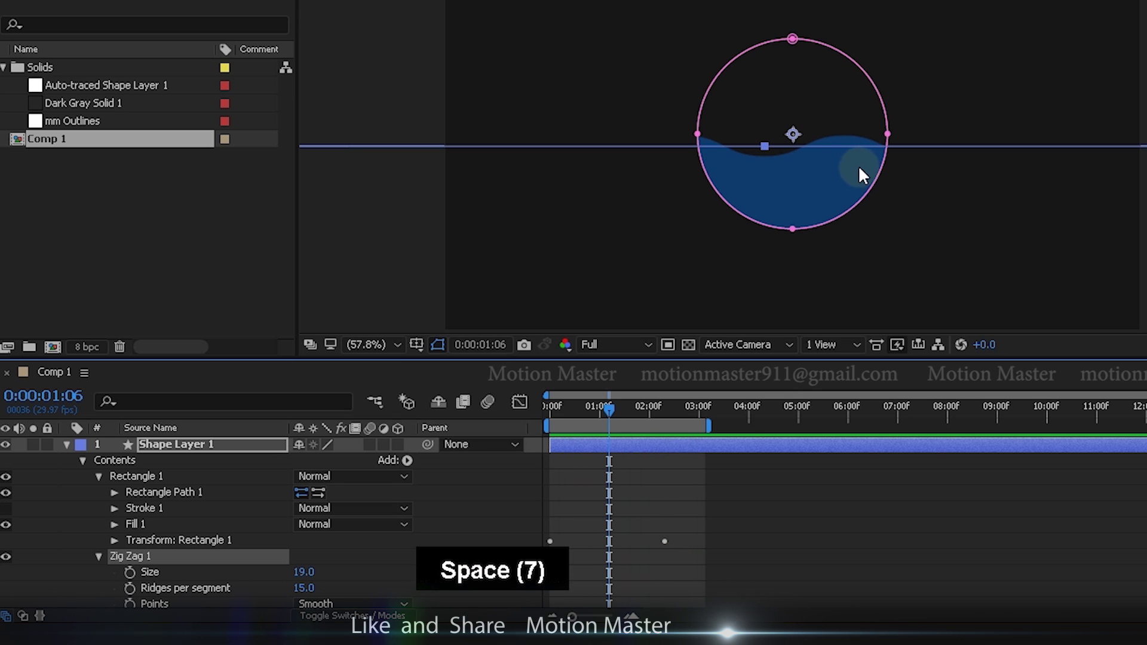